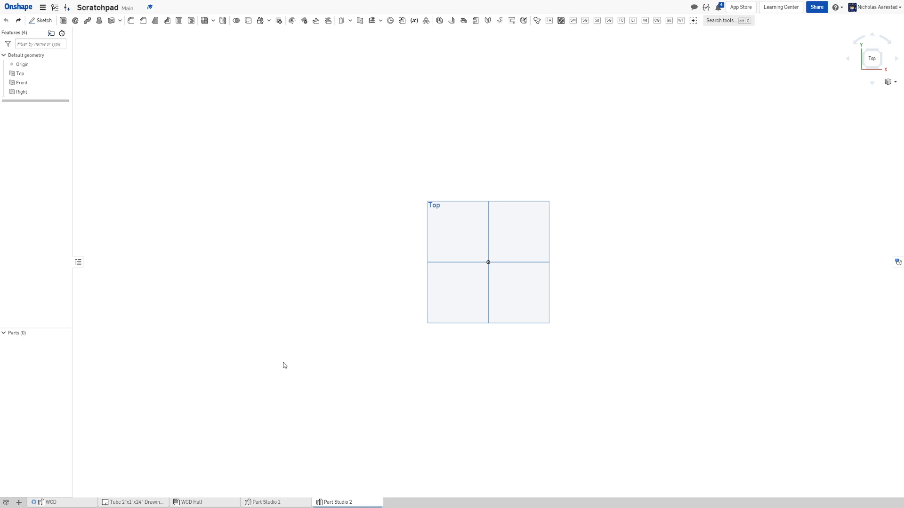
# Start a new sketch on the Front plane
pyautogui.moveTo(595, 349); pyautogui.dragTo(505, 255, button='right')
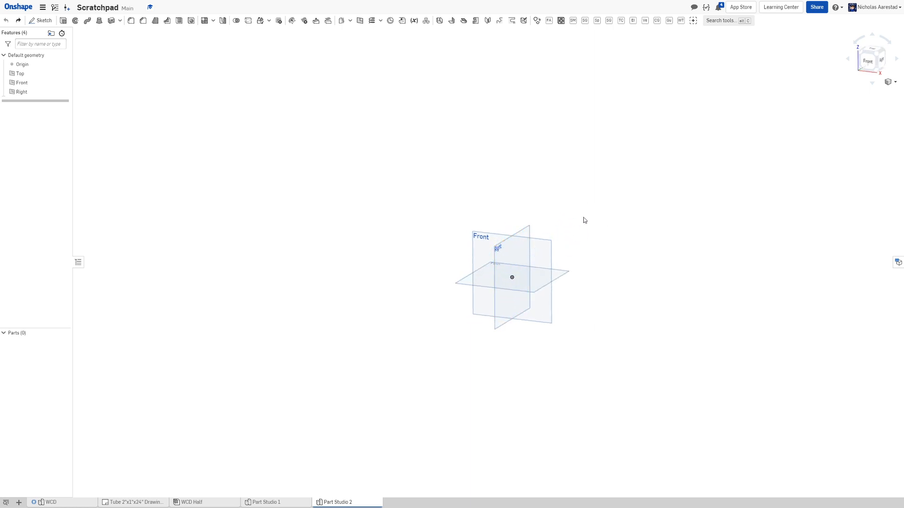
pyautogui.scroll(3, 561, 245)
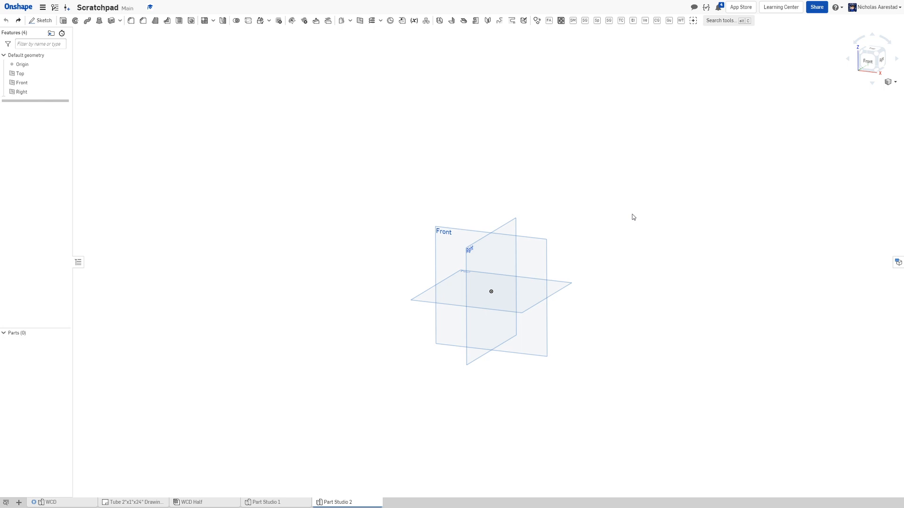
pyautogui.press('s')
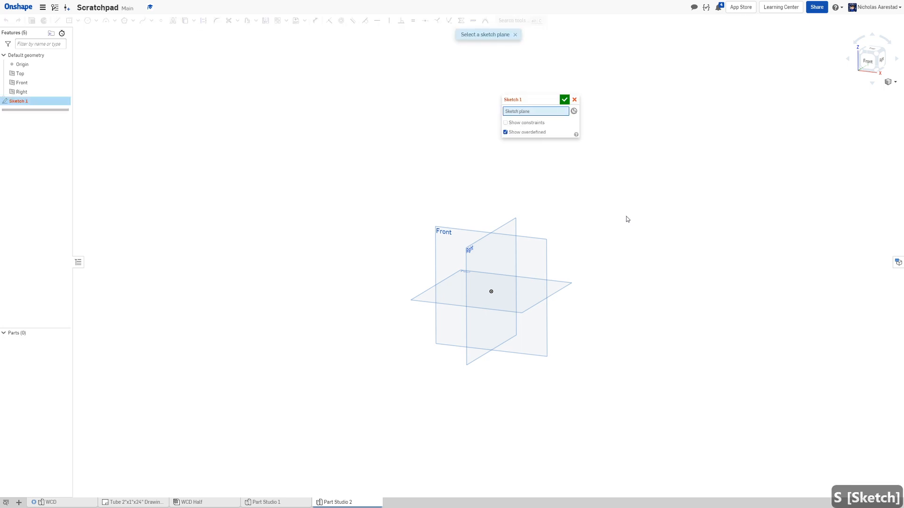
pyautogui.scroll(-3, 323, 250)
pyautogui.scroll(4, 406, 238)
pyautogui.scroll(-1, 574, 256)
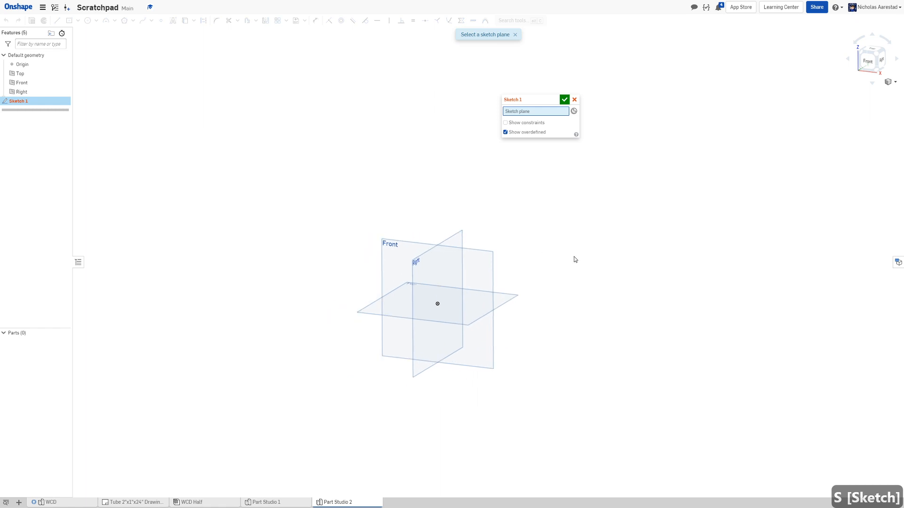
pyautogui.scroll(1, 542, 253)
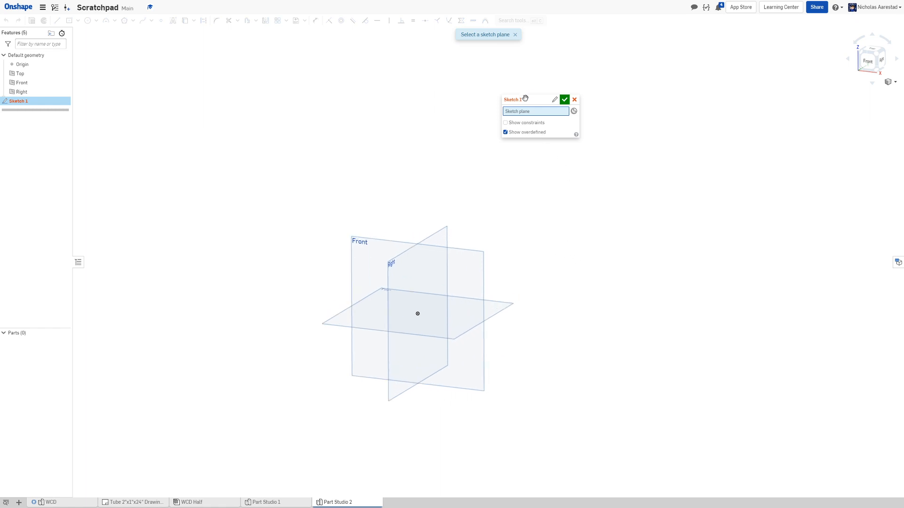
pyautogui.moveTo(525, 98)
pyautogui.mouseDown()
pyautogui.moveTo(666, 124)
pyautogui.moveTo(714, 122)
pyautogui.moveTo(702, 109)
pyautogui.mouseUp()
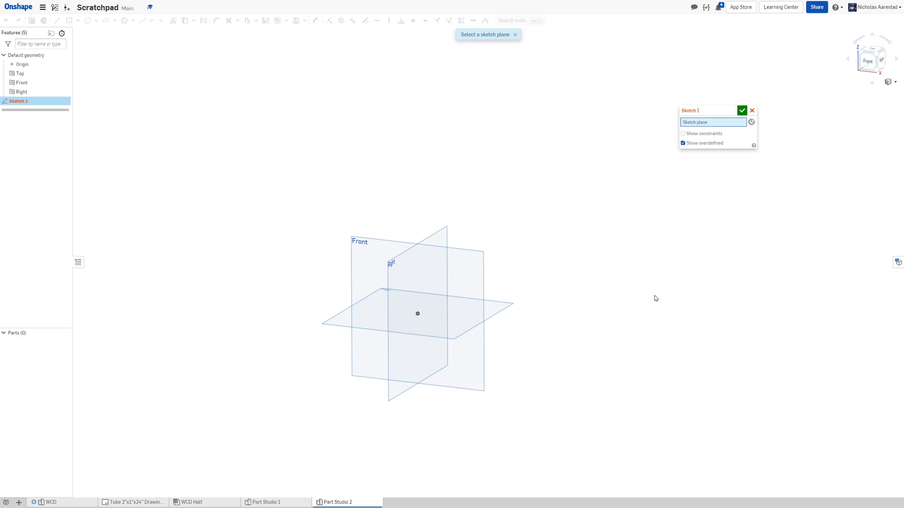
pyautogui.scroll(-2, 652, 268)
pyautogui.scroll(2, 460, 296)
pyautogui.scroll(2, 460, 298)
pyautogui.scroll(-2, 377, 203)
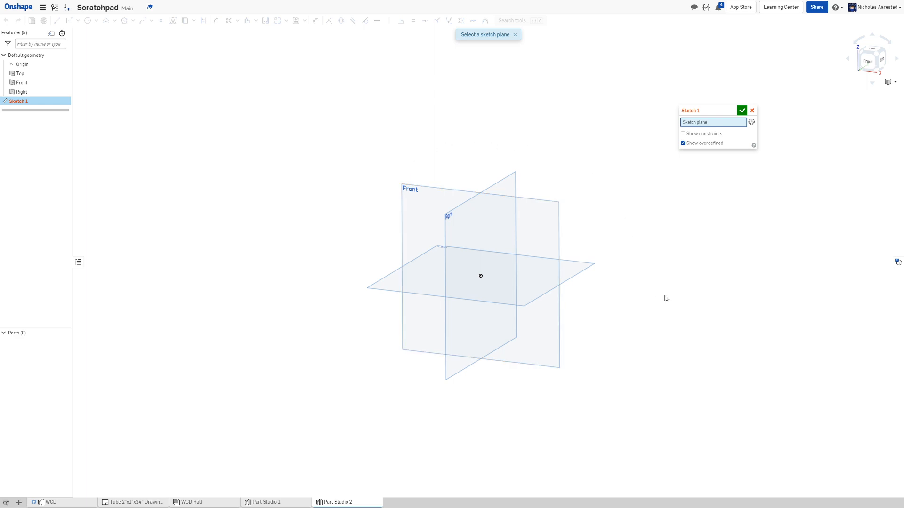
pyautogui.click(412, 197)
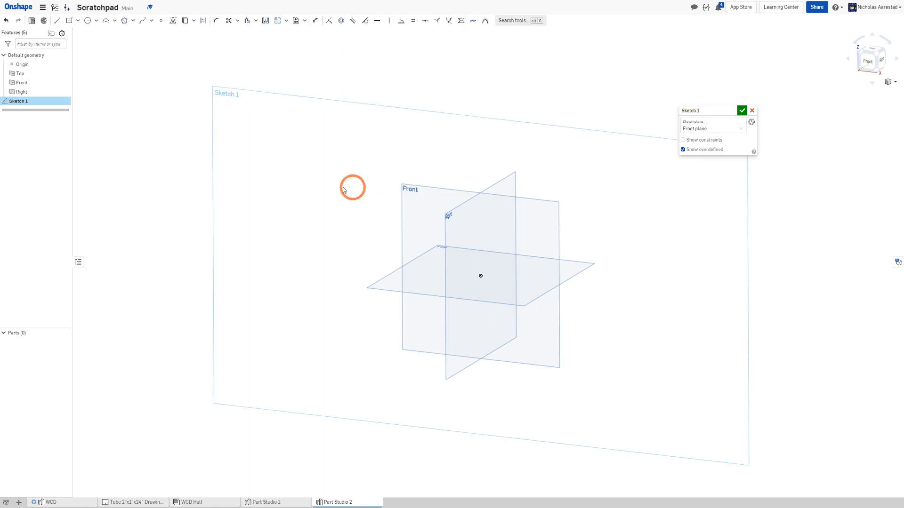
pyautogui.scroll(-2, 251, 188)
pyautogui.scroll(3, 366, 204)
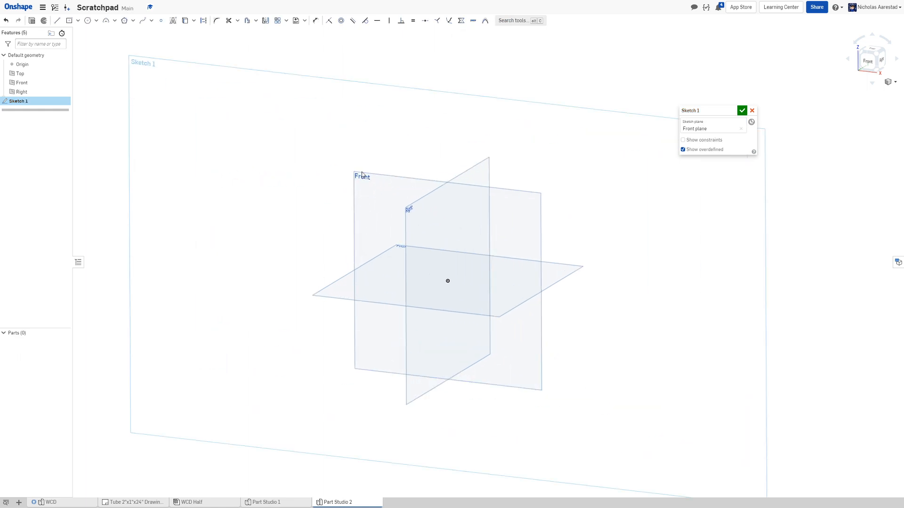
pyautogui.scroll(-1, 362, 170)
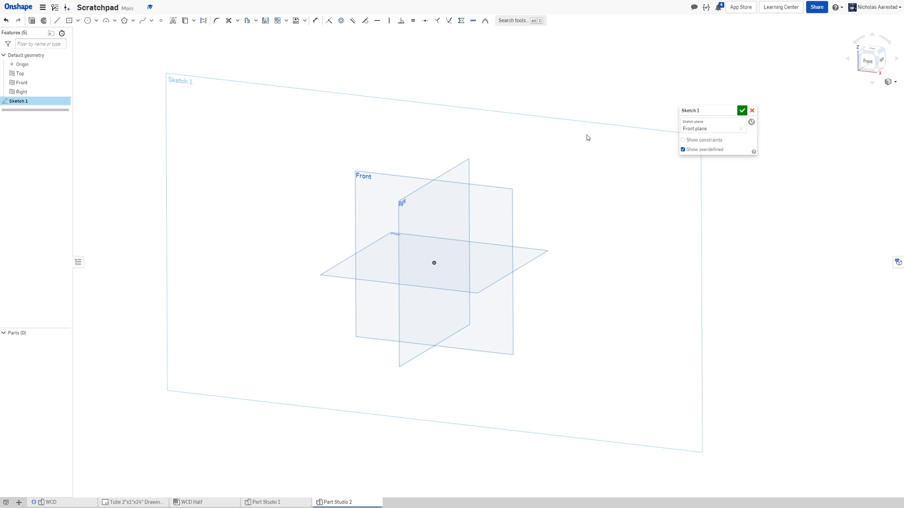
# Change the sketch plane from the Front plane to the Top plane
pyautogui.click(711, 128)
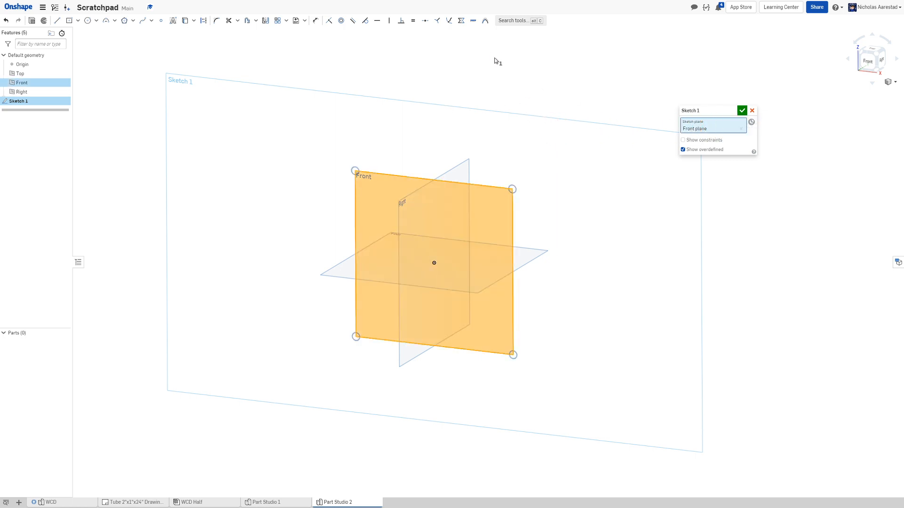
pyautogui.moveTo(495, 60); pyautogui.dragTo(527, 220, button='right')
pyautogui.click(527, 220)
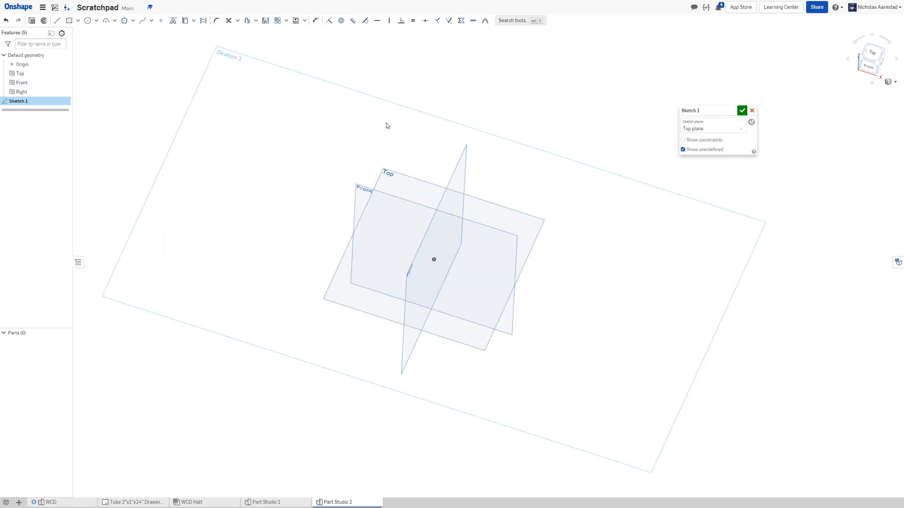
pyautogui.moveTo(281, 188); pyautogui.dragTo(272, 148, button='right')
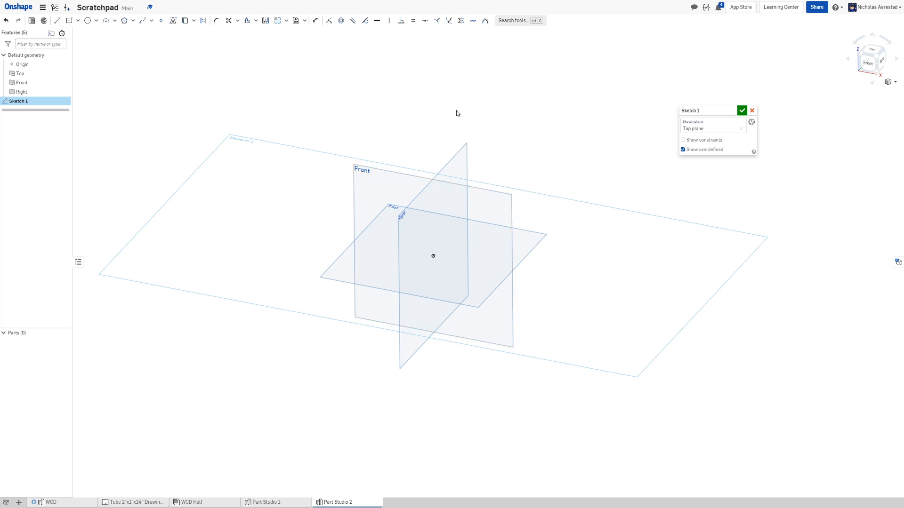
pyautogui.scroll(-1, 570, 123)
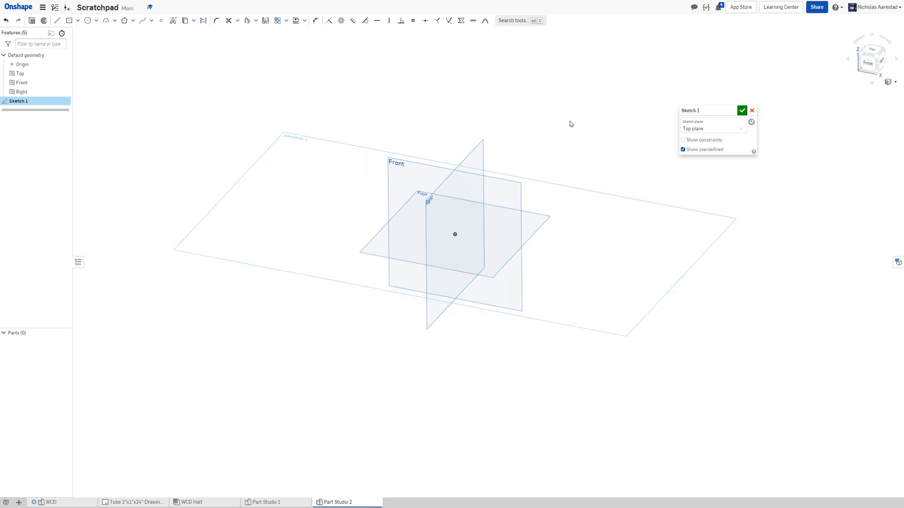
pyautogui.scroll(1, 414, 119)
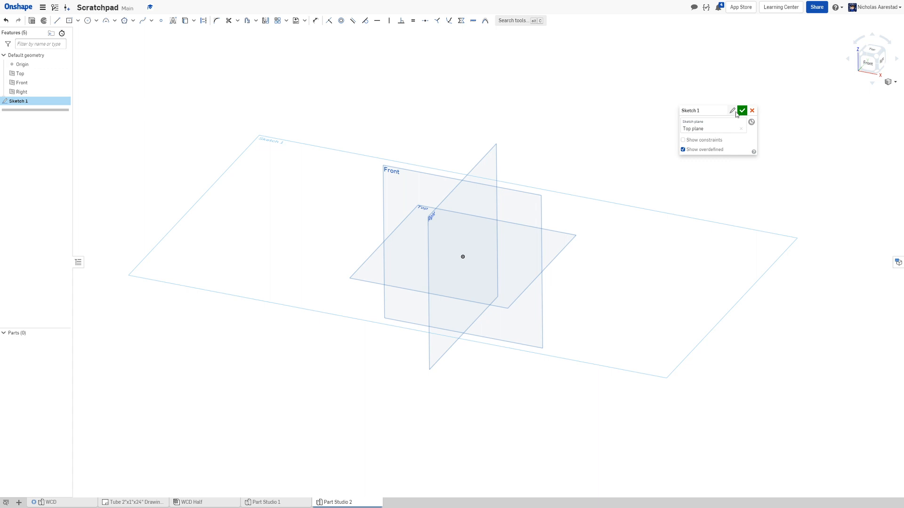
# Rename the sketch as Master
pyautogui.click(733, 111)
pyautogui.write('Ma')
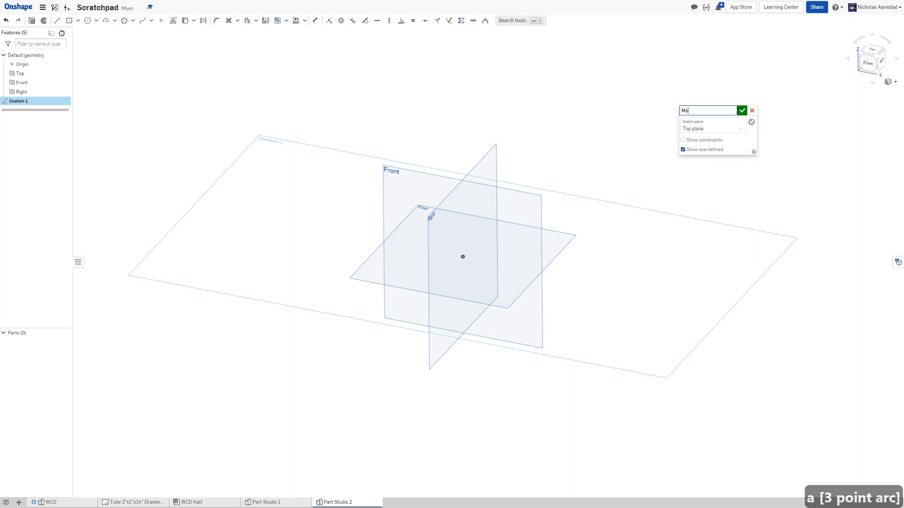
pyautogui.write('ster')
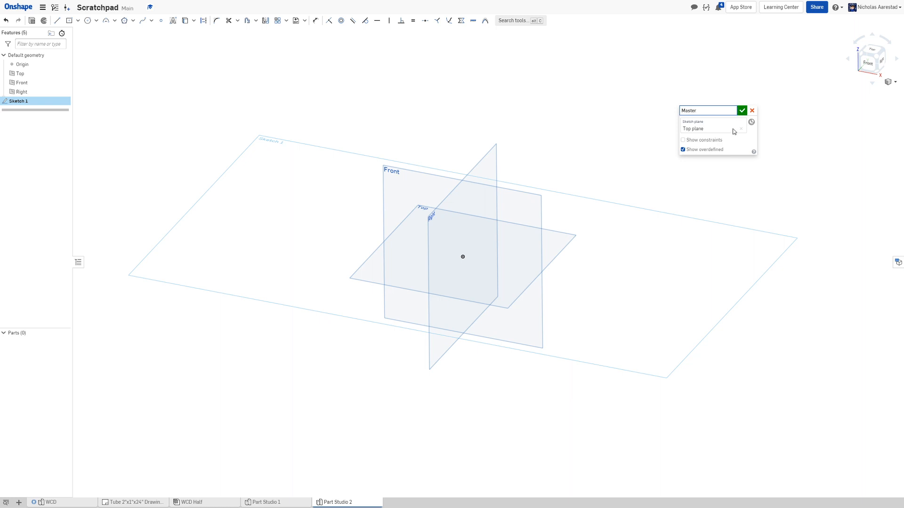
# Set the Master sketch's plane to the Front plane and view the sketch straight on
pyautogui.click(741, 128)
pyautogui.click(393, 164)
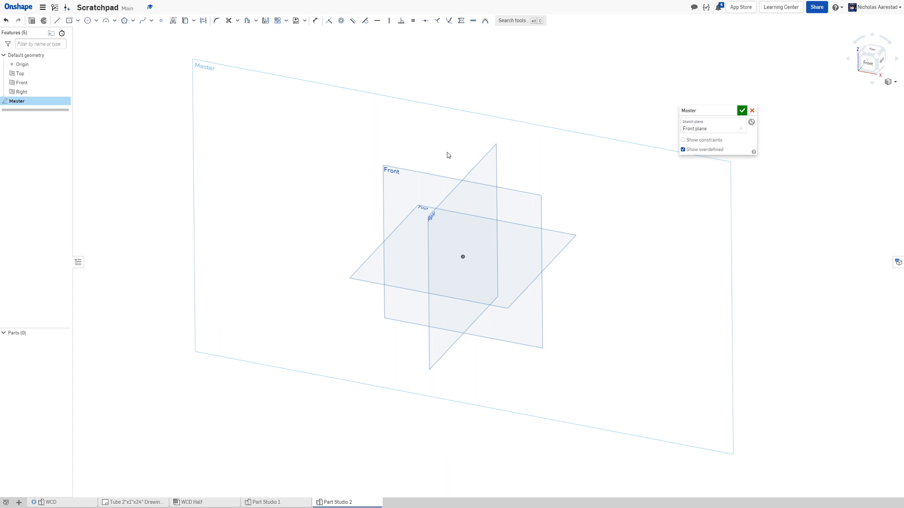
pyautogui.press('n')
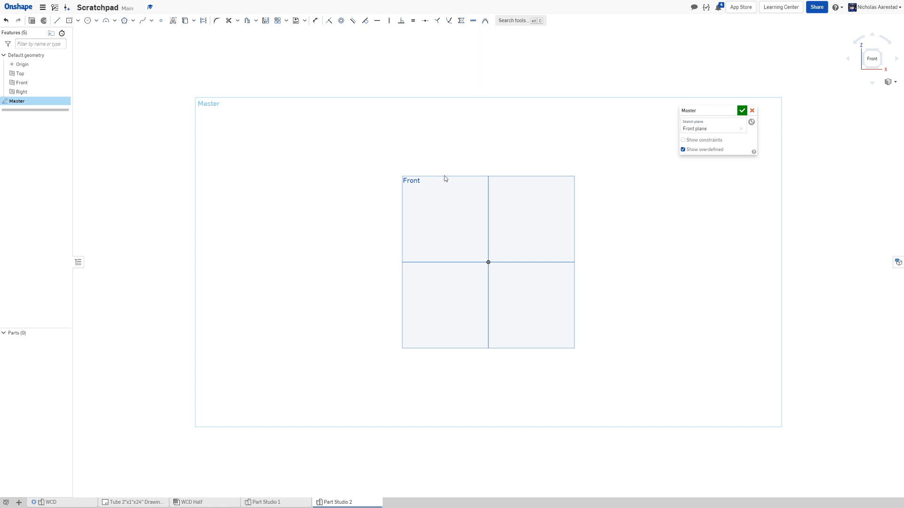
# Enlarge the displayed Front plane at two opposite corners and move the sketch dialog clear of it
pyautogui.click(697, 130)
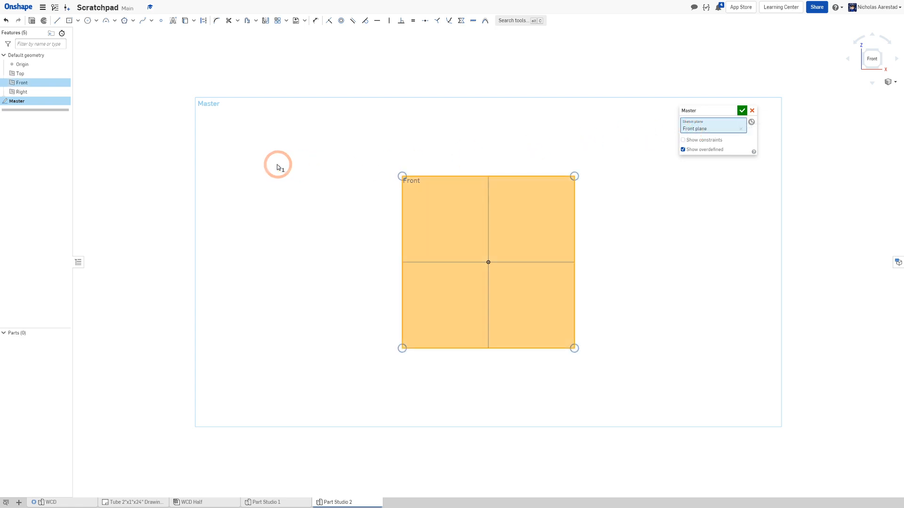
pyautogui.scroll(-2, 277, 165)
pyautogui.scroll(1, 465, 166)
pyautogui.moveTo(343, 174); pyautogui.dragTo(232, 119)
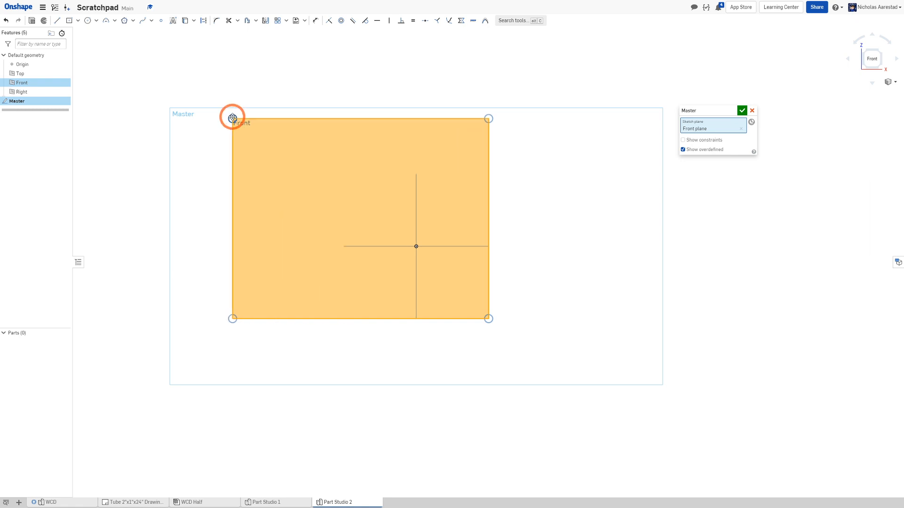
pyautogui.moveTo(486, 314); pyautogui.dragTo(652, 378)
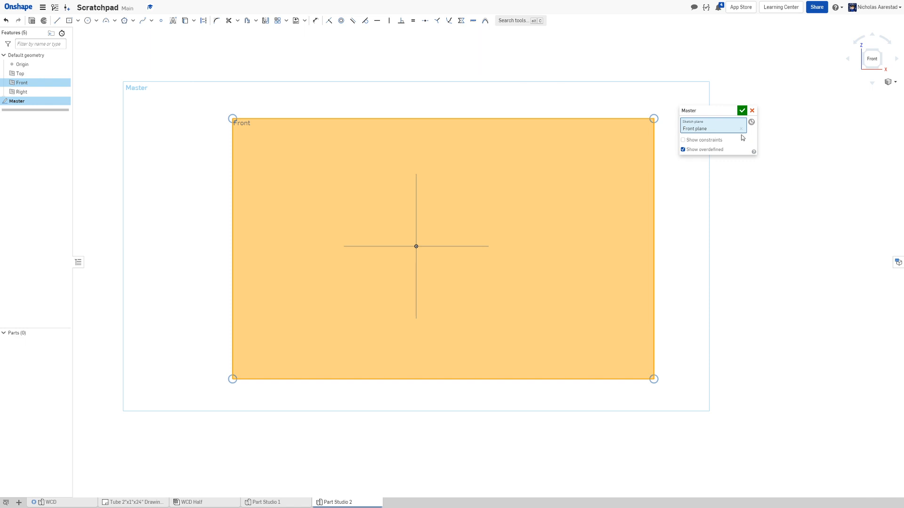
pyautogui.moveTo(720, 109); pyautogui.dragTo(801, 31)
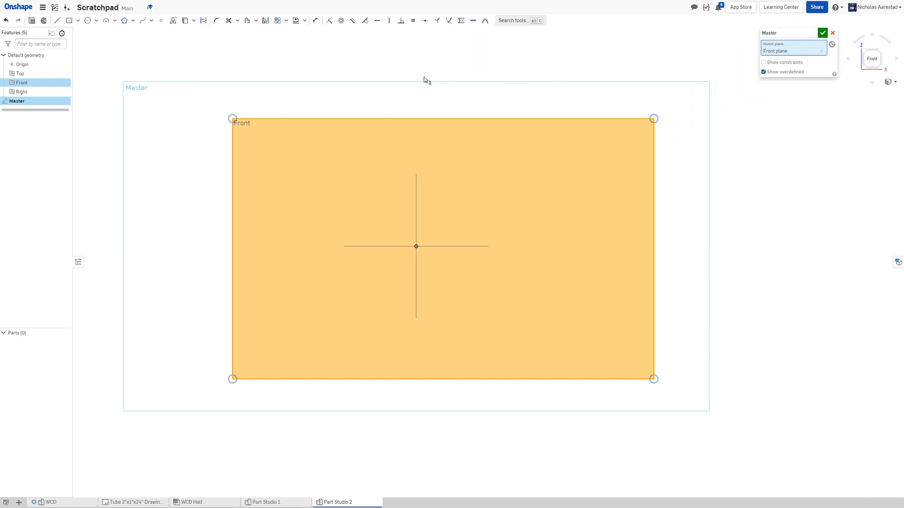
pyautogui.click(437, 60)
pyautogui.click(398, 181)
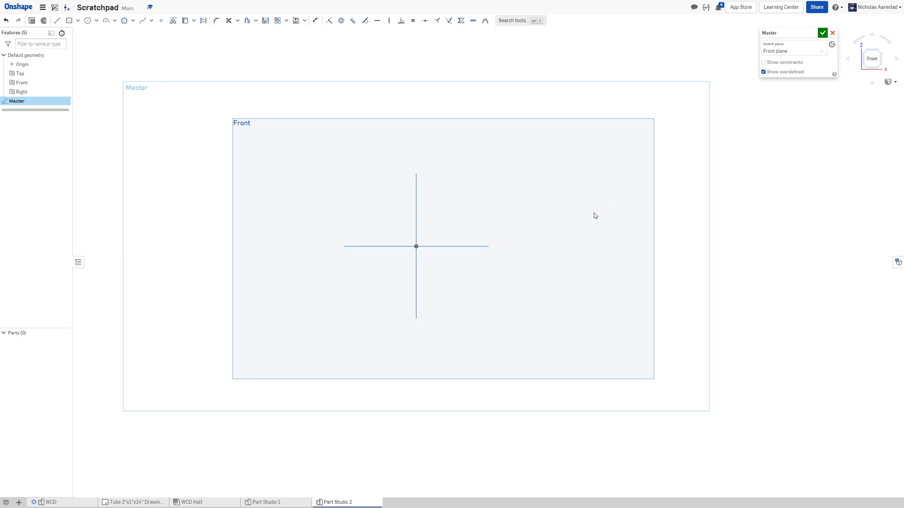
# Sketch a circle near the Front plane's upper-left corner and set its diameter to 1.25
pyautogui.click(88, 20)
pyautogui.click(236, 104)
pyautogui.scroll(-2, 601, 168)
pyautogui.scroll(1, 468, 154)
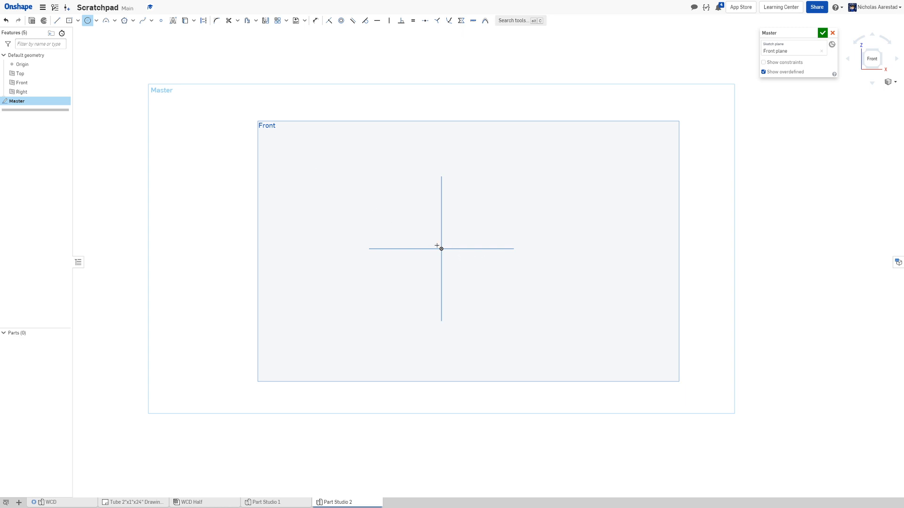
pyautogui.click(288, 140)
pyautogui.click(299, 175)
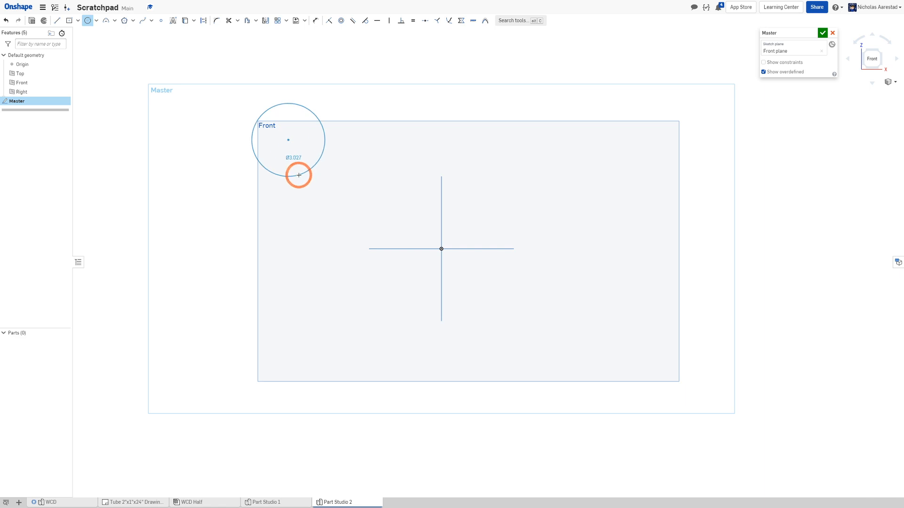
pyautogui.write('1')
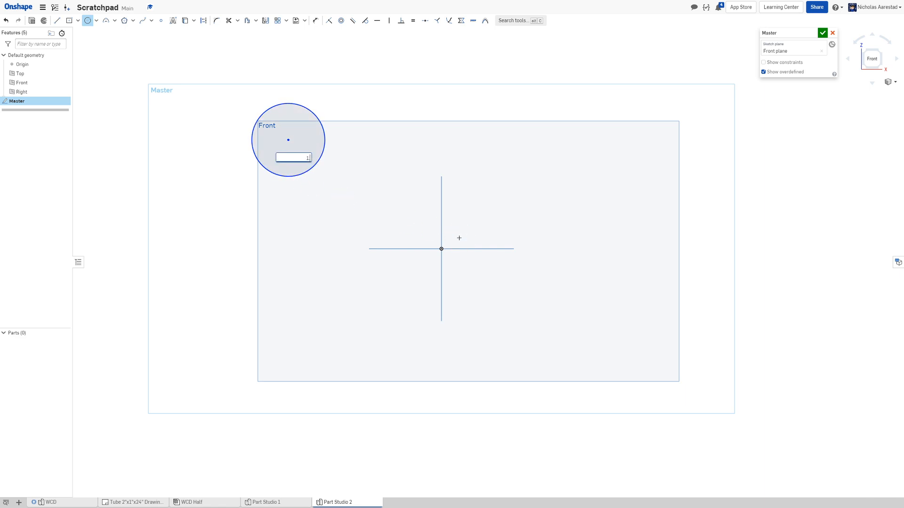
pyautogui.write('.25')
pyautogui.press('Return')
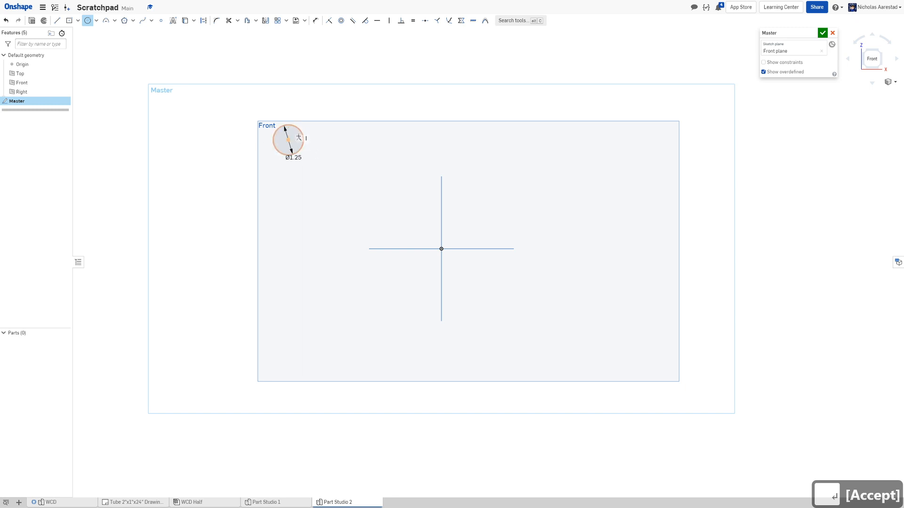
# Sketch a hexagon to the left of the 1.25 diameter circle, with its center level with the circle's center
pyautogui.click(126, 21)
pyautogui.click(134, 21)
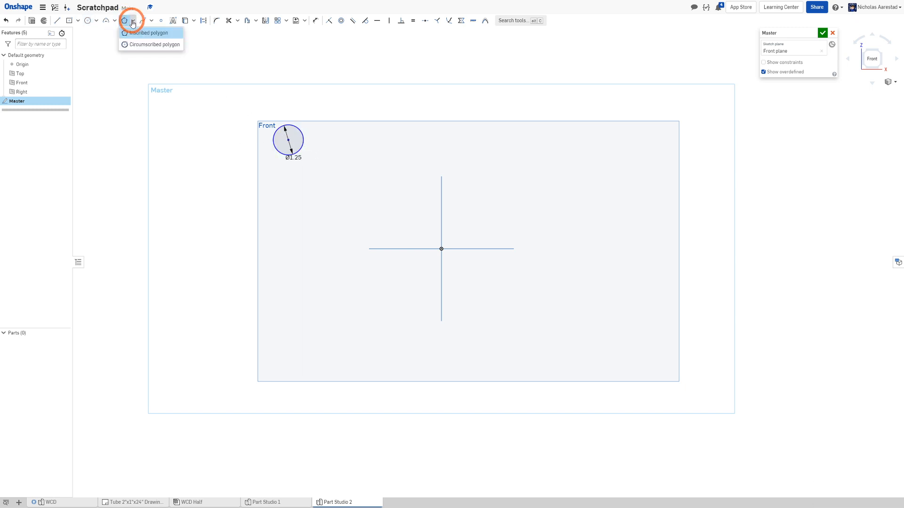
pyautogui.click(141, 45)
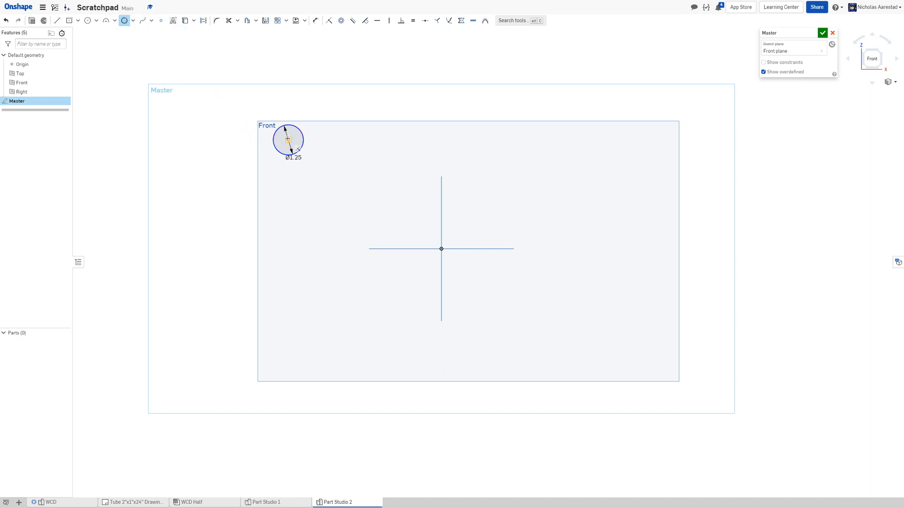
pyautogui.moveTo(187, 140)
pyautogui.mouseDown()
pyautogui.moveTo(170, 161)
pyautogui.moveTo(186, 171)
pyautogui.mouseUp()
pyautogui.click(185, 171)
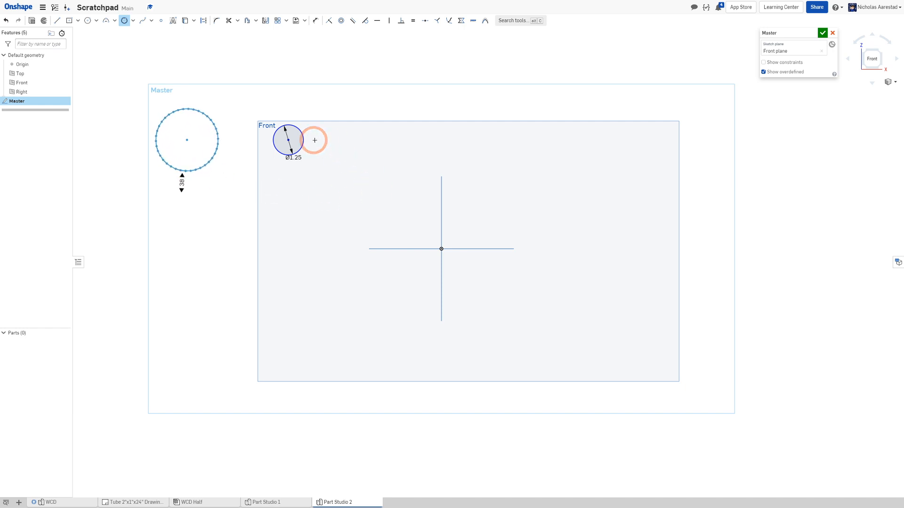
pyautogui.click(194, 170)
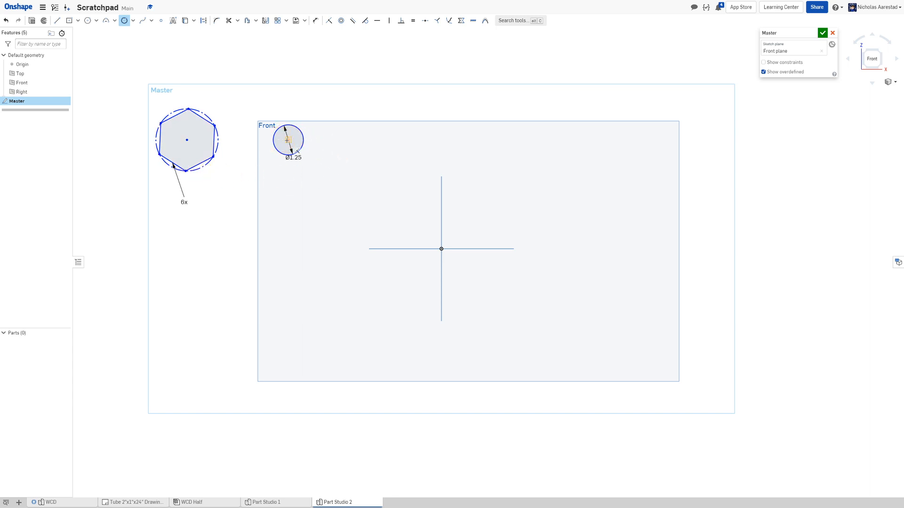
# Sketch a second hexagon to the right of the 1.25 diameter circle, level with its center and with a vertex pointing straight down
pyautogui.click(373, 140)
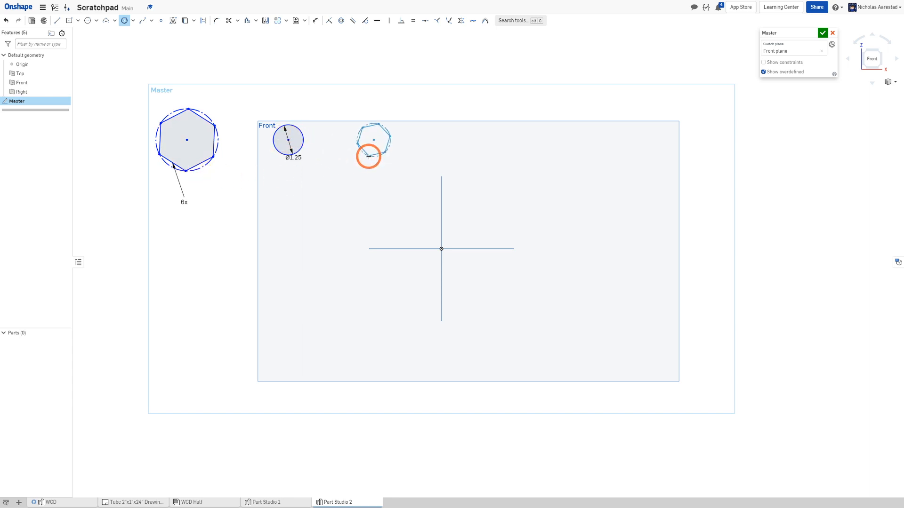
pyautogui.click(374, 174)
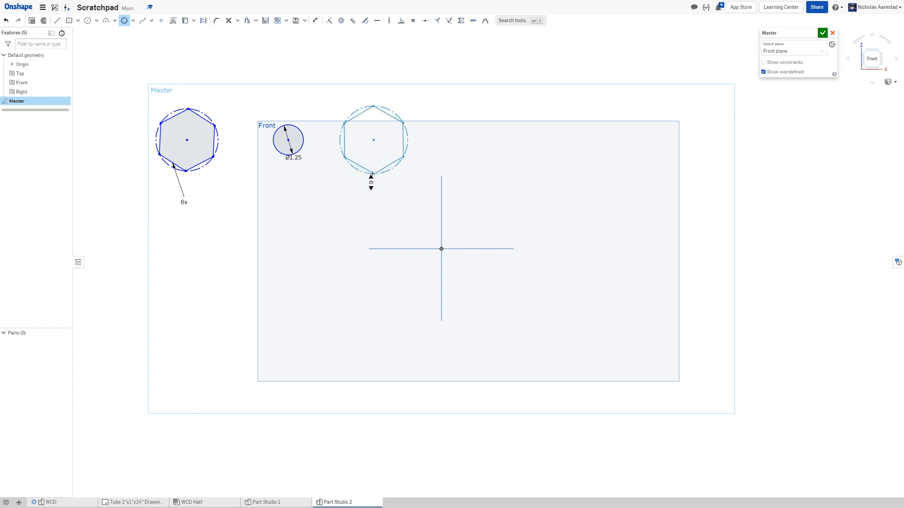
pyautogui.click(373, 174)
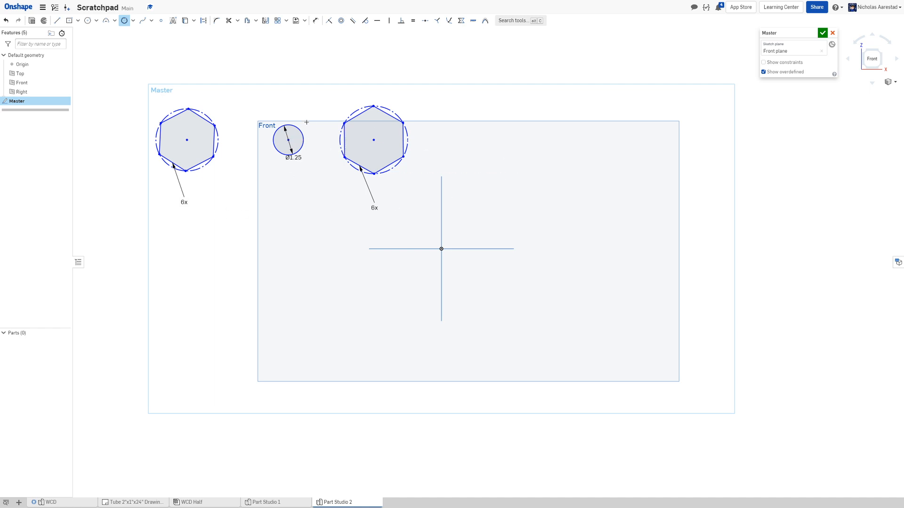
pyautogui.scroll(-1, 306, 122)
pyautogui.scroll(2, 255, 110)
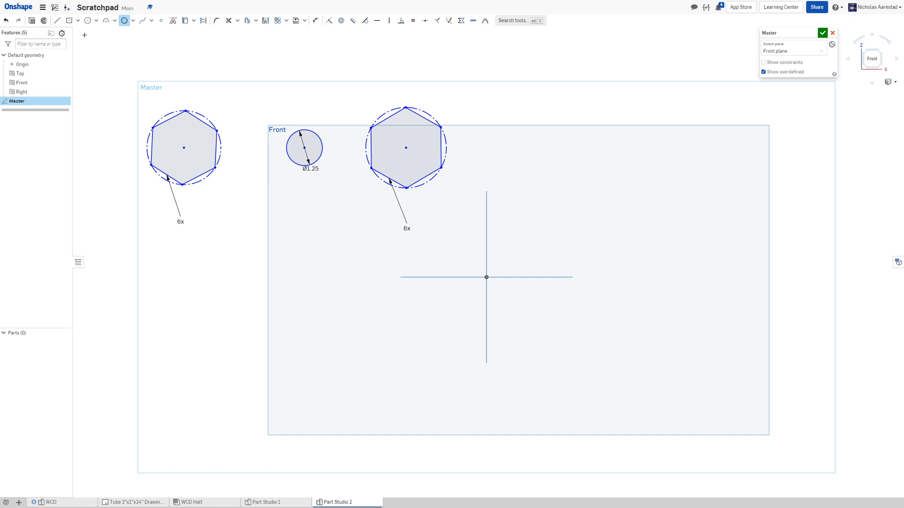
pyautogui.click(57, 21)
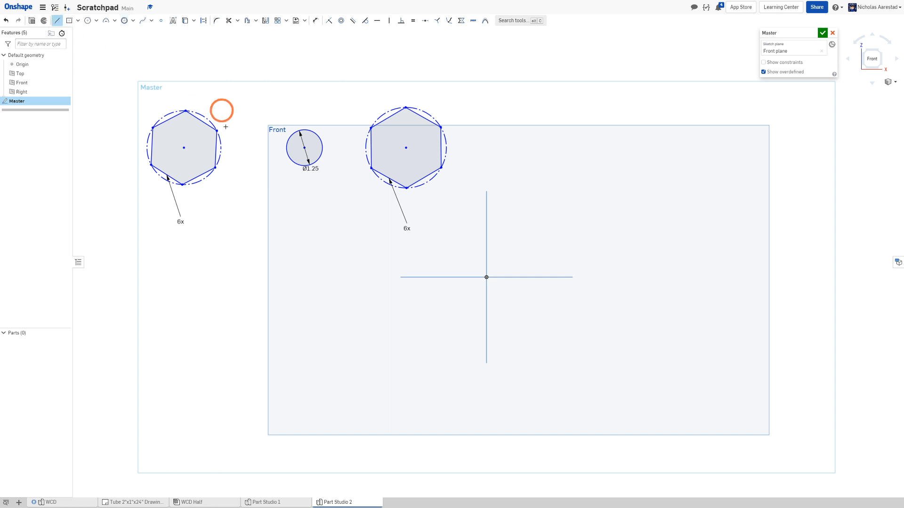
pyautogui.press('q')
pyautogui.click(184, 148)
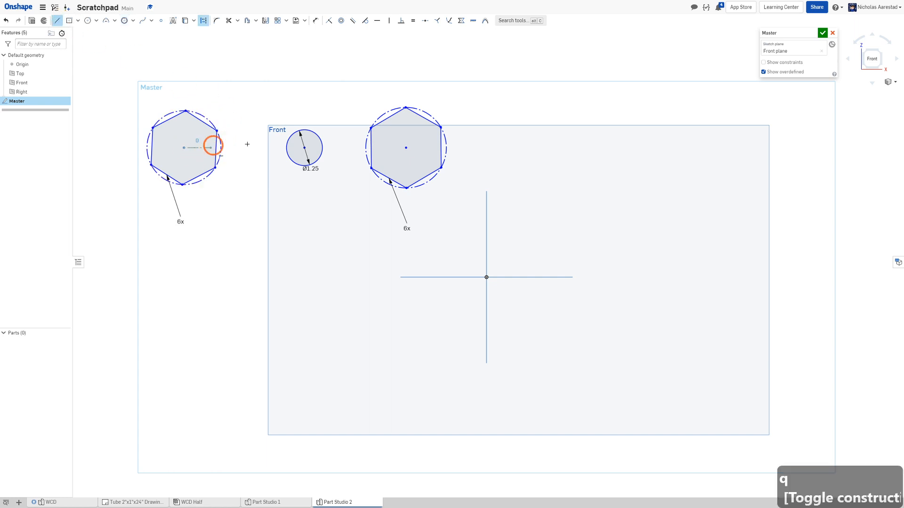
pyautogui.press('Escape')
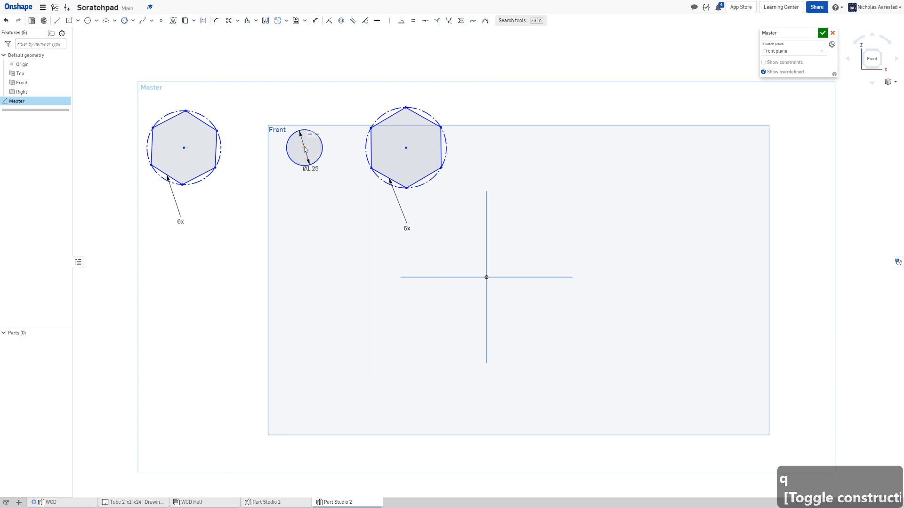
# Draw a horizontal line from the left hexagon's center to the 1.25 diameter circle's center and set its length to 4
pyautogui.press('l')
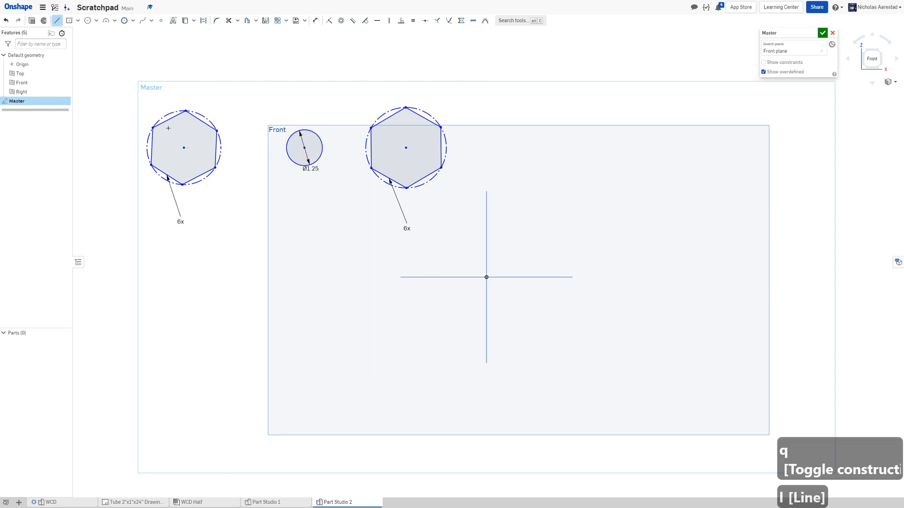
pyautogui.click(184, 148)
pyautogui.click(305, 148)
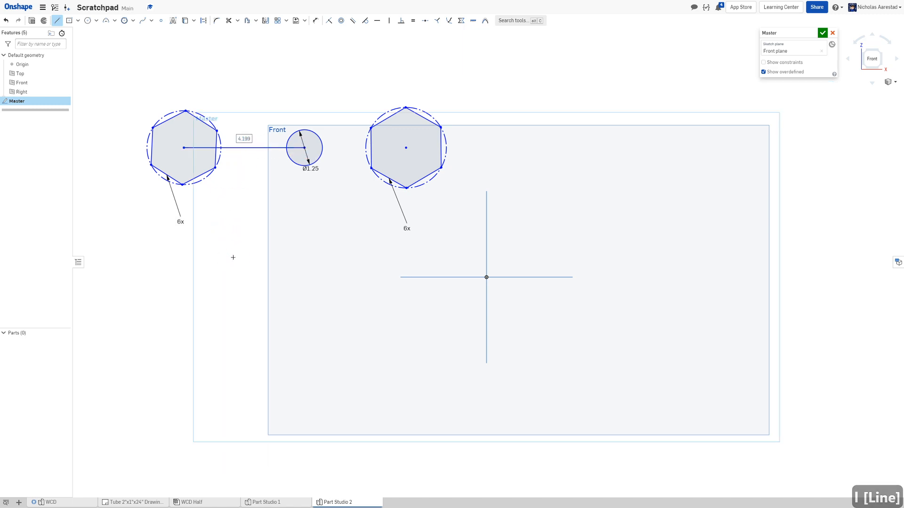
pyautogui.press('d')
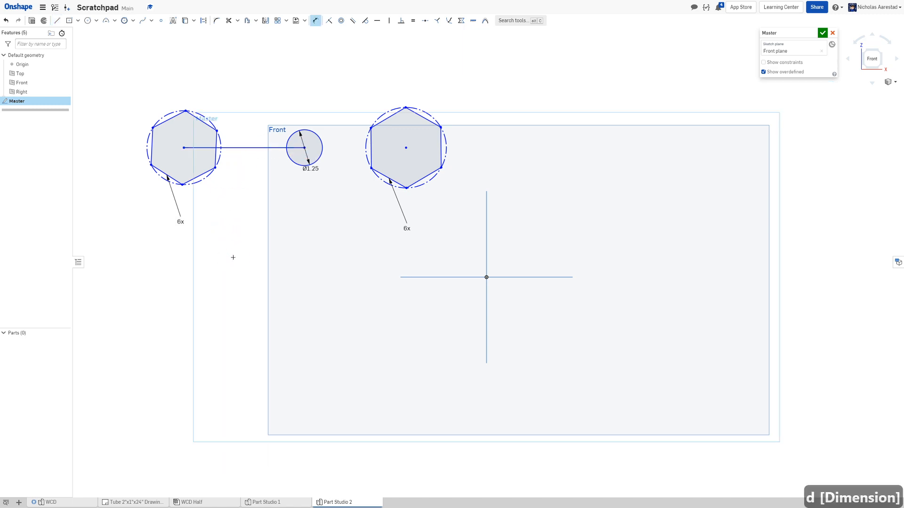
pyautogui.click(238, 148)
pyautogui.click(283, 244)
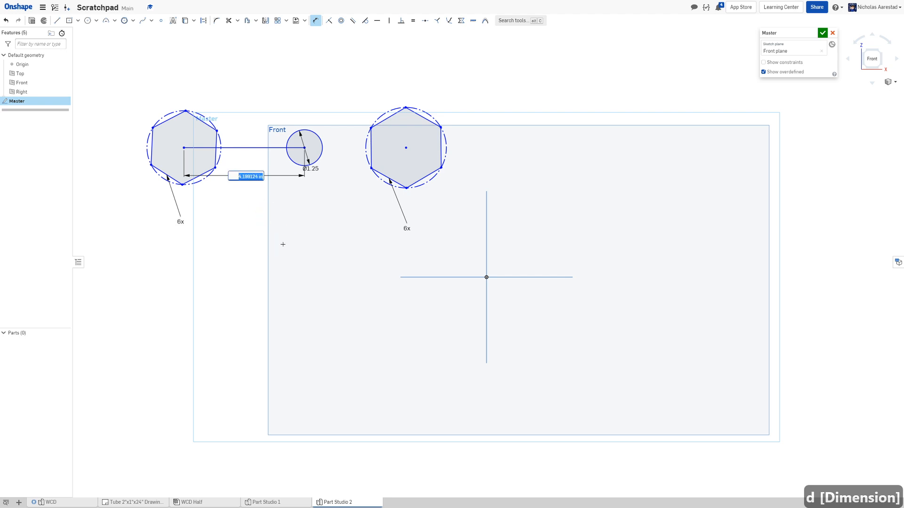
pyautogui.write('40')
pyautogui.press('Return')
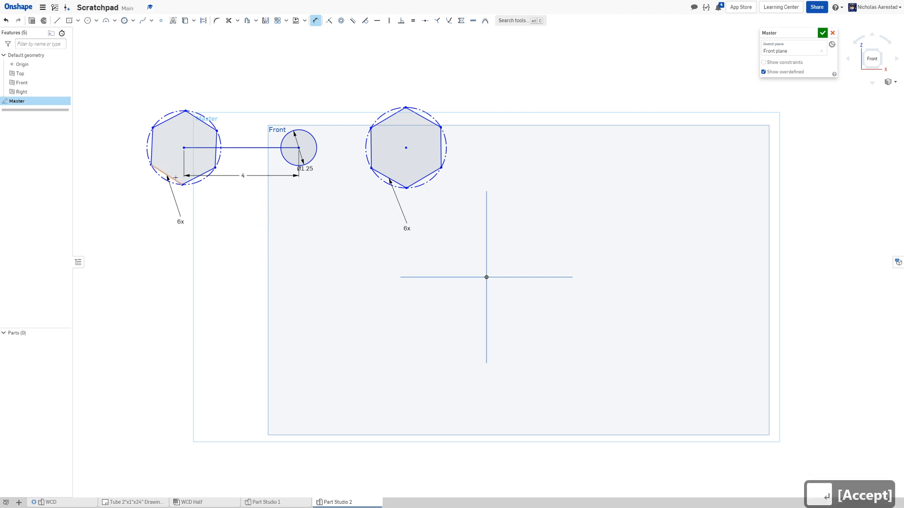
# Move the center of the 1.25 diameter circle to shift it and the connected left hexagon within the sketch
pyautogui.scroll(-3, 250, 151)
pyautogui.scroll(3, 264, 122)
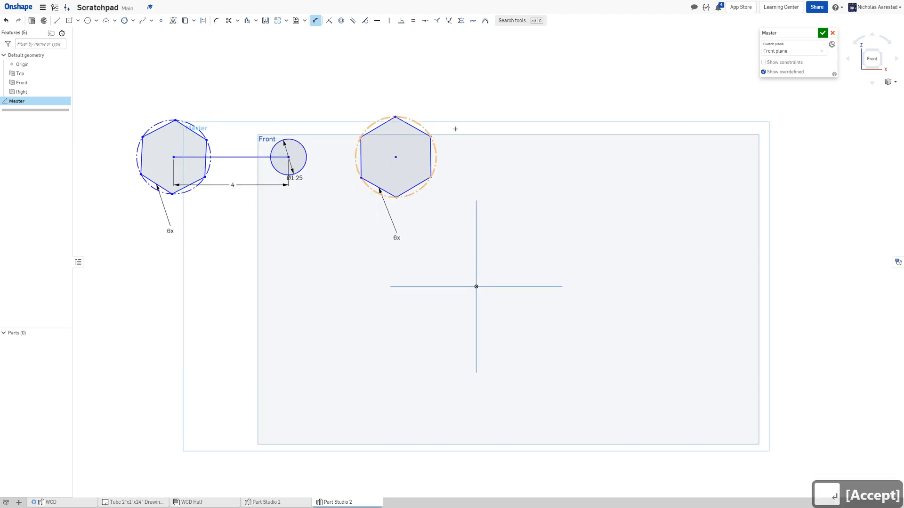
pyautogui.scroll(-1, 436, 127)
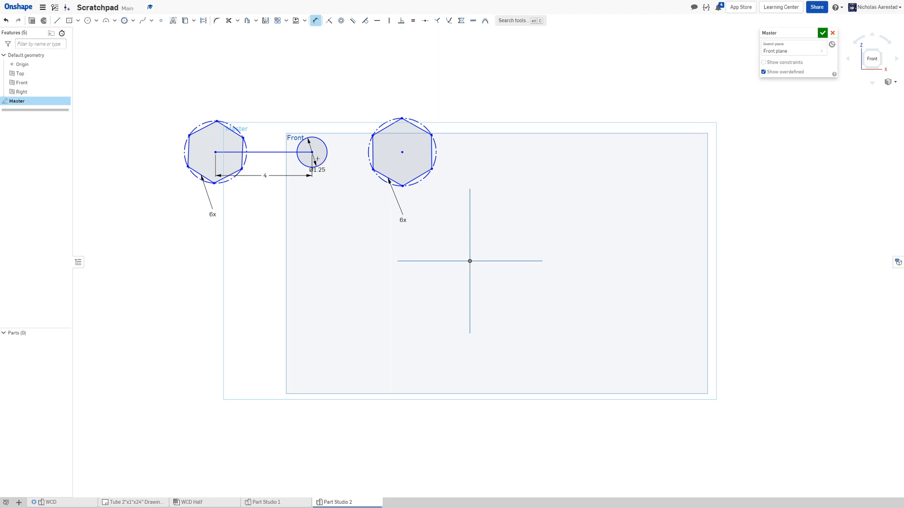
pyautogui.press('Escape')
pyautogui.moveTo(313, 153)
pyautogui.mouseDown()
pyautogui.moveTo(421, 289)
pyautogui.moveTo(347, 157)
pyautogui.moveTo(374, 146)
pyautogui.moveTo(448, 265)
pyautogui.moveTo(281, 192)
pyautogui.moveTo(236, 186)
pyautogui.moveTo(287, 337)
pyautogui.moveTo(283, 192)
pyautogui.moveTo(352, 134)
pyautogui.moveTo(307, 118)
pyautogui.moveTo(542, 121)
pyautogui.moveTo(236, 215)
pyautogui.moveTo(301, 155)
pyautogui.moveTo(291, 151)
pyautogui.moveTo(331, 160)
pyautogui.moveTo(323, 192)
pyautogui.moveTo(331, 172)
pyautogui.moveTo(311, 169)
pyautogui.moveTo(329, 180)
pyautogui.moveTo(326, 113)
pyautogui.moveTo(318, 159)
pyautogui.moveTo(300, 170)
pyautogui.moveTo(325, 165)
pyautogui.moveTo(316, 162)
pyautogui.moveTo(337, 178)
pyautogui.moveTo(312, 184)
pyautogui.moveTo(287, 160)
pyautogui.moveTo(291, 109)
pyautogui.moveTo(298, 161)
pyautogui.moveTo(299, 137)
pyautogui.moveTo(291, 141)
pyautogui.moveTo(316, 164)
pyautogui.moveTo(298, 158)
pyautogui.mouseUp()
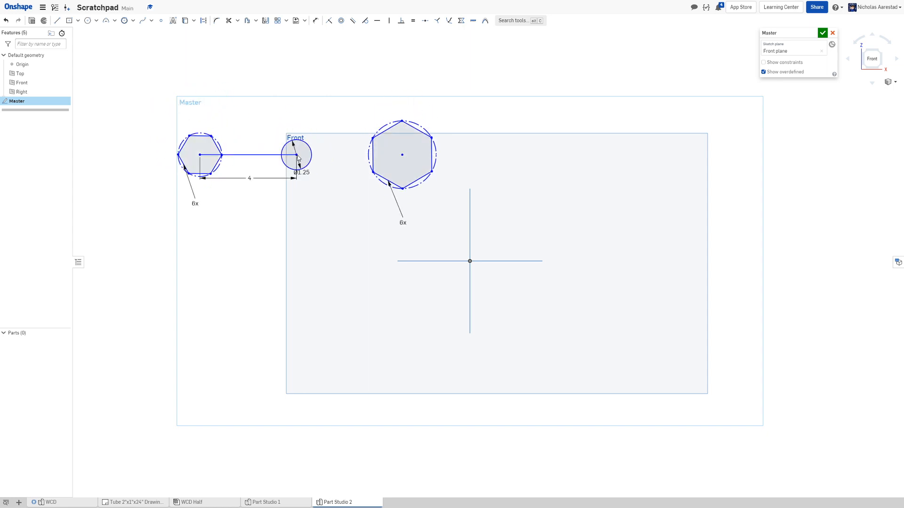
pyautogui.moveTo(297, 159)
pyautogui.mouseDown()
pyautogui.moveTo(294, 118)
pyautogui.moveTo(297, 170)
pyautogui.mouseUp()
# Delete all the geometry in the Master sketch, including both hexagons, the circle and the connecting line
pyautogui.moveTo(137, 103); pyautogui.dragTo(459, 223)
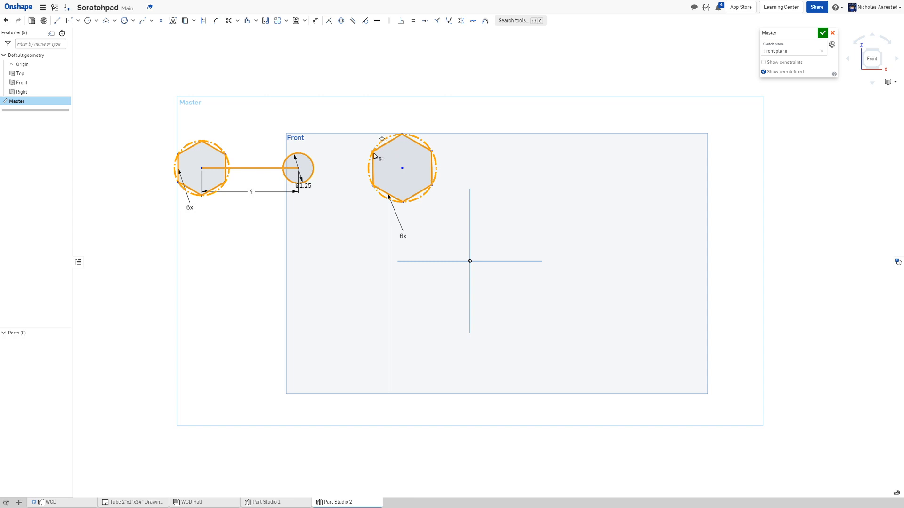
pyautogui.press('Delete')
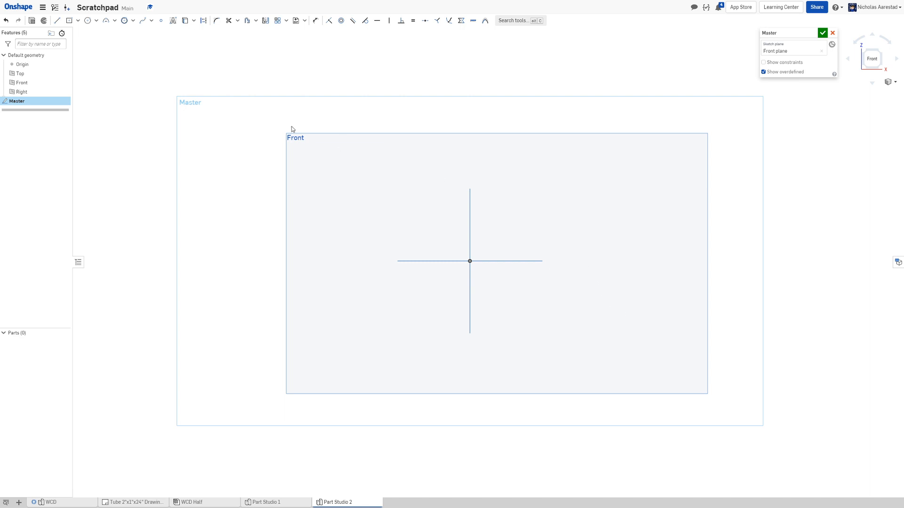
# Sketch a circle centered on the origin with a diameter of 1.25
pyautogui.click(86, 21)
pyautogui.moveTo(470, 261)
pyautogui.mouseDown()
pyautogui.moveTo(440, 259)
pyautogui.moveTo(449, 255)
pyautogui.mouseUp()
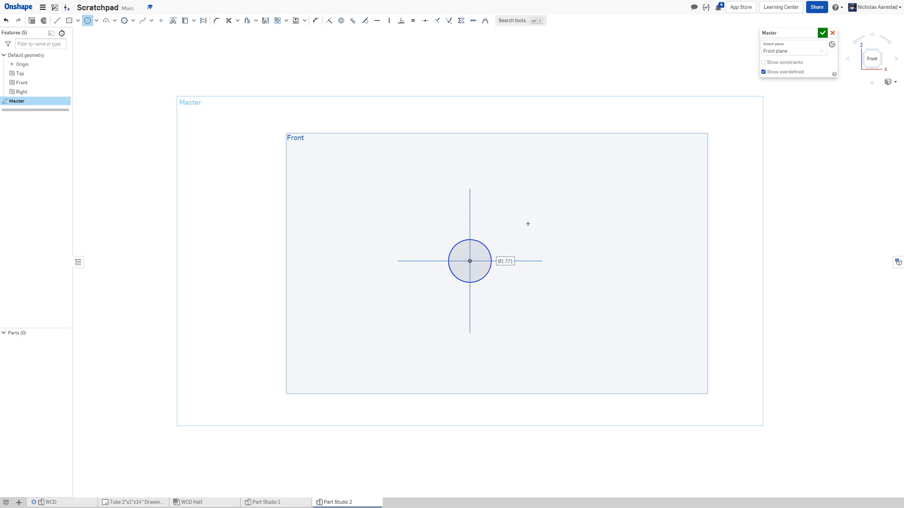
pyautogui.write('1.25')
pyautogui.press('Return')
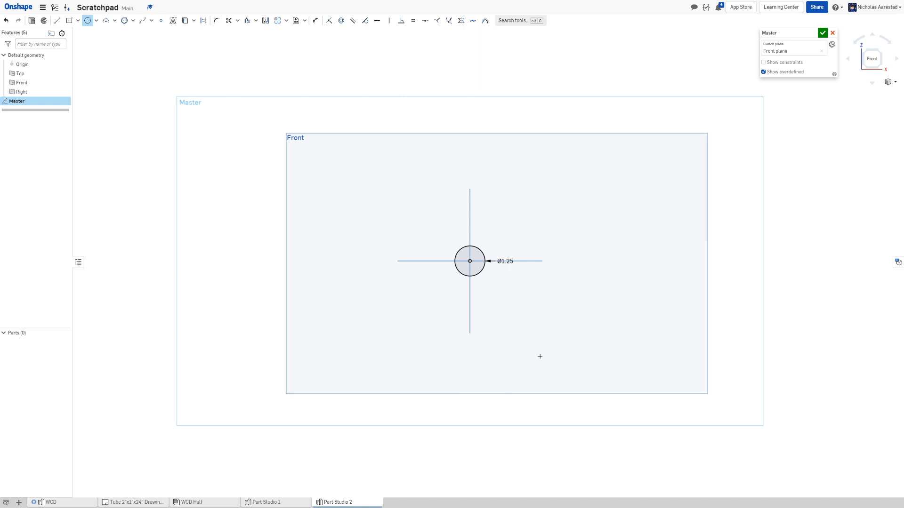
# Sketch a six-sided polygon to the left of the origin circle, with its center level with the origin
pyautogui.click(124, 21)
pyautogui.moveTo(375, 261); pyautogui.dragTo(371, 211)
pyautogui.click(371, 211)
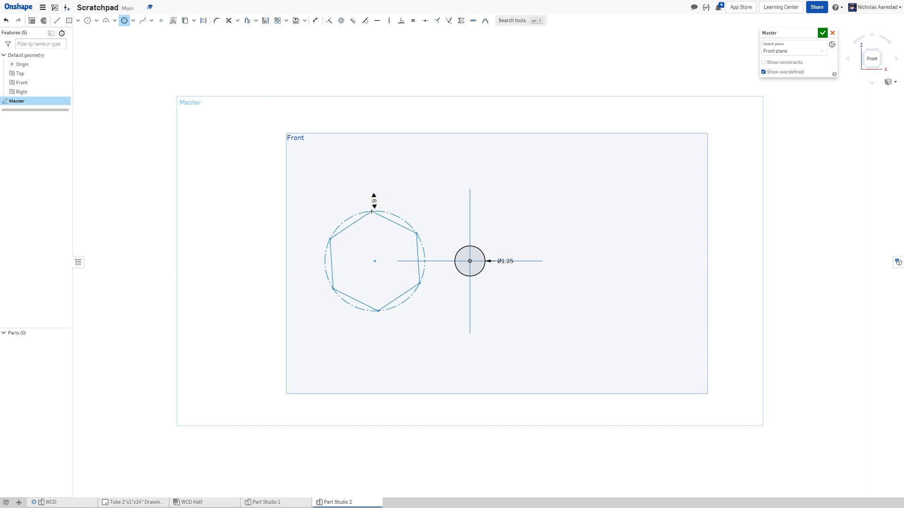
pyautogui.press('Down')
pyautogui.press('Down')
pyautogui.press('Up')
pyautogui.press('Up')
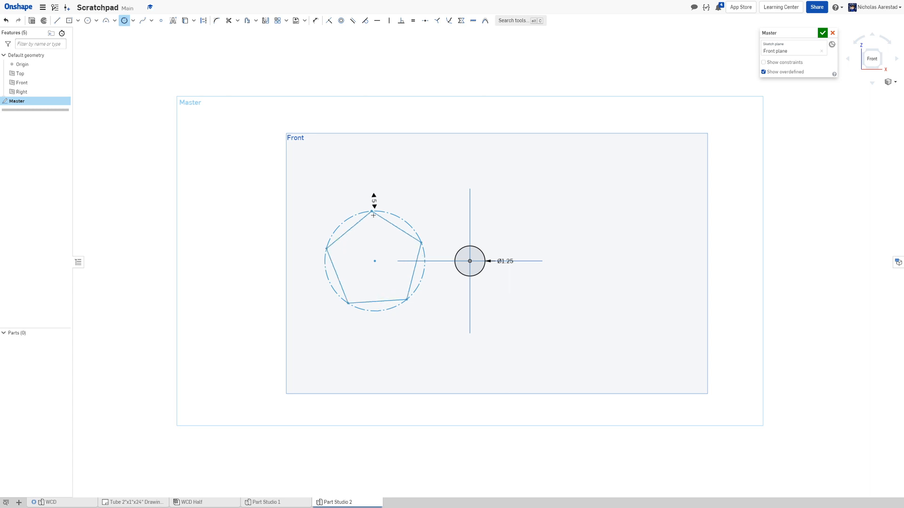
pyautogui.click(371, 212)
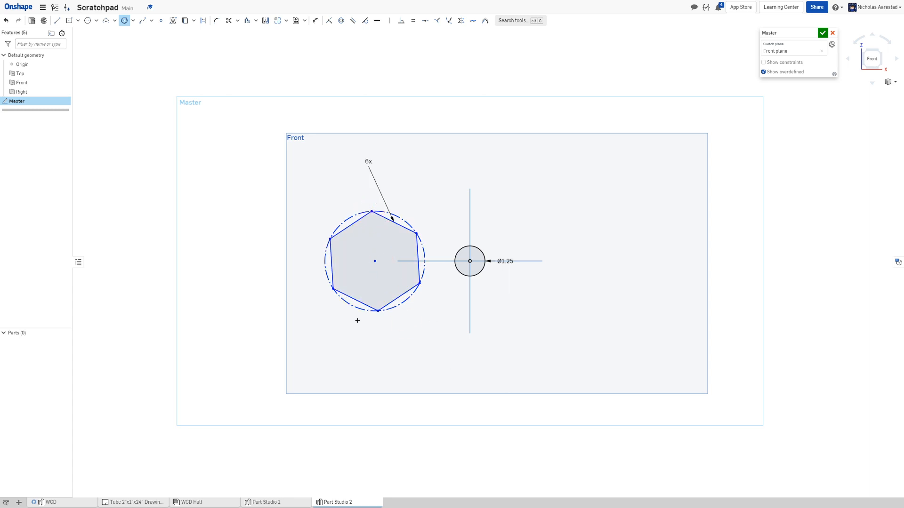
pyautogui.scroll(-1, 408, 343)
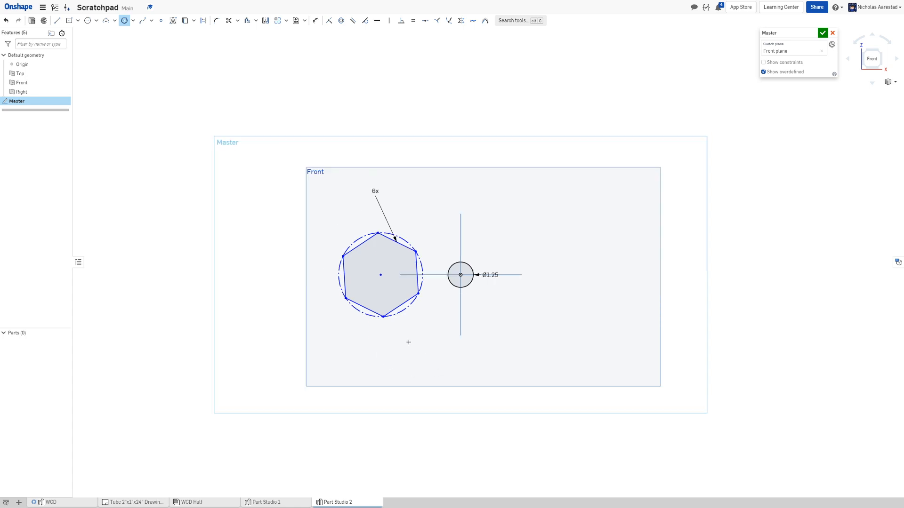
pyautogui.scroll(2, 401, 336)
pyautogui.scroll(-2, 385, 325)
pyautogui.scroll(2, 371, 312)
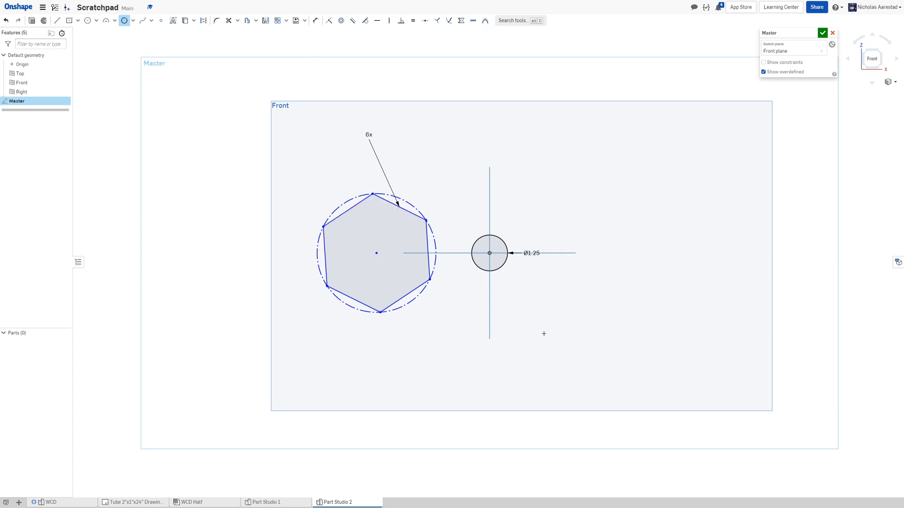
pyautogui.scroll(-1, 440, 288)
pyautogui.scroll(1, 394, 277)
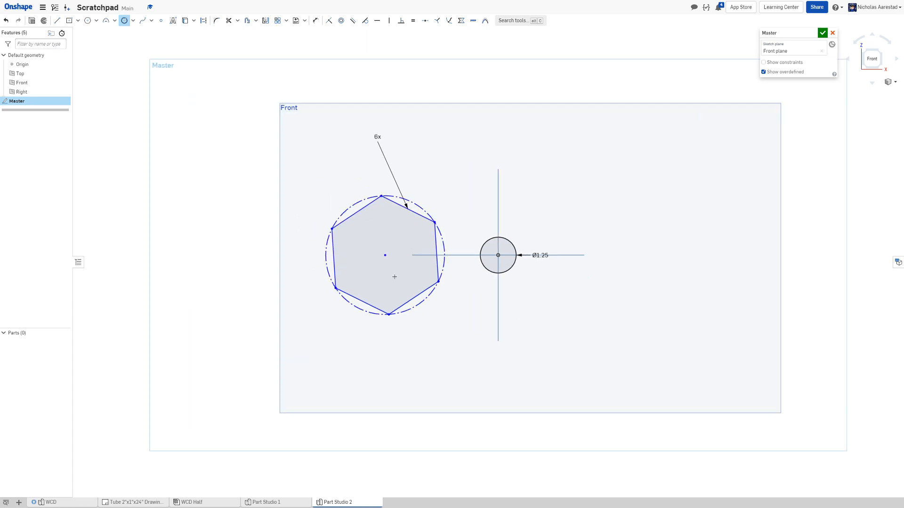
pyautogui.scroll(-2, 395, 277)
pyautogui.scroll(1, 395, 276)
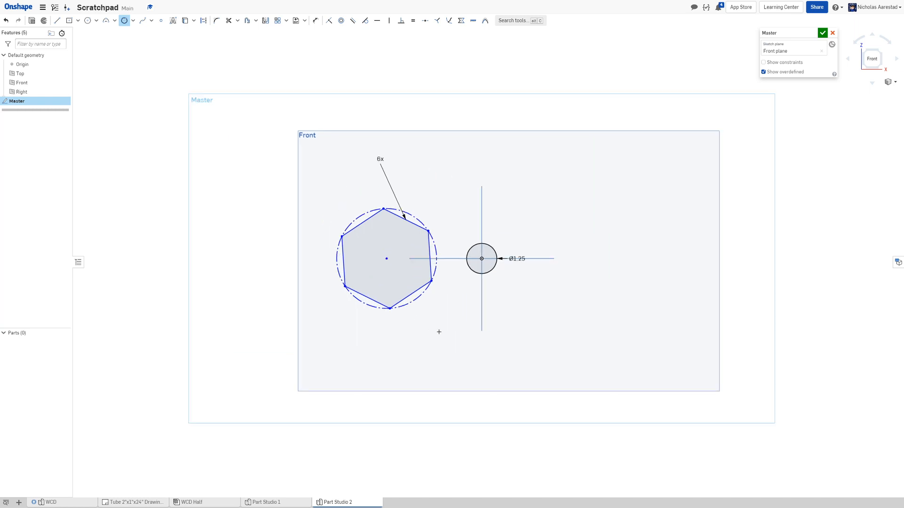
pyautogui.scroll(-1, 442, 315)
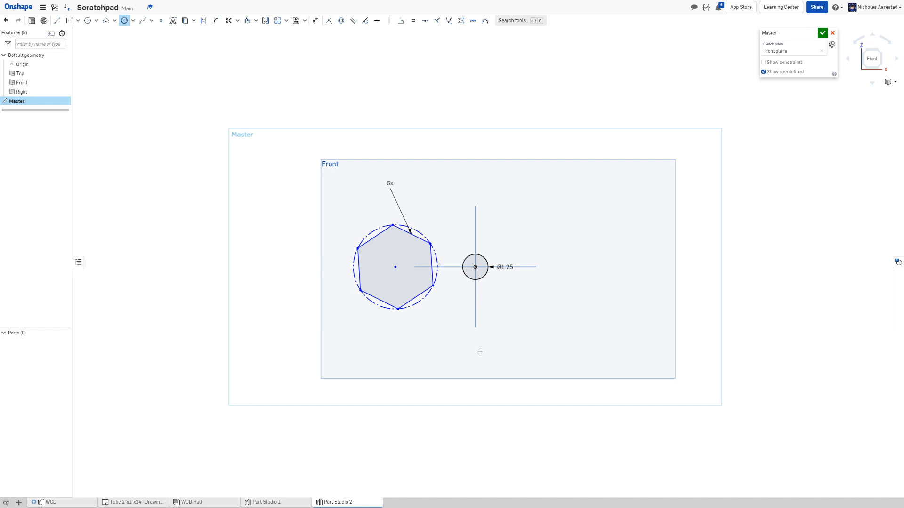
# Convert the hexagon's six sides to construction geometry
pyautogui.press('Escape')
pyautogui.moveTo(317, 191); pyautogui.dragTo(450, 345)
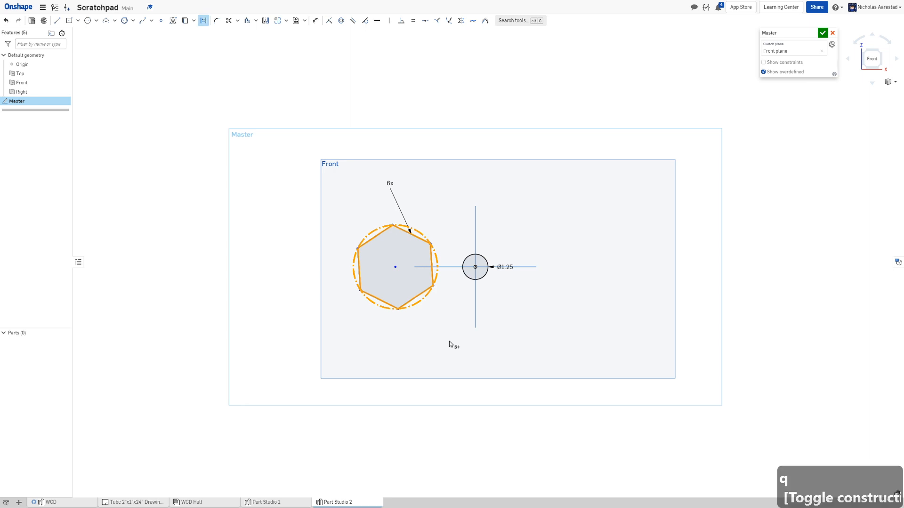
pyautogui.press('q')
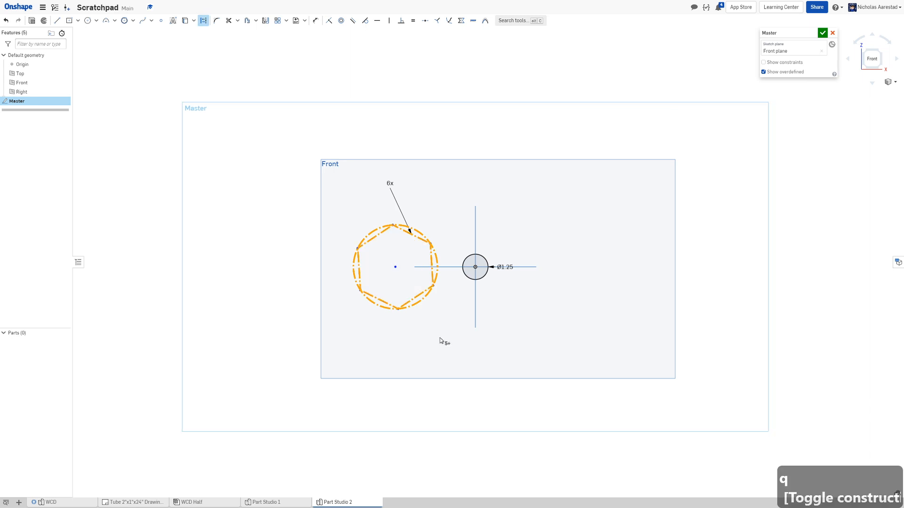
pyautogui.click(439, 335)
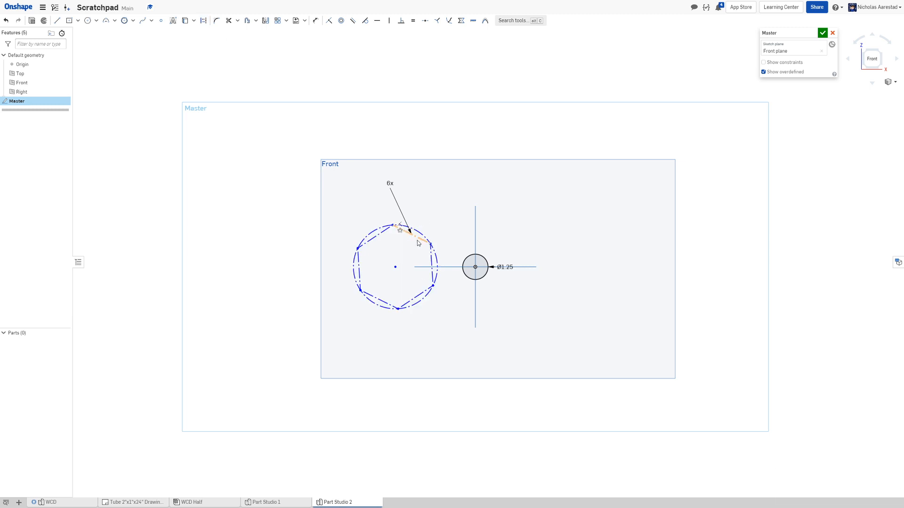
# Try a vertical constraint between the hexagon's center and its top vertex
pyautogui.scroll(3, 407, 264)
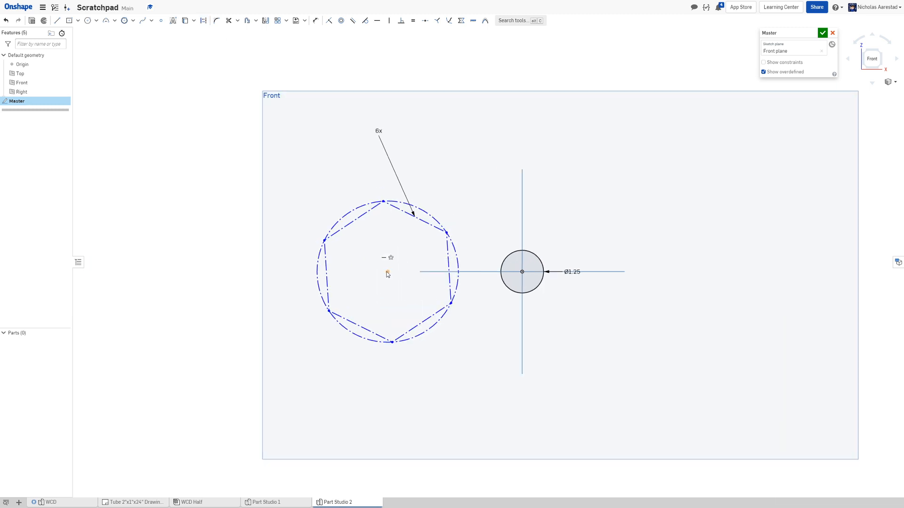
pyautogui.press('d')
pyautogui.click(387, 272)
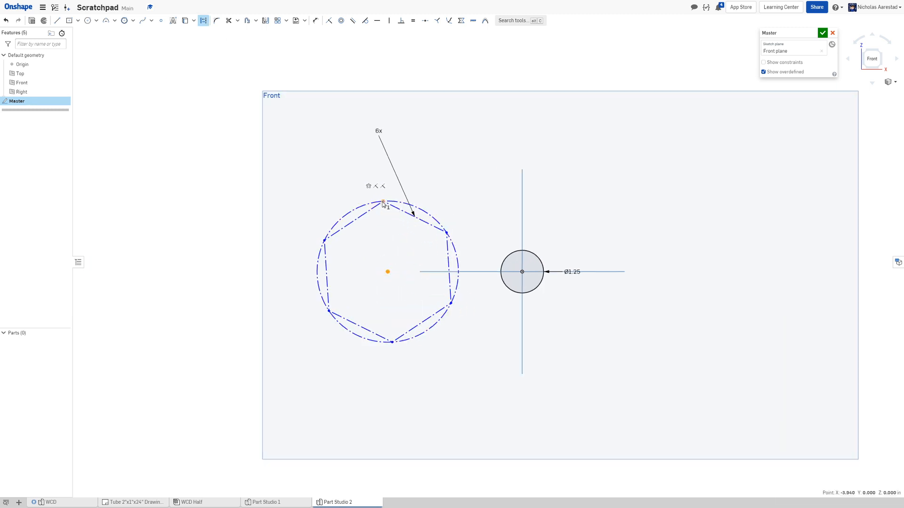
pyautogui.click(382, 202)
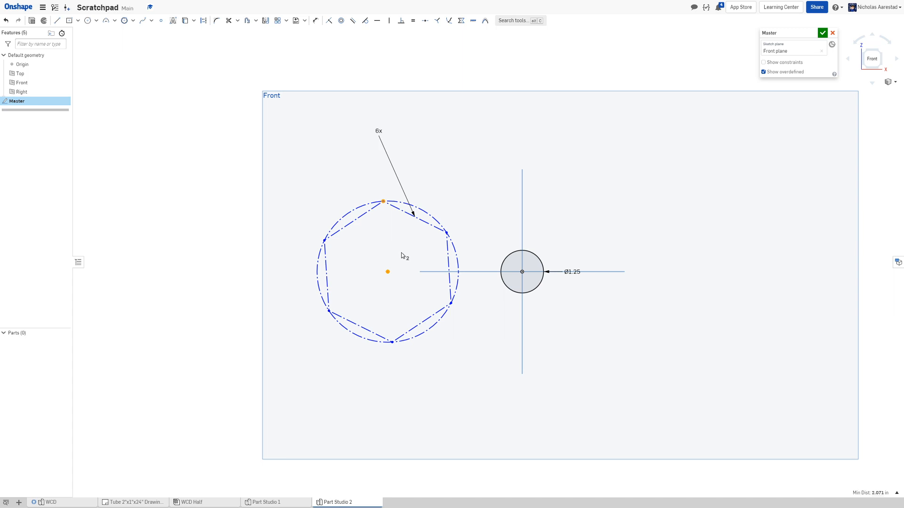
pyautogui.press('v')
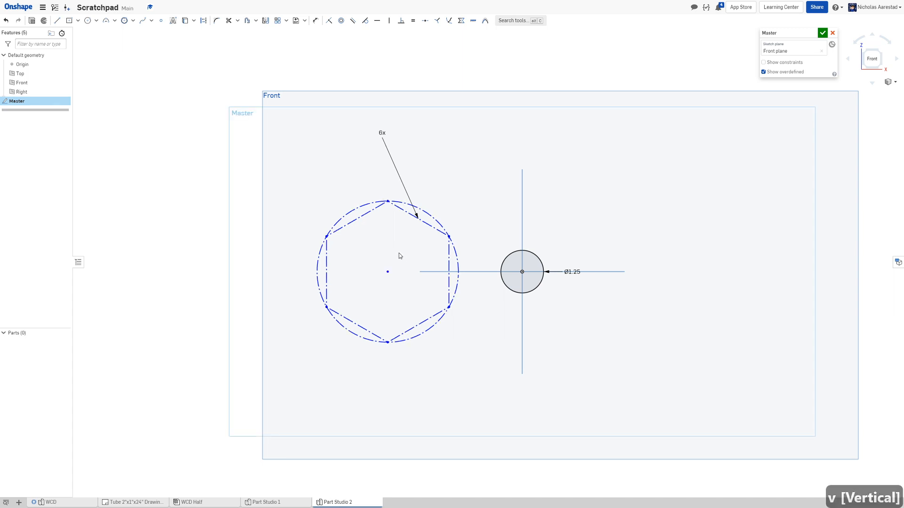
pyautogui.hotkey('ctrl', 'z')
# Constrain the hexagon's left side to be vertical
pyautogui.click(328, 266)
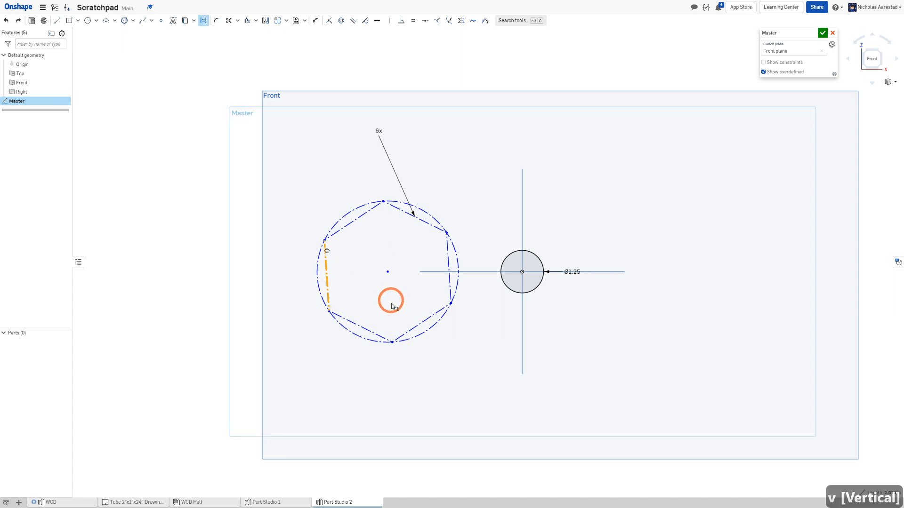
pyautogui.press('v')
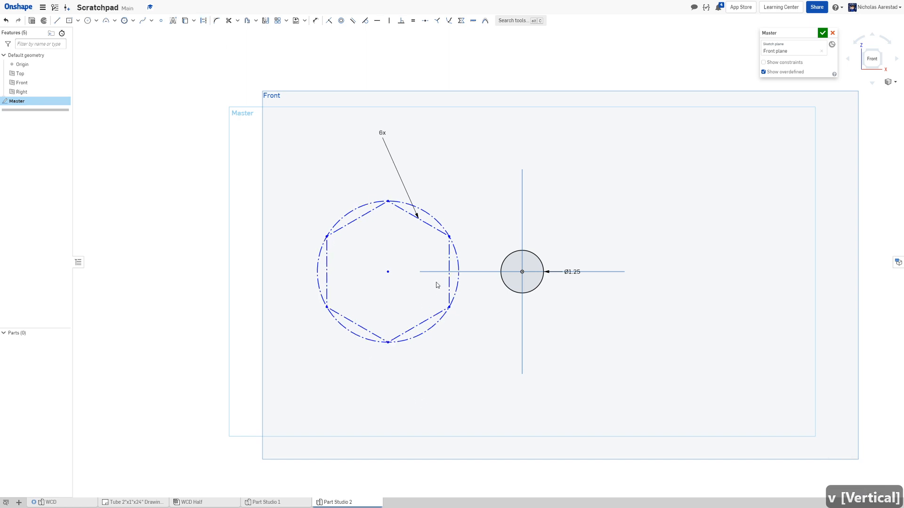
pyautogui.click(87, 21)
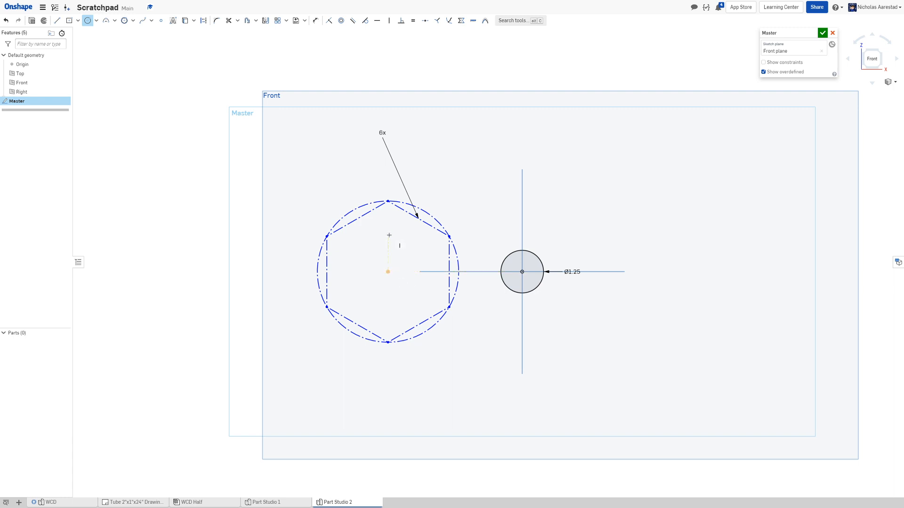
pyautogui.click(388, 272)
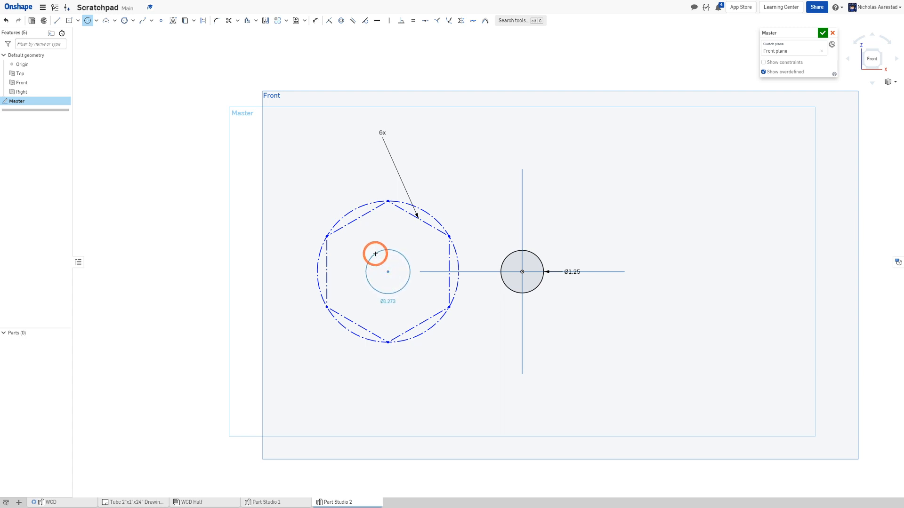
pyautogui.click(378, 257)
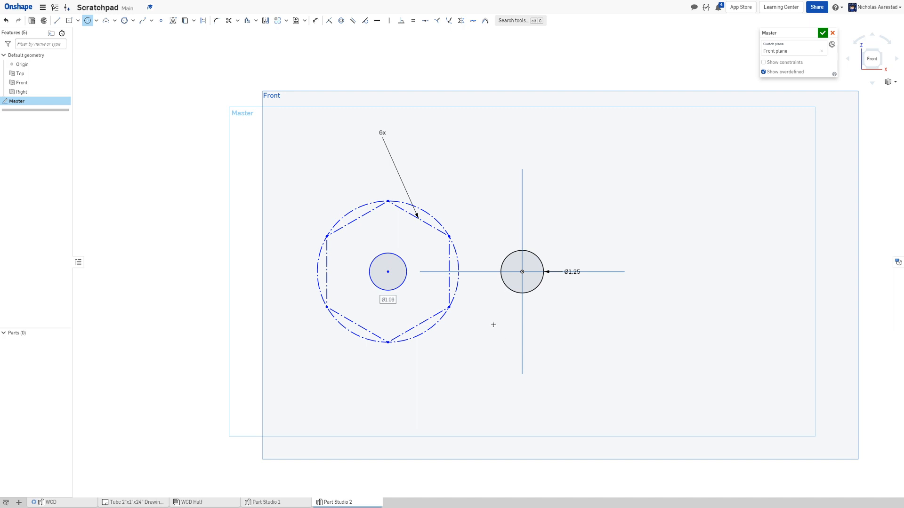
pyautogui.click(391, 300)
pyautogui.press('Escape')
pyautogui.hotkey('ctrl', 'z')
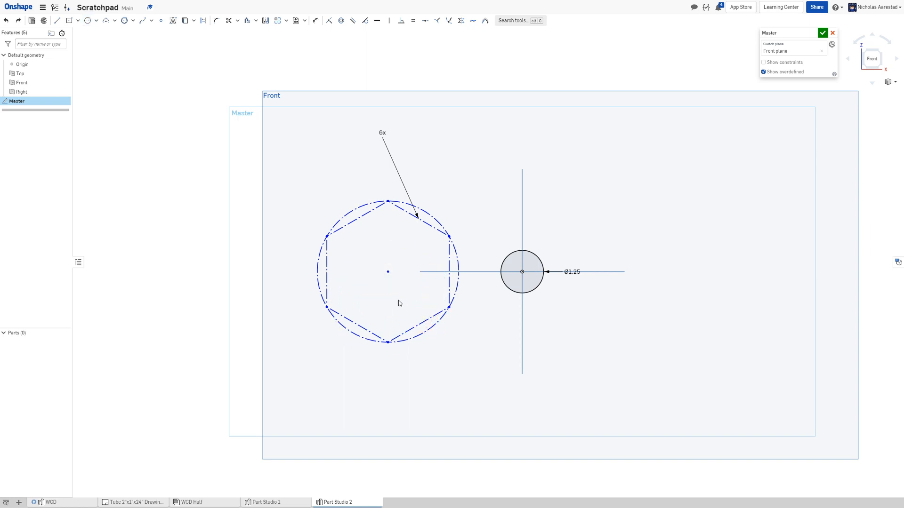
# Draw a circle centered on the hexagon's center point with a diameter of 0.75
pyautogui.press('c')
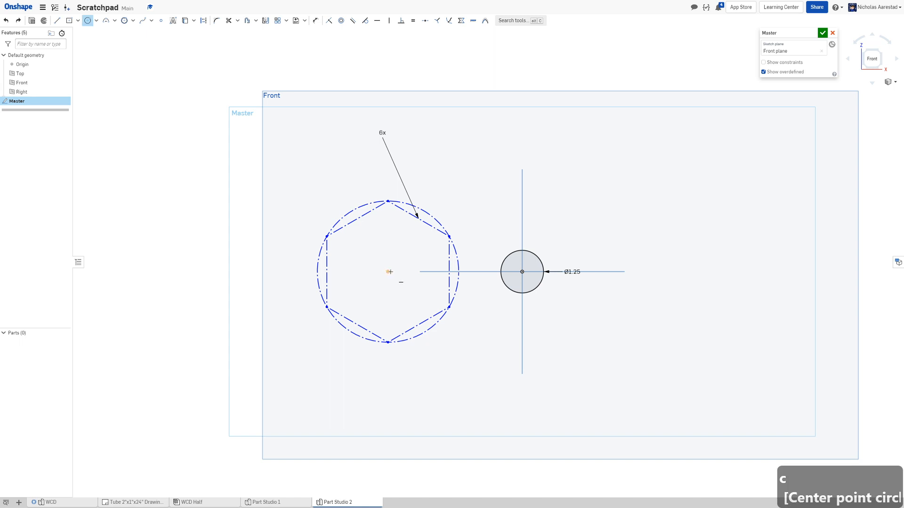
pyautogui.click(388, 271)
pyautogui.click(386, 283)
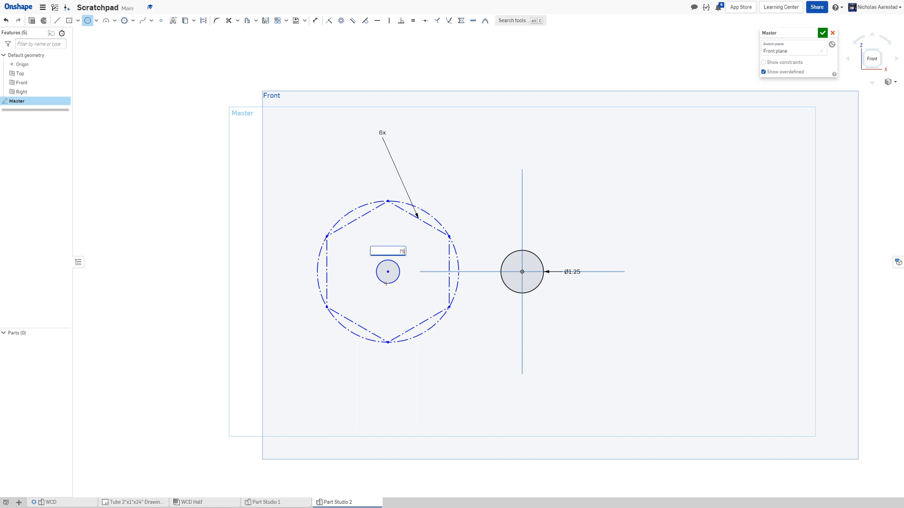
pyautogui.press('Return')
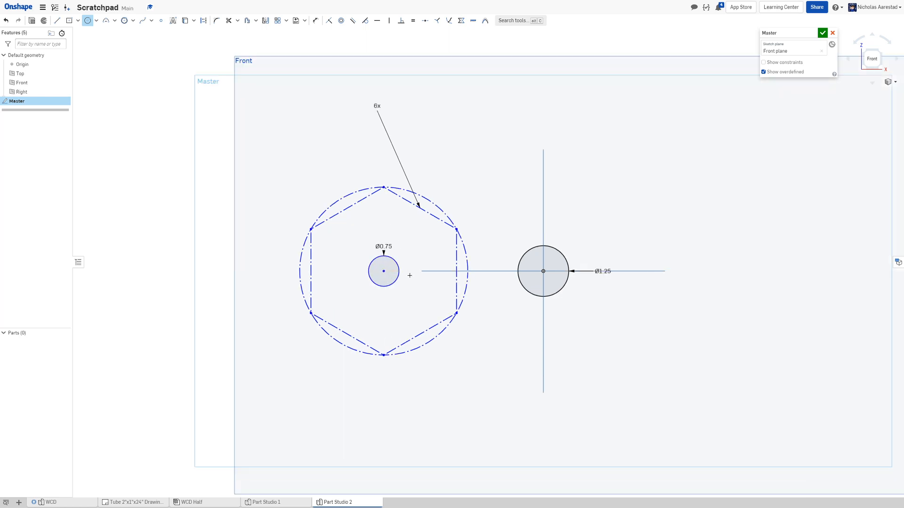
# Draw a construction circle about 1.27 in diameter around the 0.75 circle, sharing the hexagon's center
pyautogui.scroll(1, 406, 277)
pyautogui.press('q')
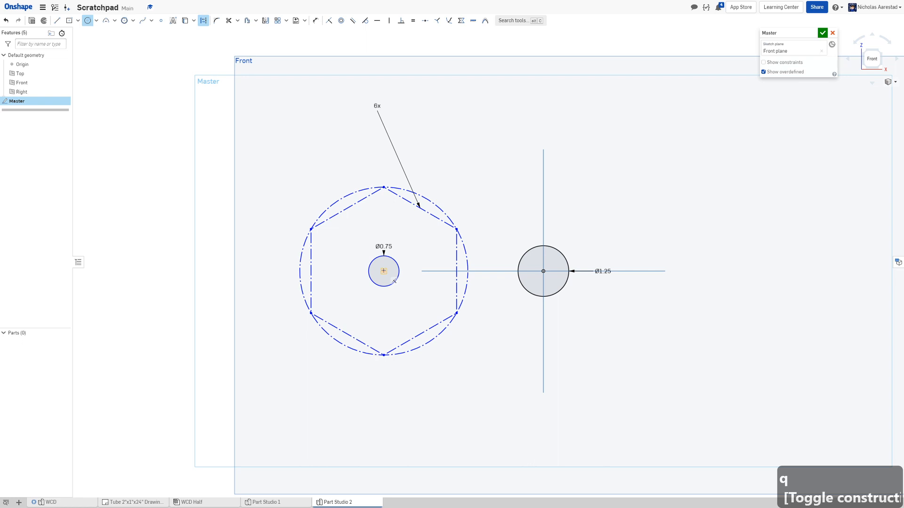
pyautogui.click(384, 270)
pyautogui.click(363, 258)
# Draw a larger construction circle around the 1.25 circle, centered close to the origin, with a diameter of 3
pyautogui.click(543, 271)
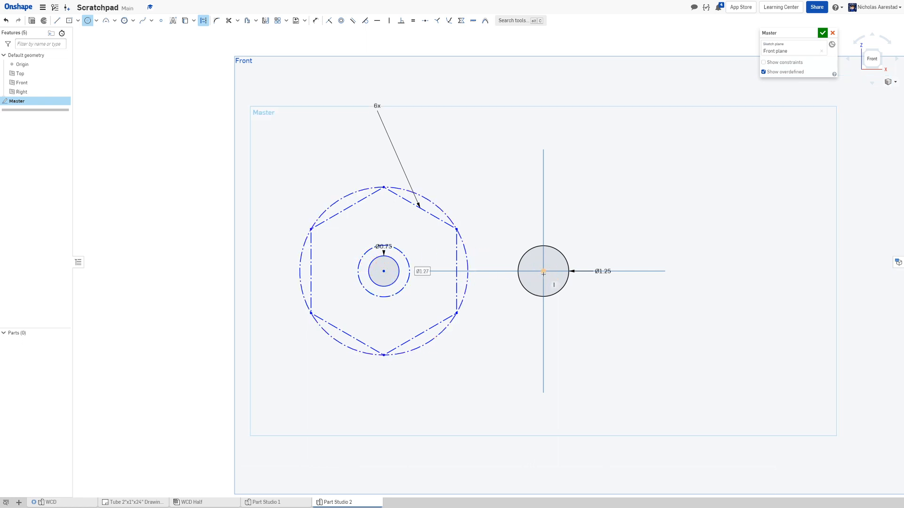
pyautogui.click(488, 250)
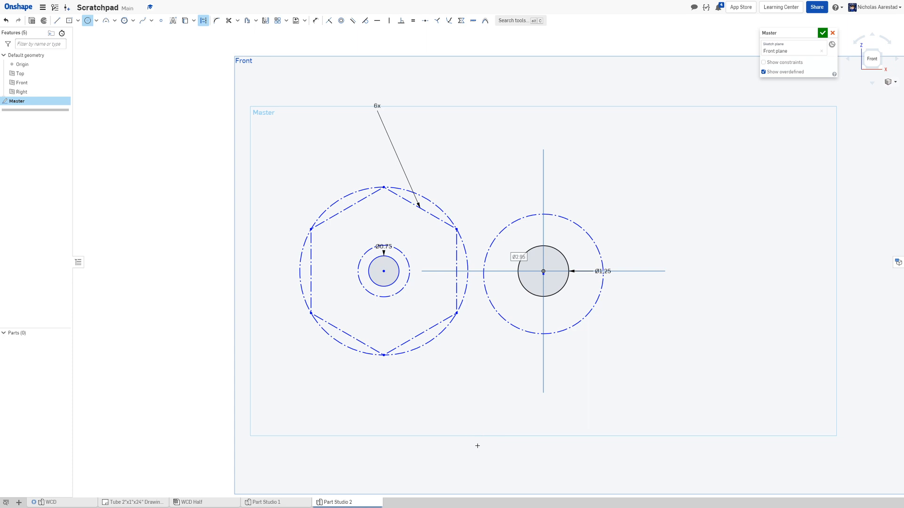
pyautogui.write('50')
pyautogui.write('/')
pyautogui.write('20')
pyautogui.press('Return')
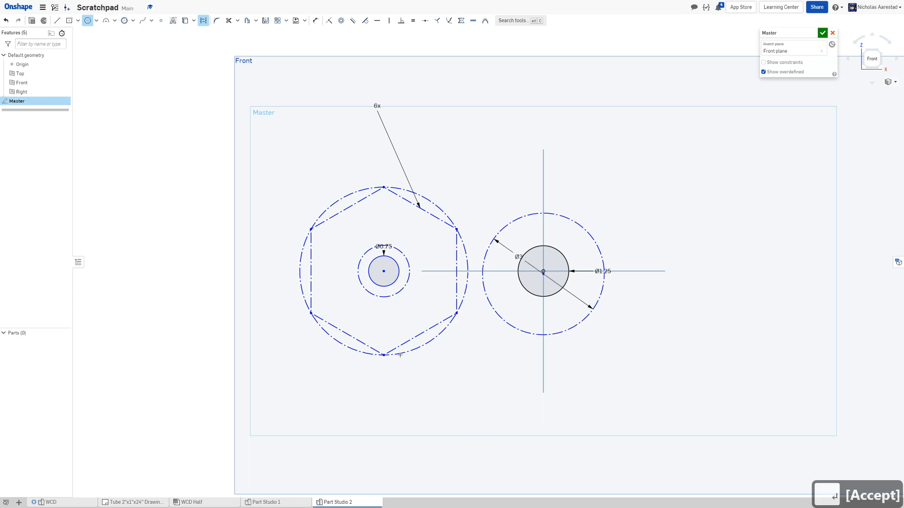
# Dimension the construction circle at the hexagon's center to a diameter of 10/20
pyautogui.scroll(2, 466, 265)
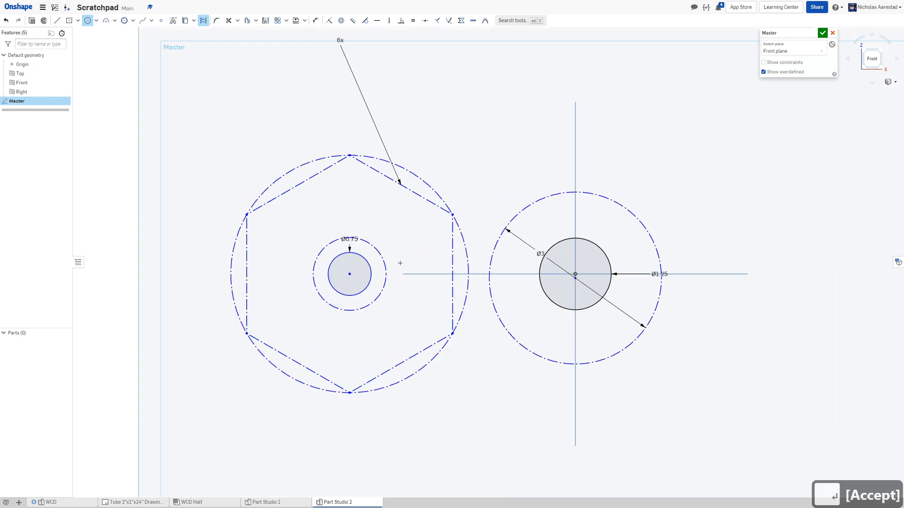
pyautogui.press('d')
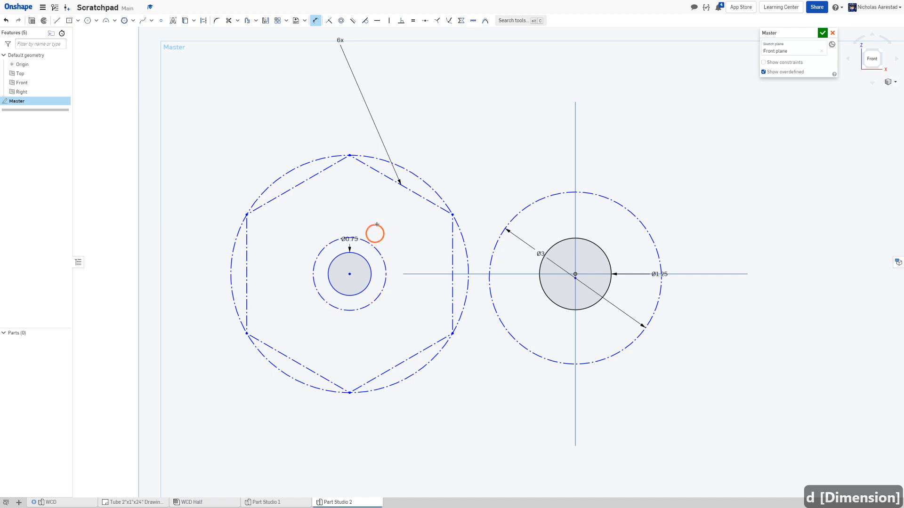
pyautogui.click(376, 225)
pyautogui.click(433, 274)
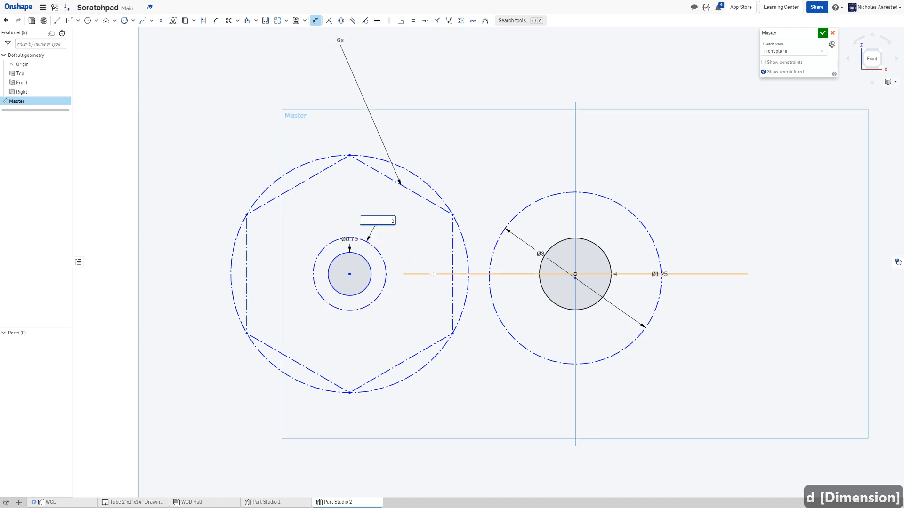
pyautogui.write('10/20')
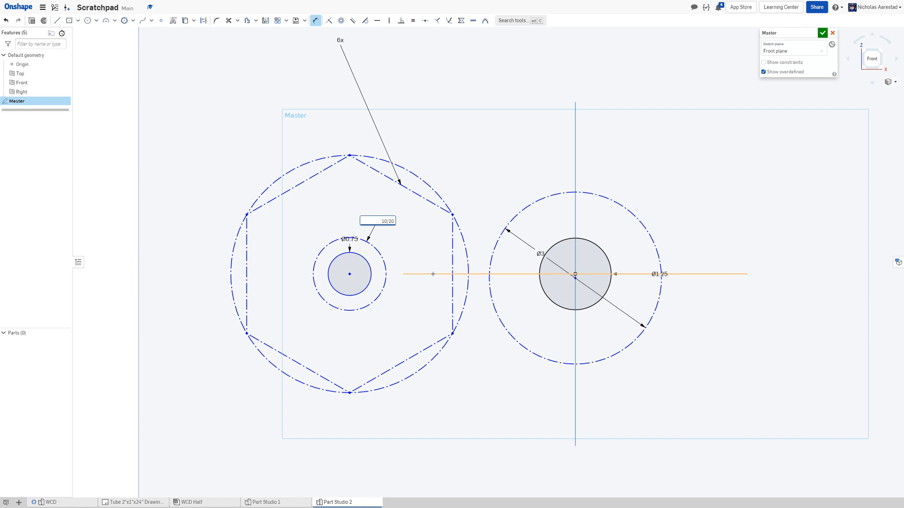
pyautogui.press('Return')
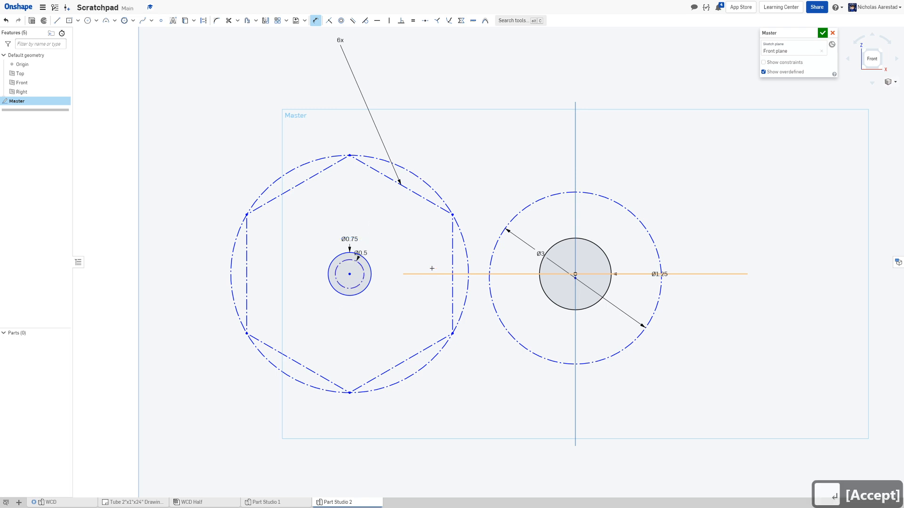
# Dimension the gap between the 0.5 and 3 diameter construction circles to 0.003
pyautogui.press('d')
pyautogui.press('d')
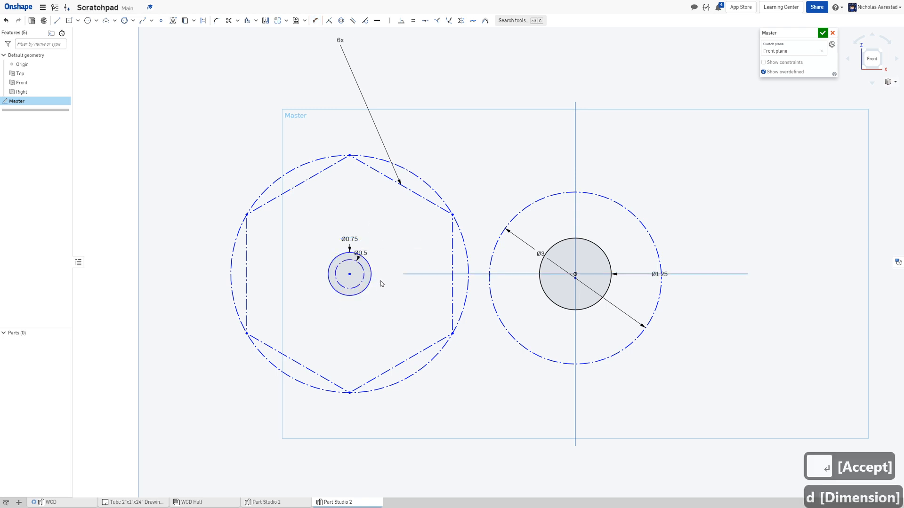
pyautogui.click(367, 272)
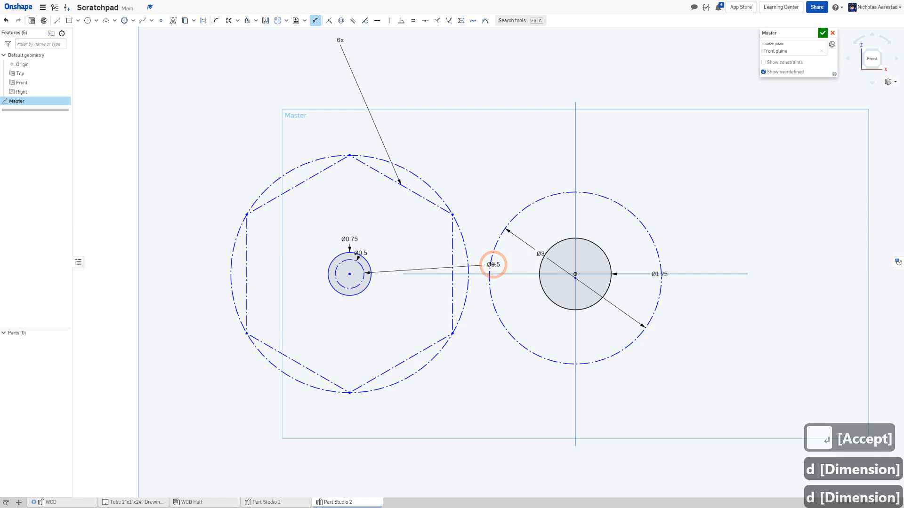
pyautogui.click(490, 262)
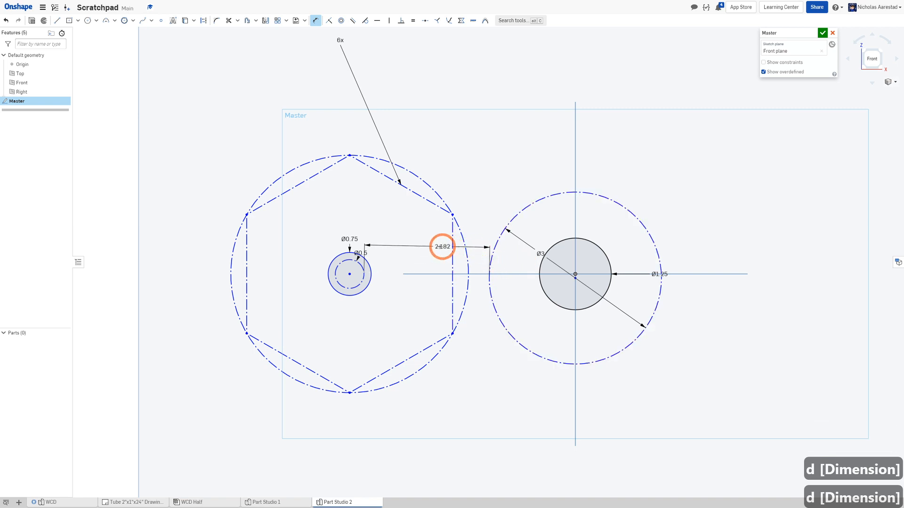
pyautogui.click(428, 240)
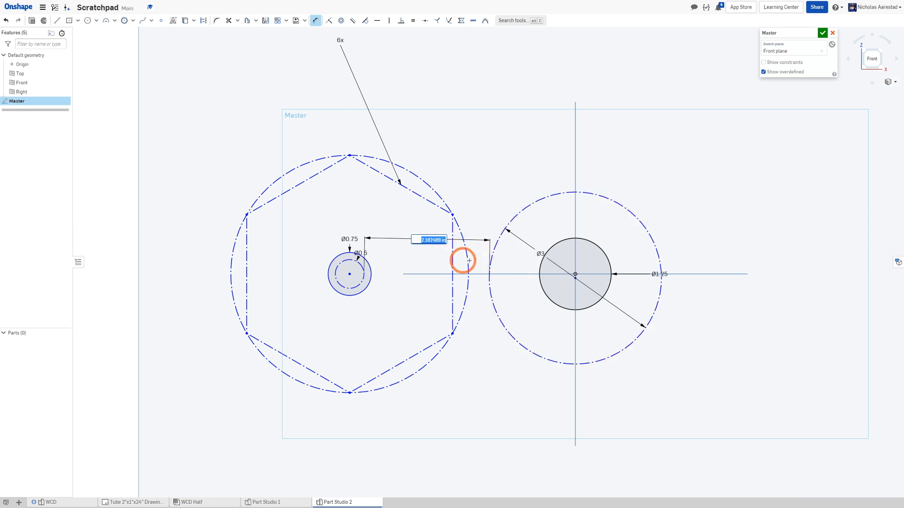
pyautogui.press('BackSpace')
pyautogui.write('0.003')
pyautogui.press('Return')
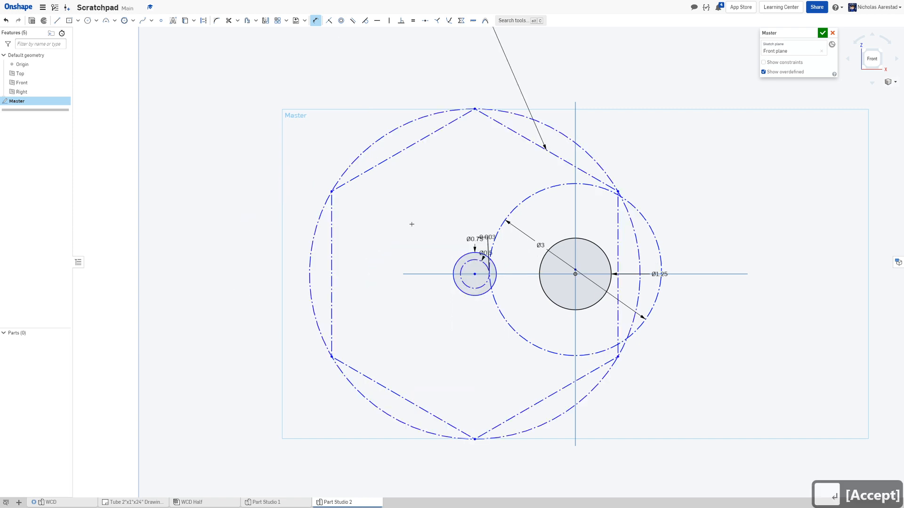
# Dimension the construction circle around the hexagon to a diameter of 2
pyautogui.press('d')
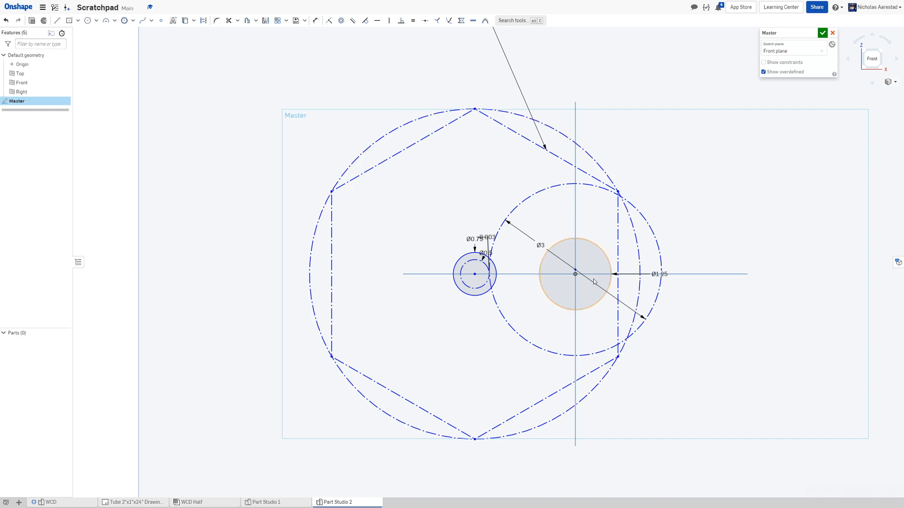
pyautogui.scroll(2, 592, 278)
pyautogui.scroll(-2, 567, 273)
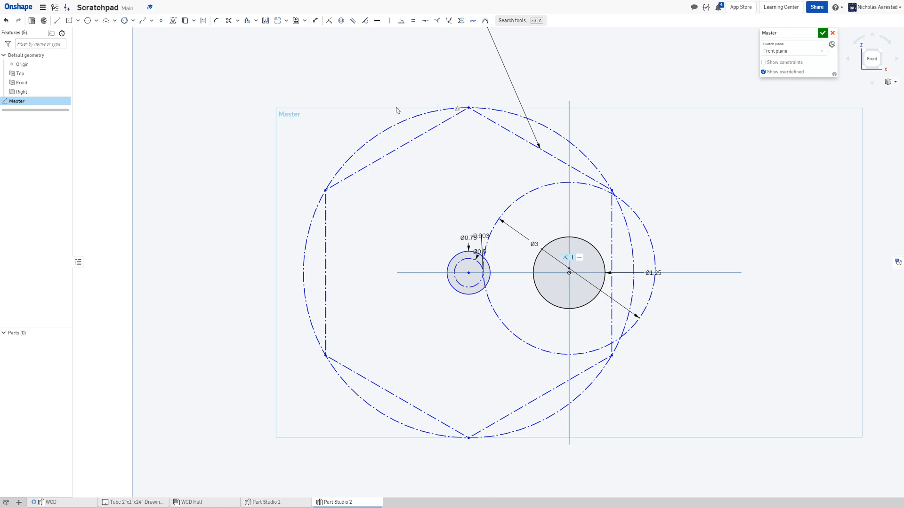
pyautogui.press('d')
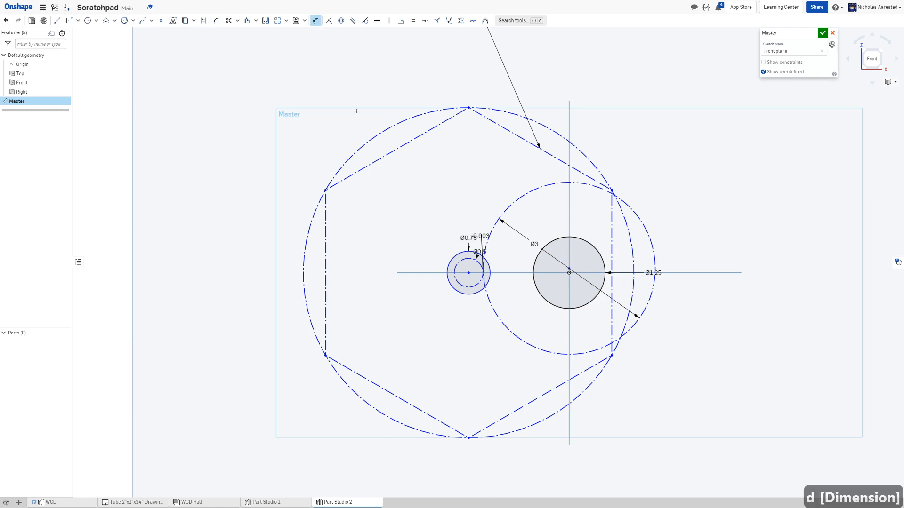
pyautogui.click(372, 137)
pyautogui.click(384, 174)
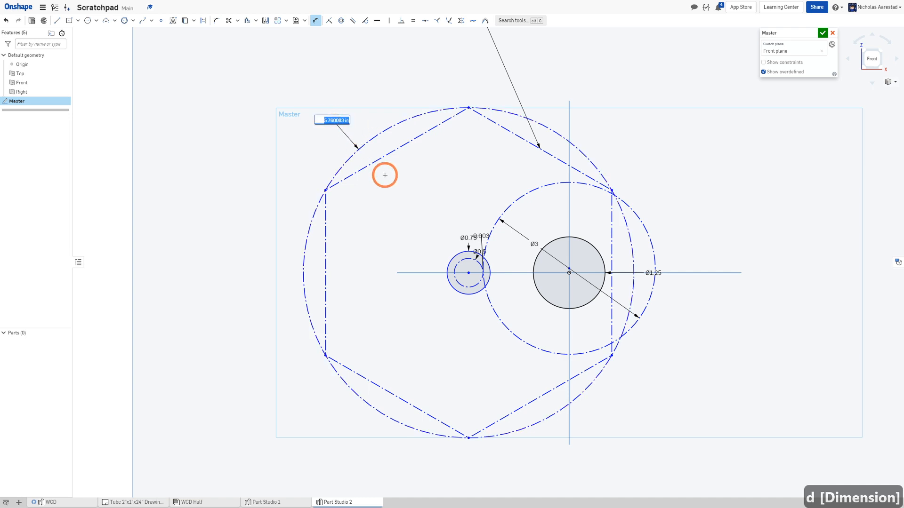
pyautogui.write('2')
pyautogui.press('Return')
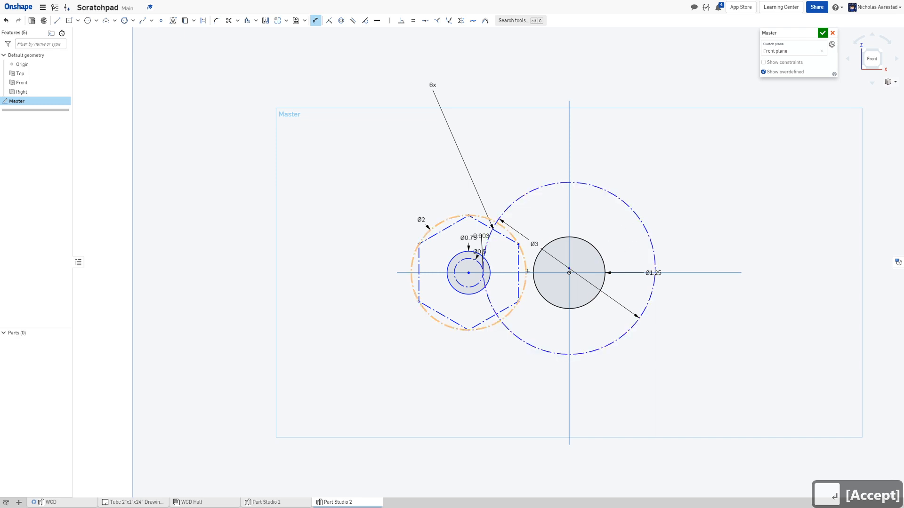
pyautogui.press('Escape')
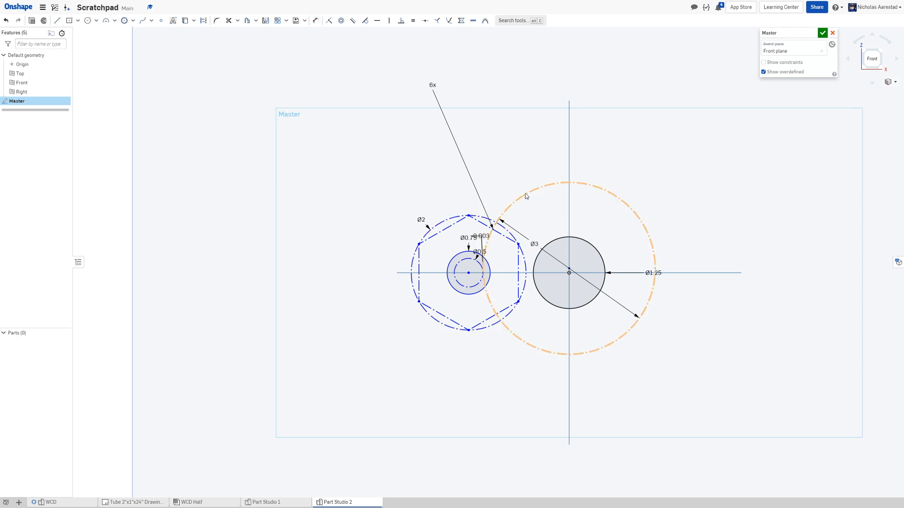
# Move the 3 diameter construction circle so that its center snaps onto the origin
pyautogui.moveTo(526, 196)
pyautogui.mouseDown()
pyautogui.moveTo(532, 130)
pyautogui.moveTo(532, 233)
pyautogui.moveTo(534, 161)
pyautogui.moveTo(532, 211)
pyautogui.moveTo(530, 177)
pyautogui.mouseUp()
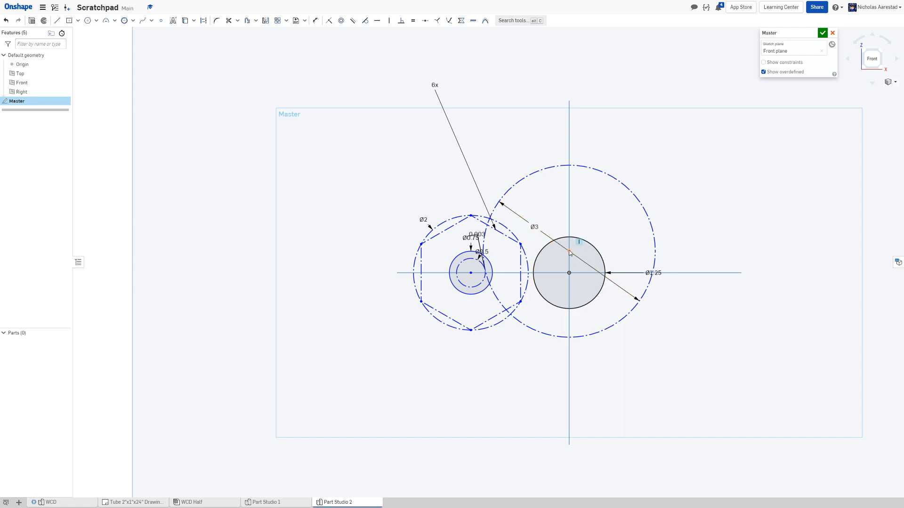
pyautogui.moveTo(569, 253); pyautogui.dragTo(569, 274)
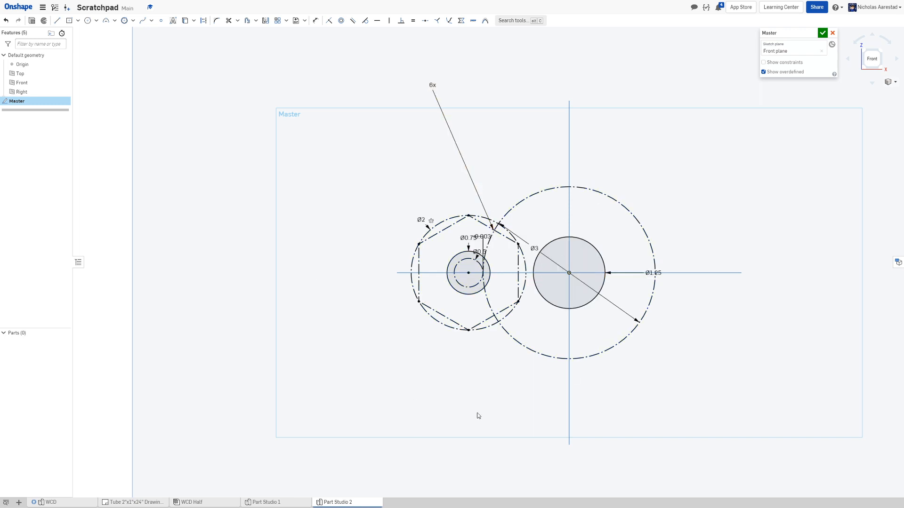
pyautogui.scroll(-3, 401, 199)
pyautogui.scroll(4, 380, 209)
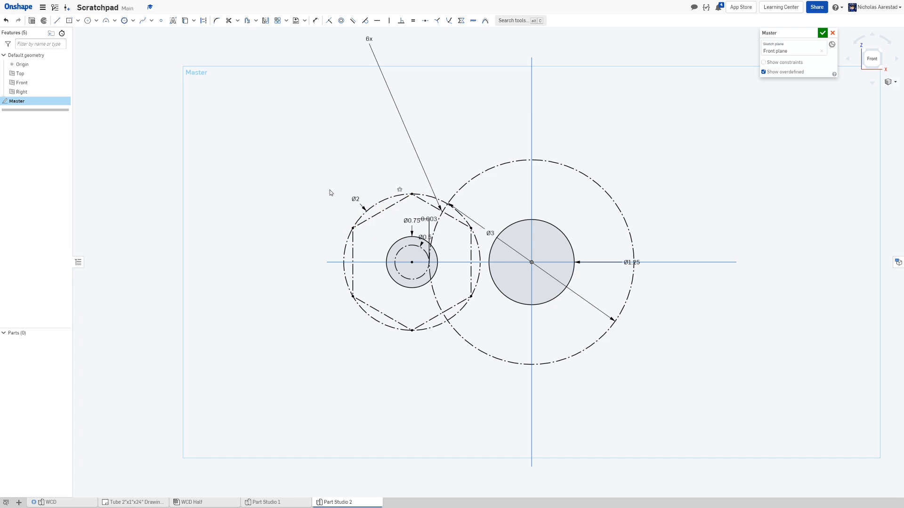
pyautogui.scroll(-2, 329, 190)
pyautogui.scroll(2, 325, 187)
pyautogui.scroll(-1, 318, 182)
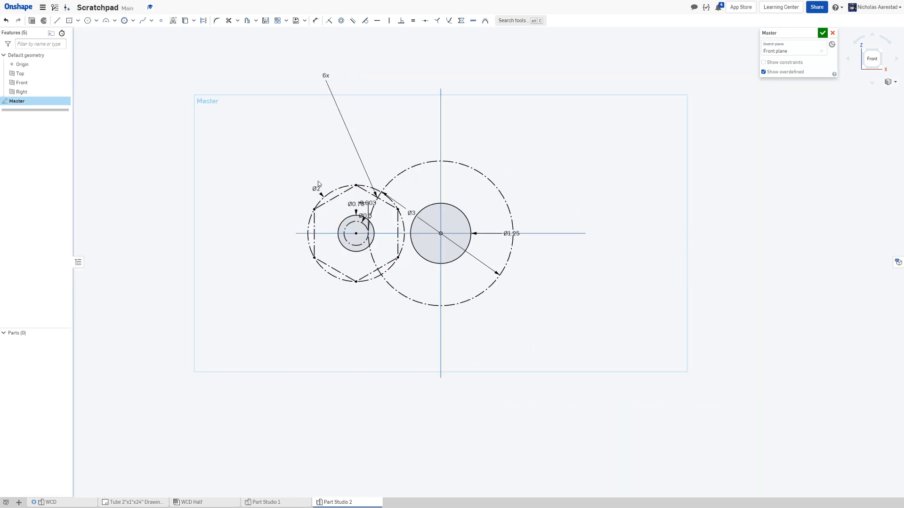
# Delete the coincident constraint tying the circles' shared center to the origin, and move the geometry upward off the origin
pyautogui.click(442, 234)
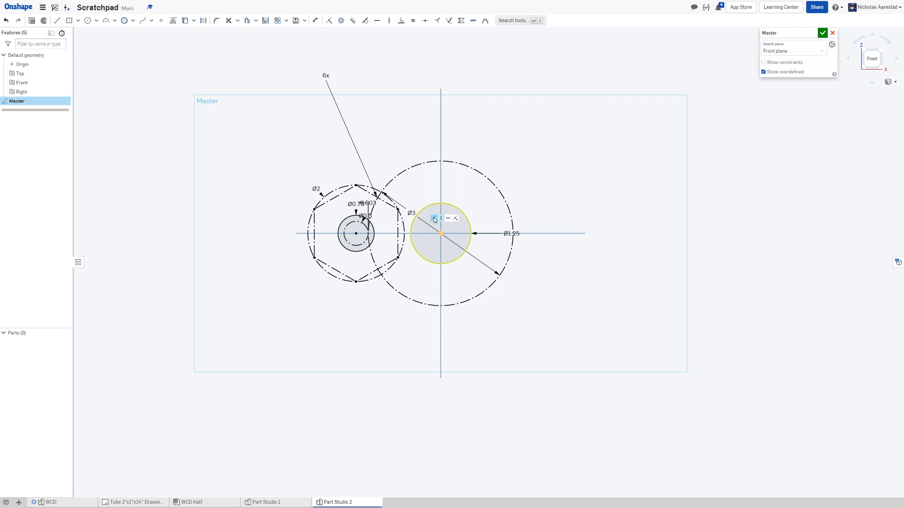
pyautogui.click(434, 219)
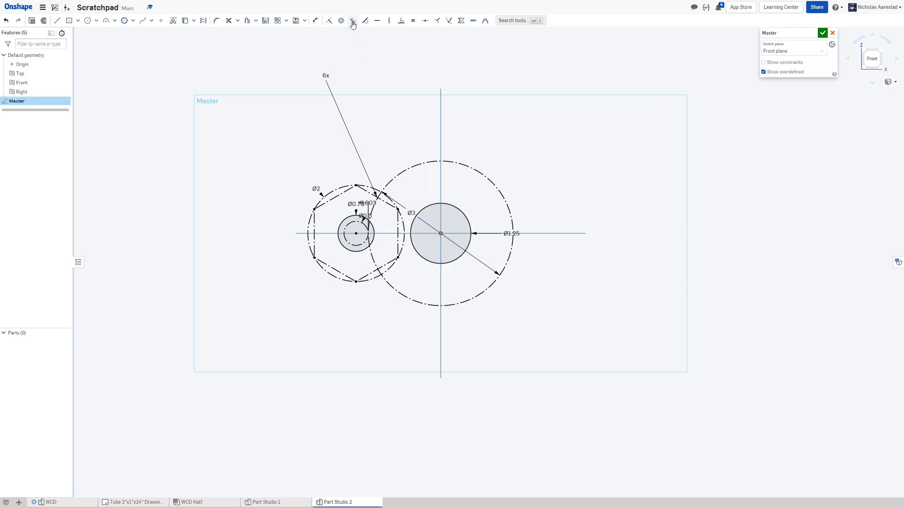
pyautogui.moveTo(441, 233)
pyautogui.click(405, 225)
pyautogui.press('Delete')
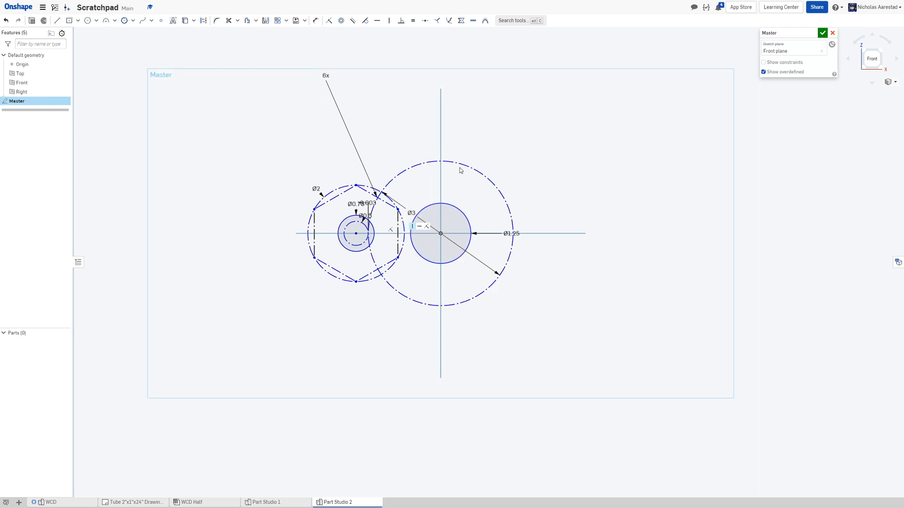
pyautogui.moveTo(452, 162)
pyautogui.mouseDown()
pyautogui.moveTo(451, 125)
pyautogui.moveTo(442, 158)
pyautogui.moveTo(502, 125)
pyautogui.moveTo(475, 147)
pyautogui.moveTo(464, 124)
pyautogui.mouseUp()
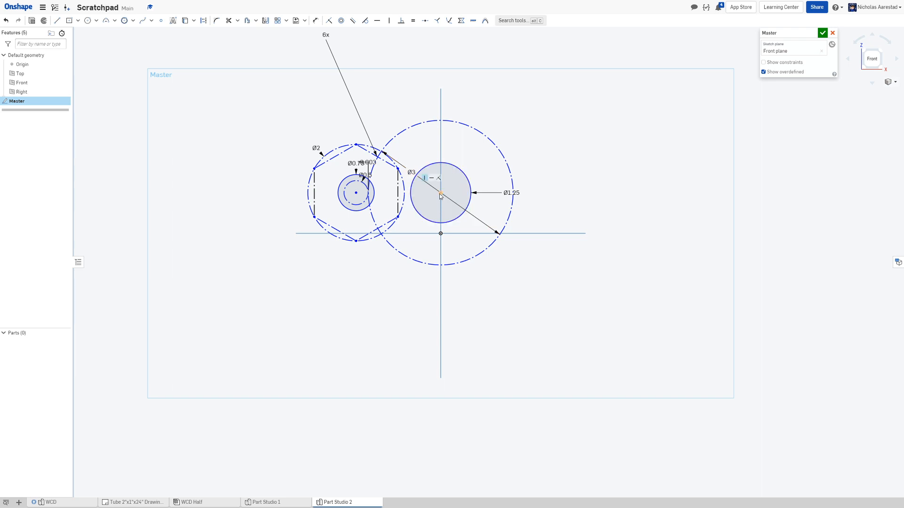
# Move the circles' shared center back down so it snaps onto the origin
pyautogui.moveTo(441, 194); pyautogui.dragTo(441, 234)
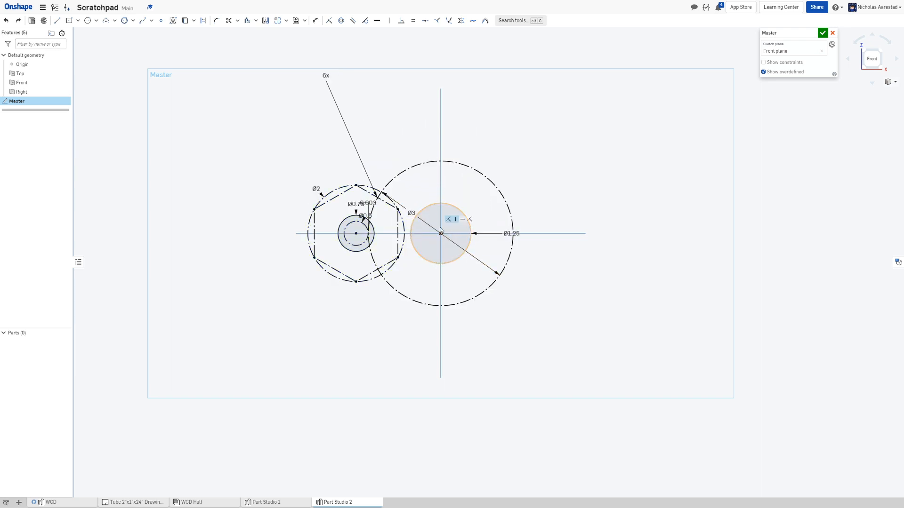
pyautogui.click(470, 219)
pyautogui.click(605, 284)
pyautogui.click(404, 242)
pyautogui.moveTo(440, 234)
pyautogui.click(545, 181)
# Look over the keyboard shortcuts reference, including the sketch tool shortcuts
pyautogui.hotkey('shift', '/')
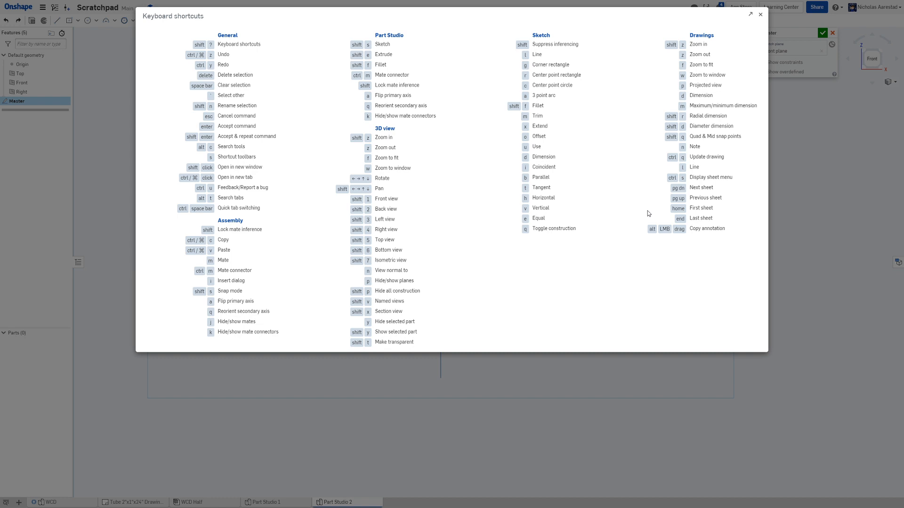
pyautogui.press('Escape')
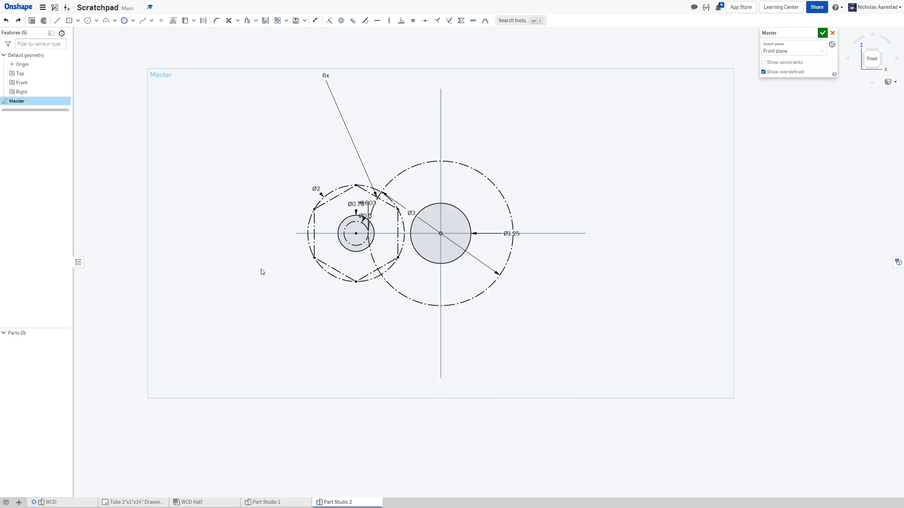
# Draw a construction circle about 0.65 in diameter outside the hexagon, level with the origin on the side opposite the central circle
pyautogui.click(356, 186)
pyautogui.click(88, 20)
pyautogui.click(283, 233)
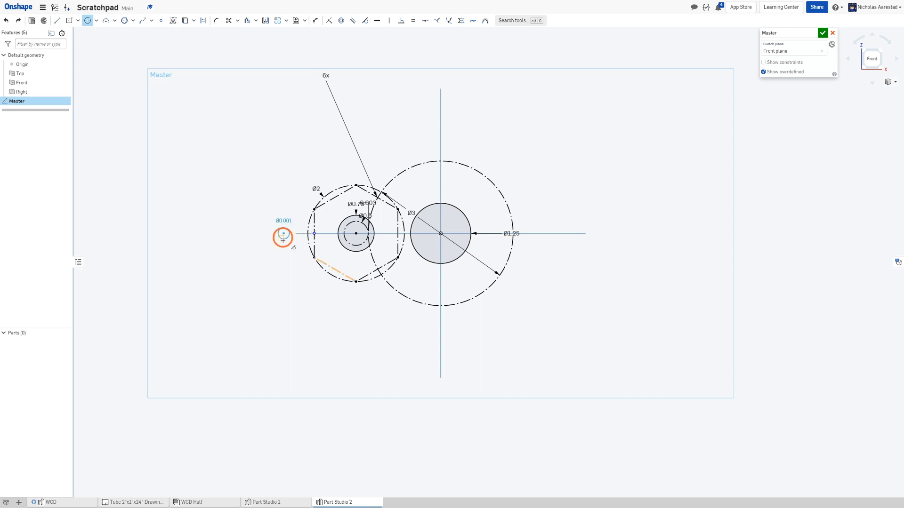
pyautogui.click(281, 250)
pyautogui.press('q')
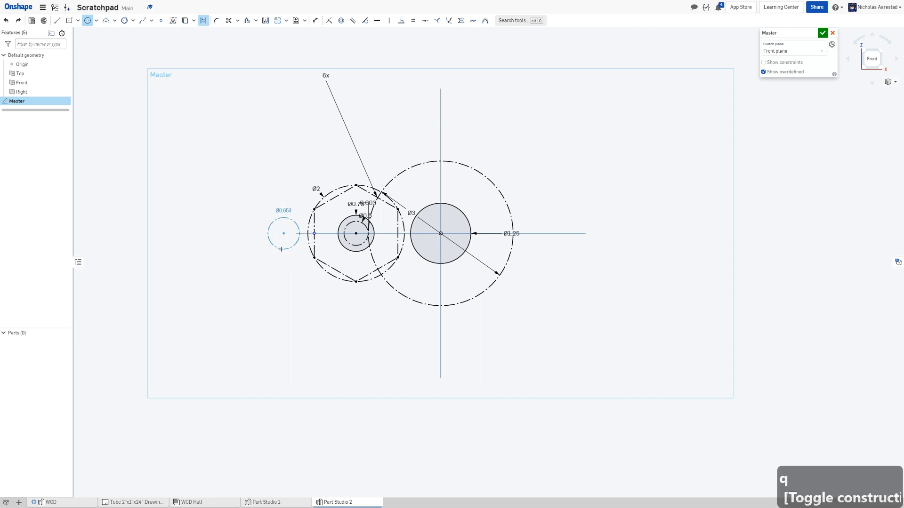
pyautogui.click(281, 249)
# Draw a construction circle centered on the hexagon with a diameter of 2.5
pyautogui.click(355, 234)
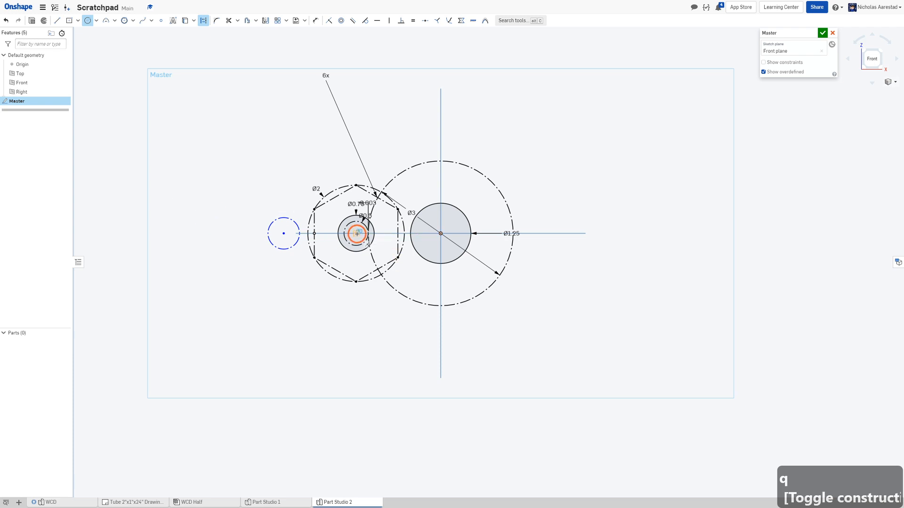
pyautogui.click(337, 177)
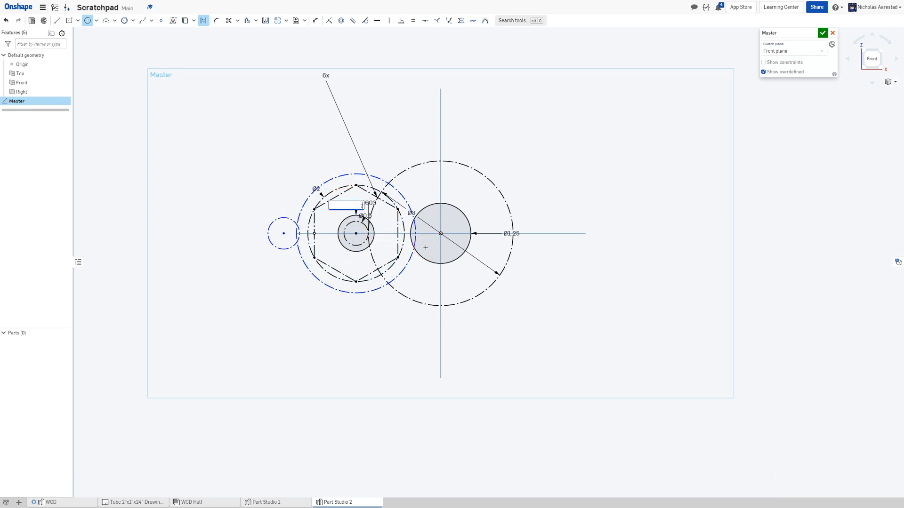
pyautogui.press('Return')
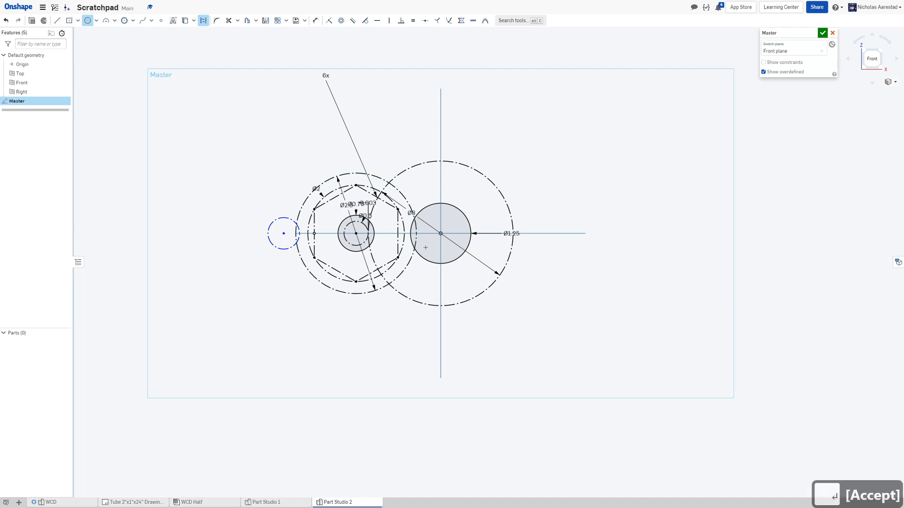
# Shrink the small construction circle beside the hexagon to about 0.33 in diameter, clear of the 2.5 diameter circle
pyautogui.scroll(3, 301, 226)
pyautogui.scroll(-3, 301, 226)
pyautogui.scroll(5, 299, 226)
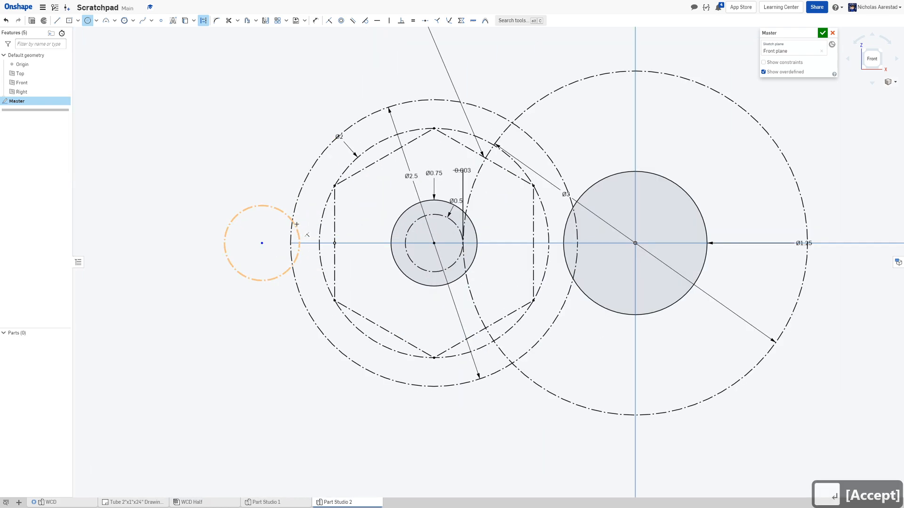
pyautogui.press('Escape')
pyautogui.moveTo(300, 243)
pyautogui.mouseDown()
pyautogui.moveTo(274, 238)
pyautogui.moveTo(282, 241)
pyautogui.mouseUp()
pyautogui.scroll(-3, 284, 233)
pyautogui.scroll(4, 285, 235)
pyautogui.scroll(-4, 277, 230)
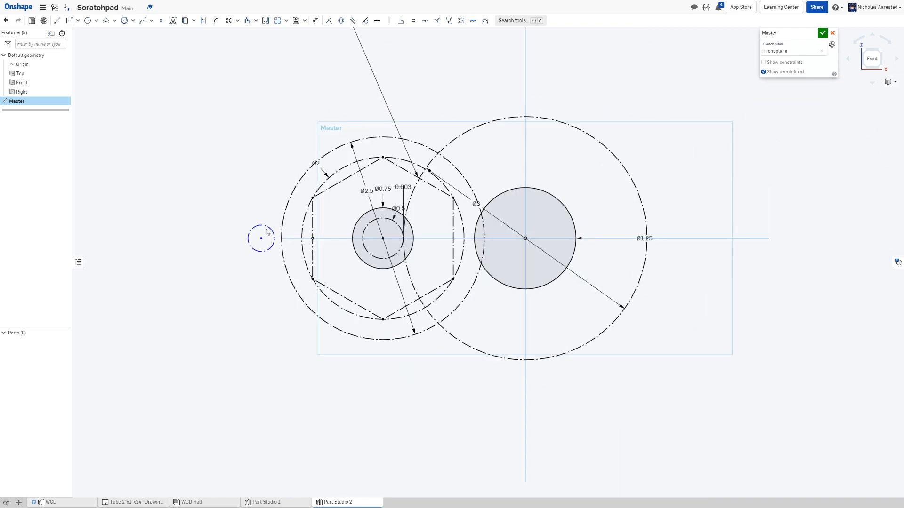
# Draw a construction circle about 6.5 in diameter, centered on the origin and passing through the small outer circle's center
pyautogui.click(87, 20)
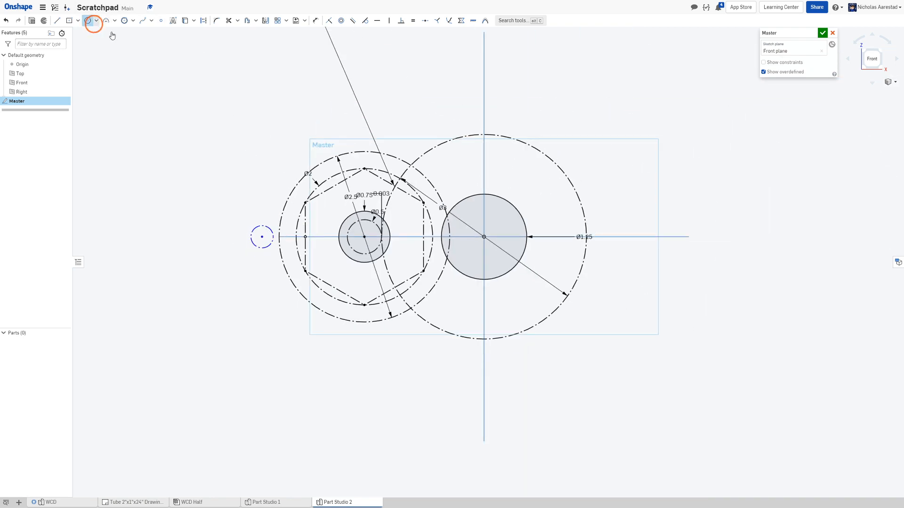
pyautogui.moveTo(483, 236); pyautogui.dragTo(272, 238)
pyautogui.press('q')
pyautogui.press('q')
pyautogui.press('q')
pyautogui.press('q')
pyautogui.press('q')
pyautogui.press('q')
pyautogui.press('q')
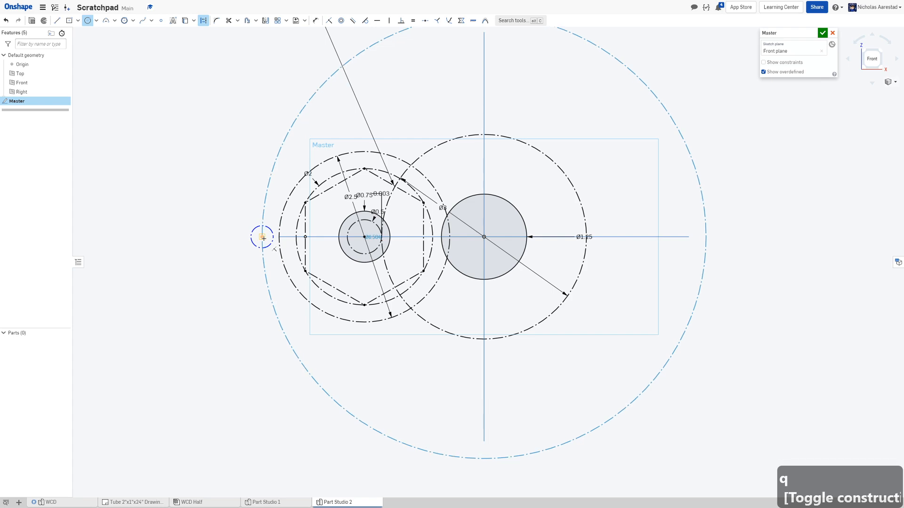
pyautogui.click(263, 237)
pyautogui.click(178, 341)
pyautogui.scroll(-3, 192, 312)
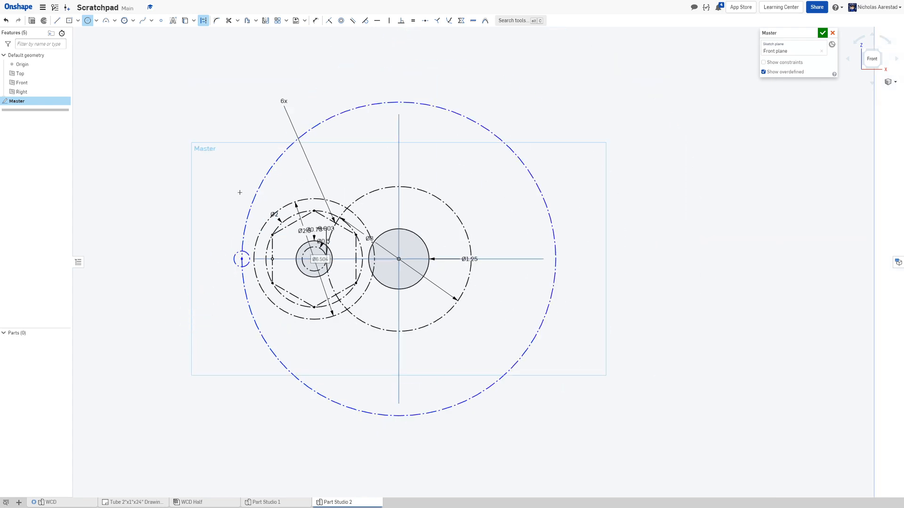
# Dimension the small outer construction circle's diameter and set it to 0.625 in
pyautogui.press('d')
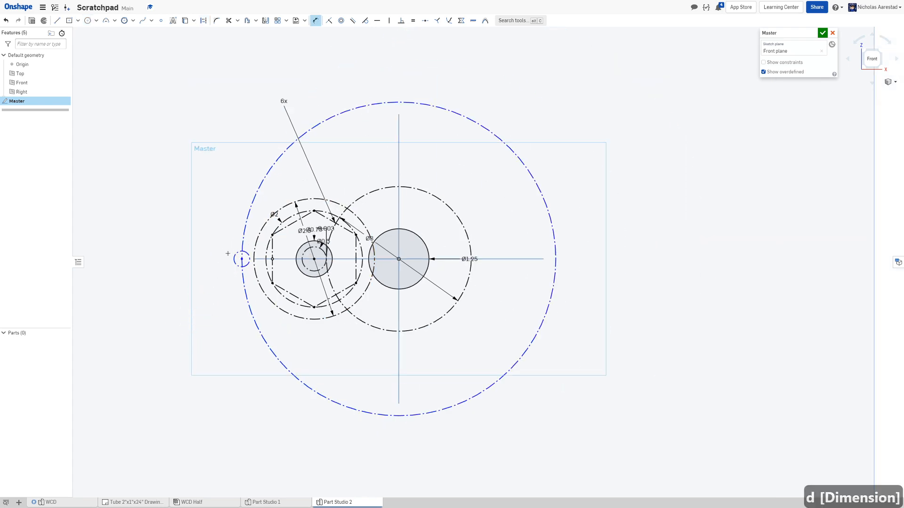
pyautogui.scroll(3, 228, 253)
pyautogui.press('d')
pyautogui.press('d')
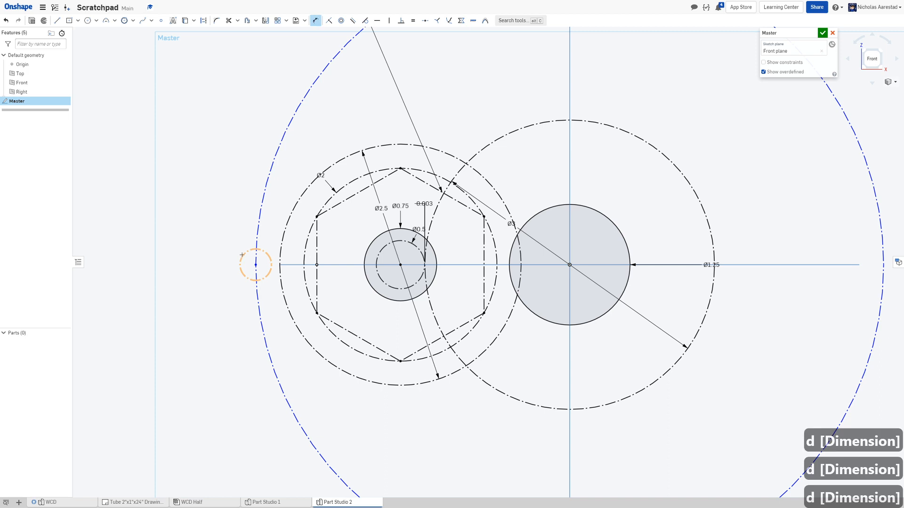
pyautogui.click(242, 255)
pyautogui.click(222, 251)
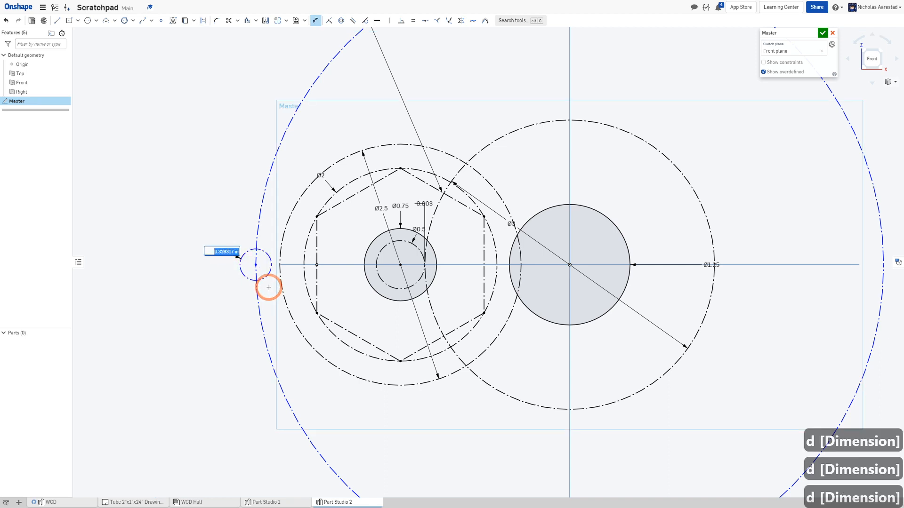
pyautogui.write('1')
pyautogui.press('Return')
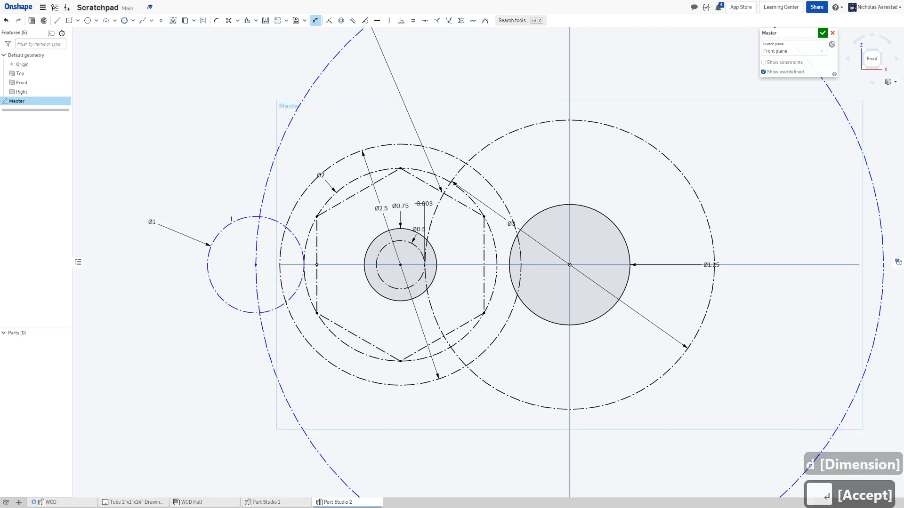
pyautogui.doubleClick(152, 221)
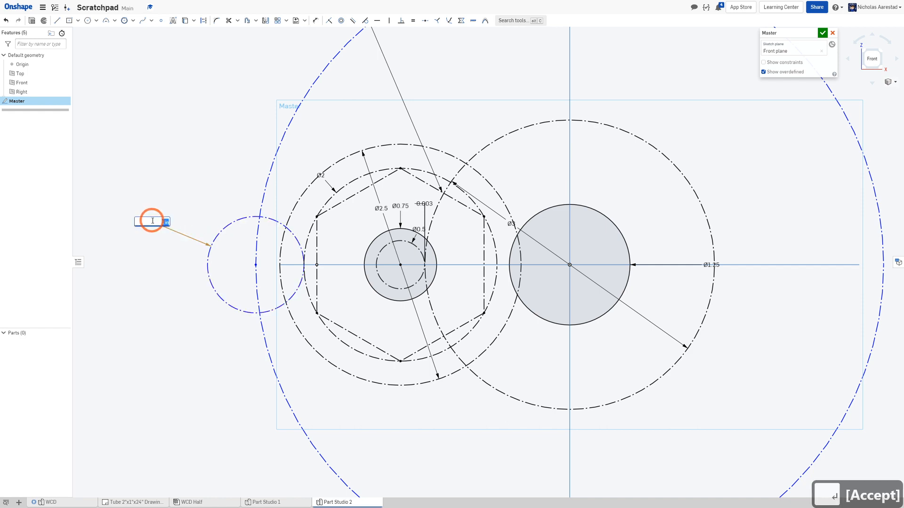
pyautogui.write('.625')
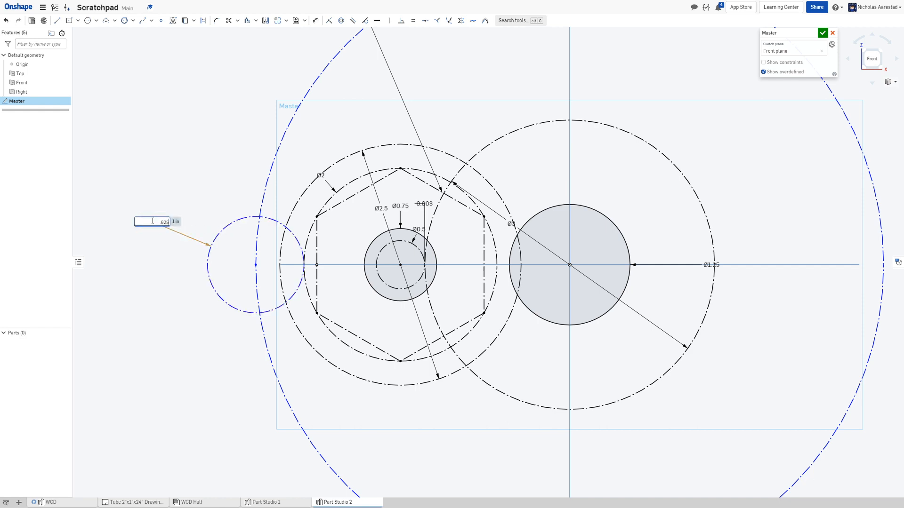
pyautogui.press('Return')
# Dimension the large construction circle centered on the origin to a diameter of 7
pyautogui.press('f')
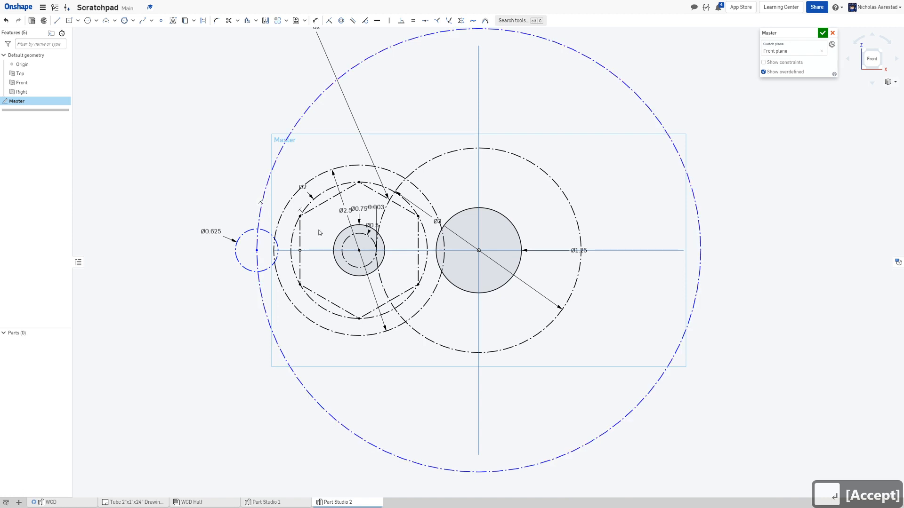
pyautogui.scroll(-3, 320, 232)
pyautogui.press('d')
pyautogui.press('d')
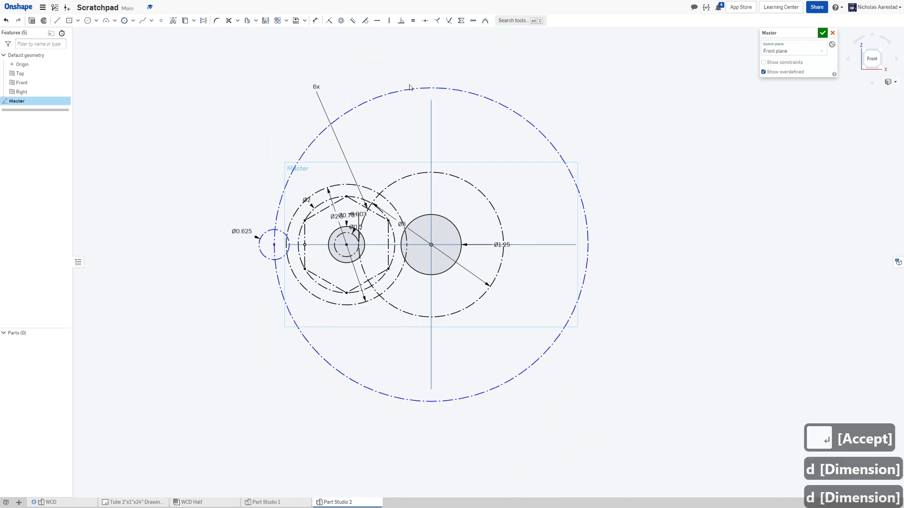
pyautogui.press('d')
pyautogui.click(409, 87)
pyautogui.click(460, 127)
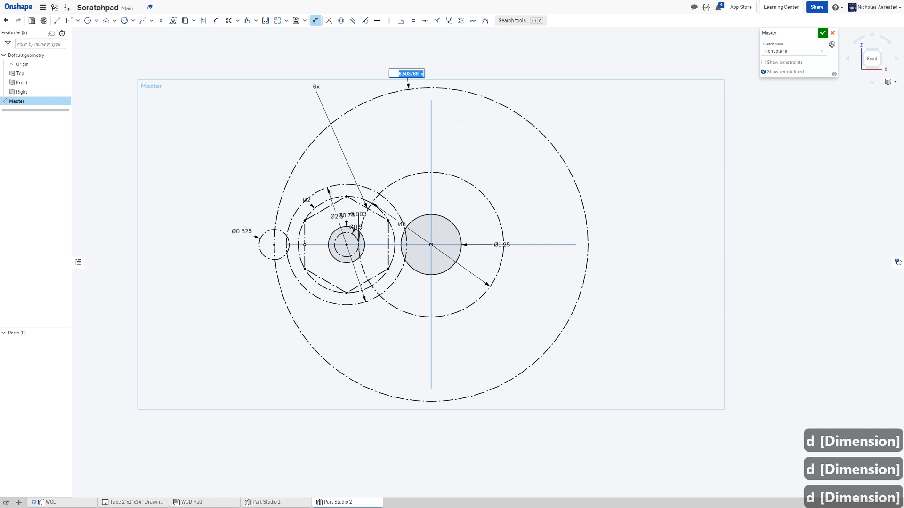
pyautogui.write('7')
pyautogui.press('Return')
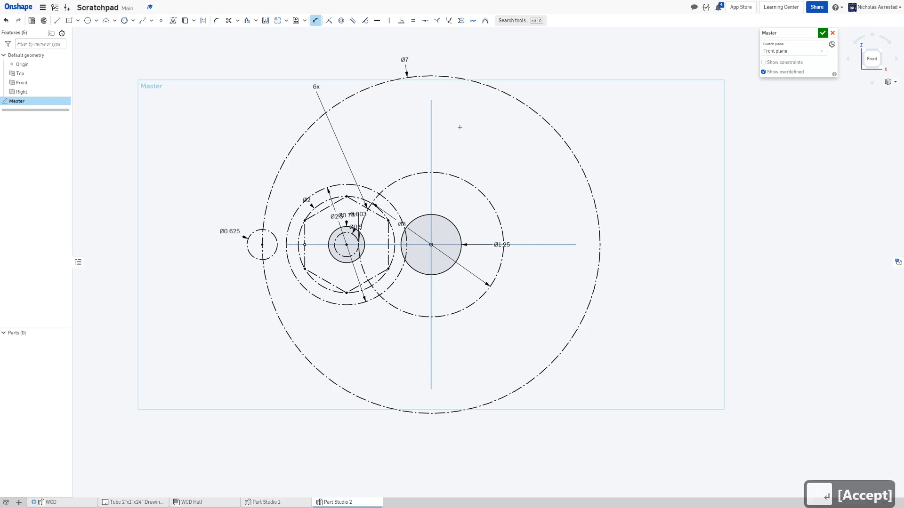
pyautogui.press('f')
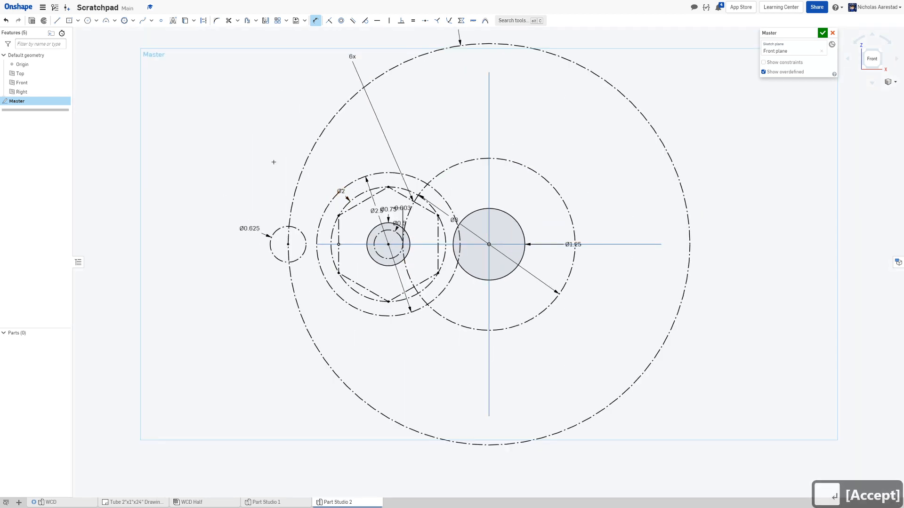
pyautogui.scroll(-2, 273, 162)
pyautogui.scroll(3, 330, 242)
pyautogui.scroll(-1, 331, 237)
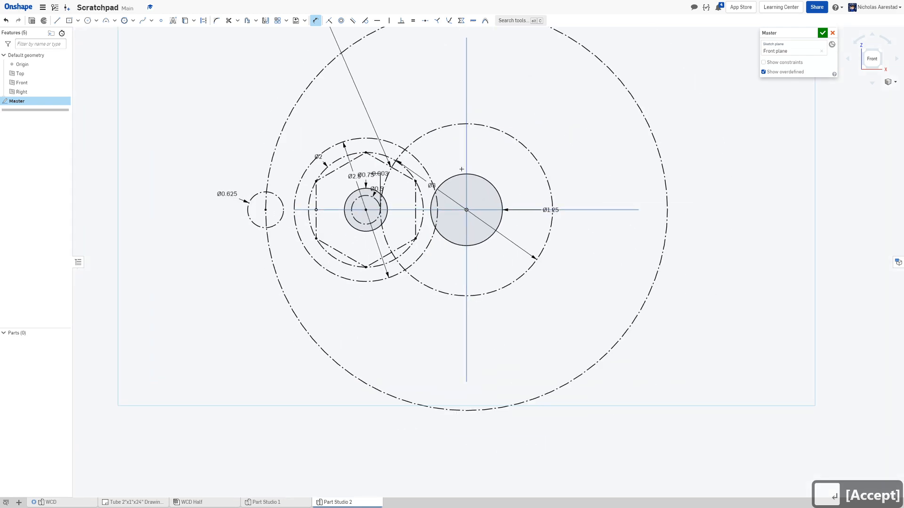
pyautogui.scroll(-1, 461, 169)
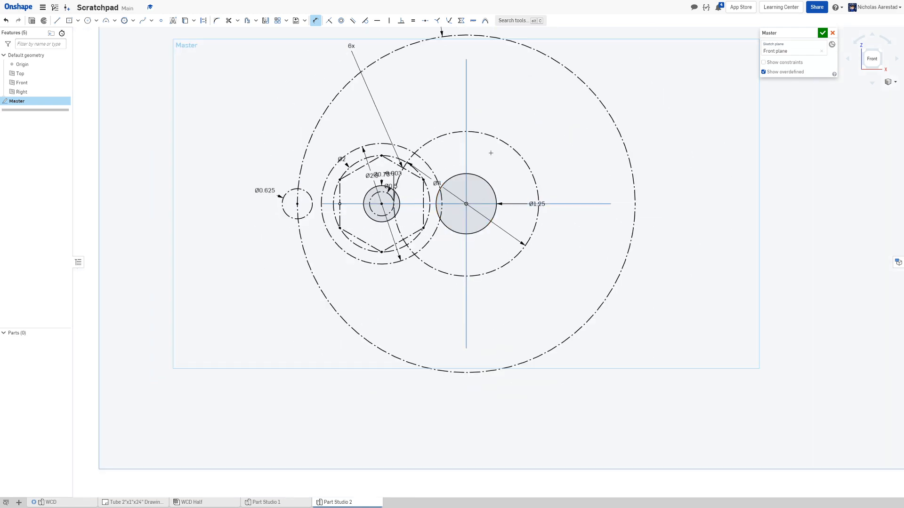
pyautogui.scroll(-1, 491, 153)
pyautogui.scroll(1, 449, 150)
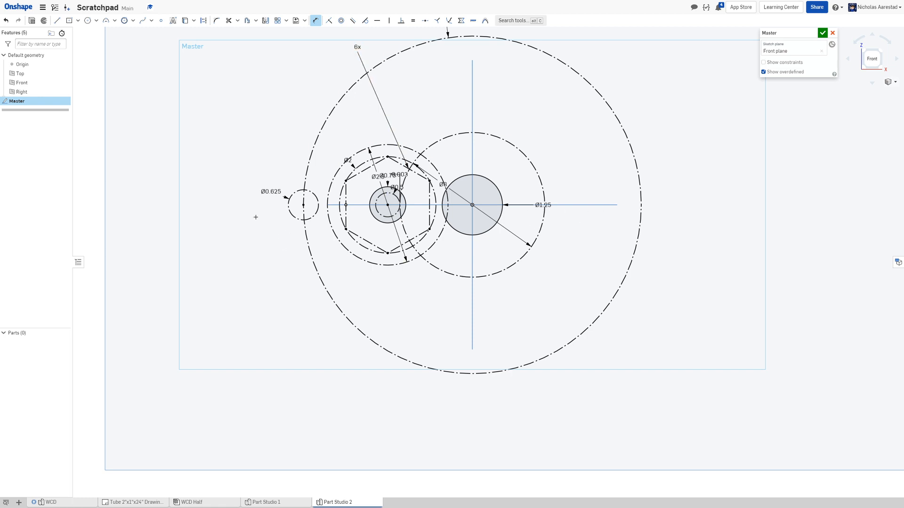
pyautogui.scroll(-1, 422, 163)
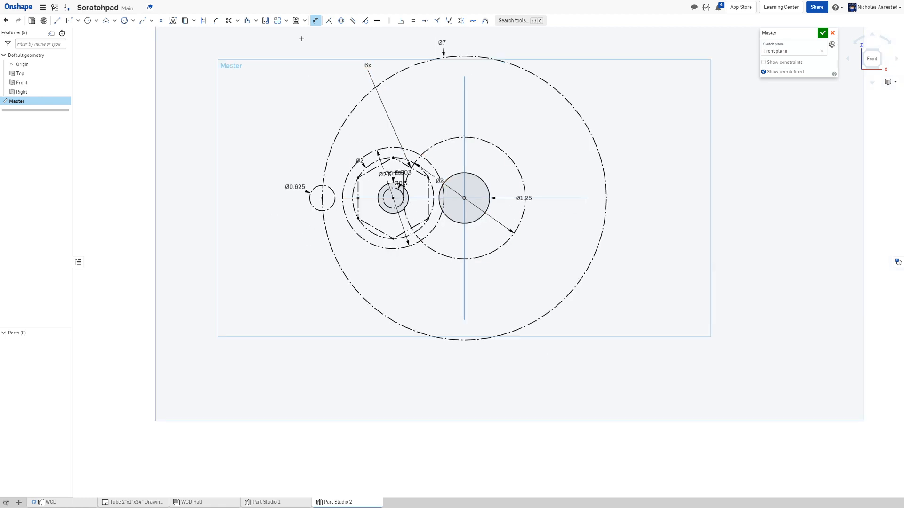
# Mirror the hexagon, its concentric circles and the 0.625 diameter circle across the vertical line through the origin
pyautogui.click(265, 22)
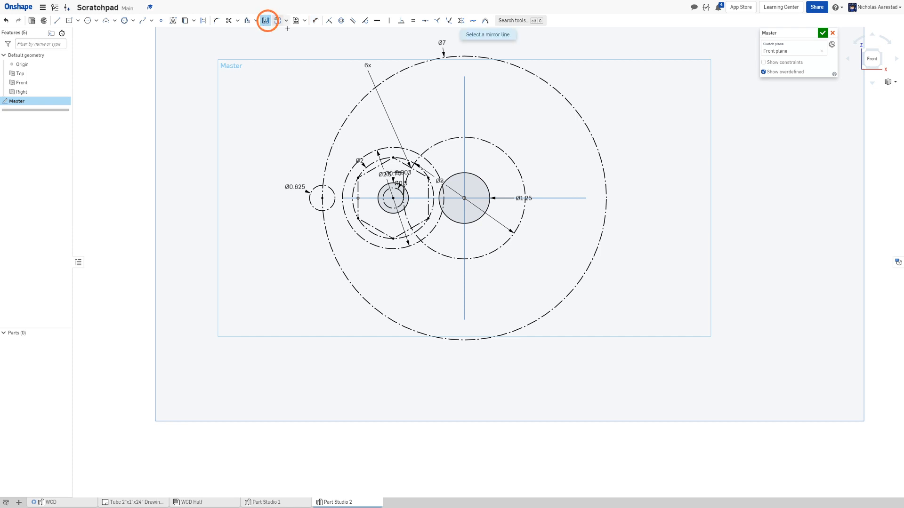
pyautogui.click(464, 85)
pyautogui.moveTo(268, 95); pyautogui.dragTo(448, 284)
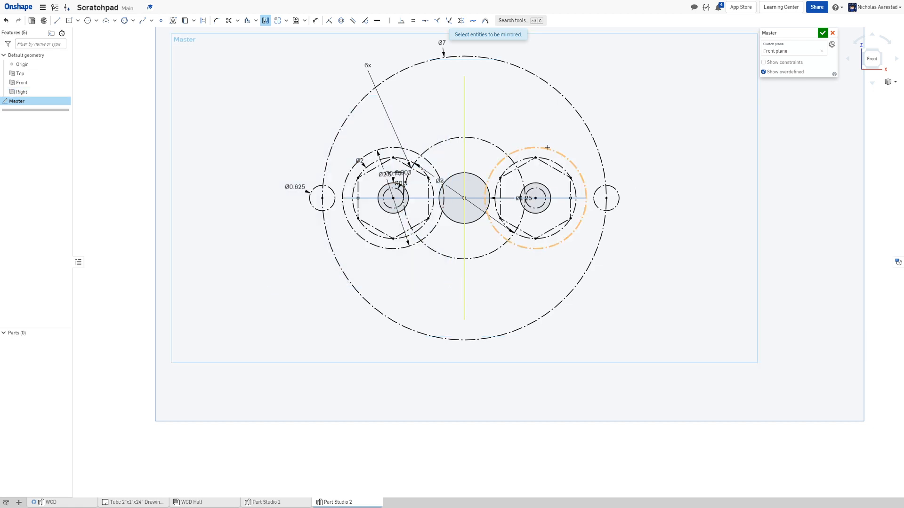
pyautogui.scroll(3, 670, 202)
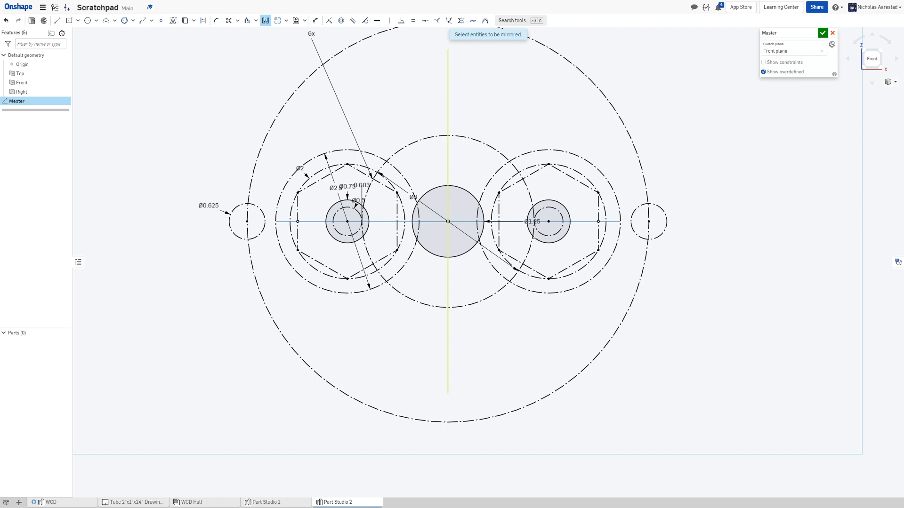
pyautogui.press('Escape')
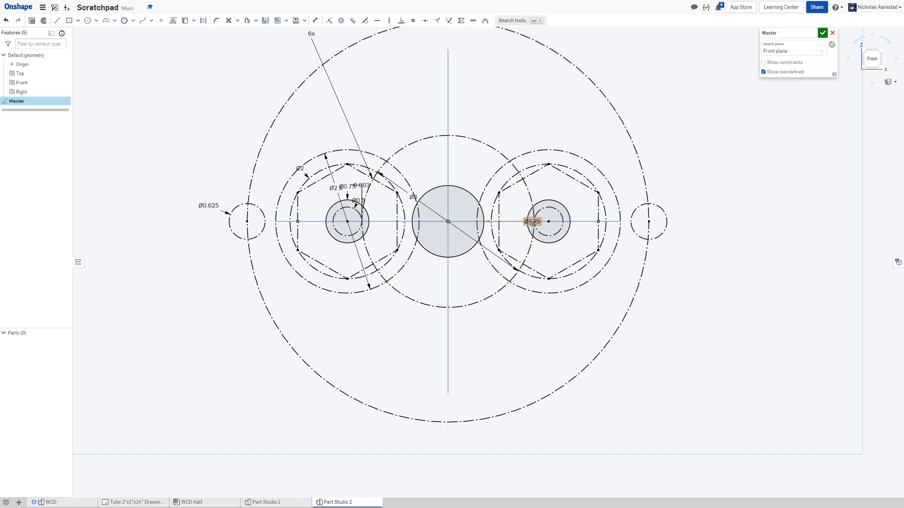
# Reposition the center circle's 1.25 diameter dimension just above the circle
pyautogui.moveTo(532, 223); pyautogui.dragTo(462, 163)
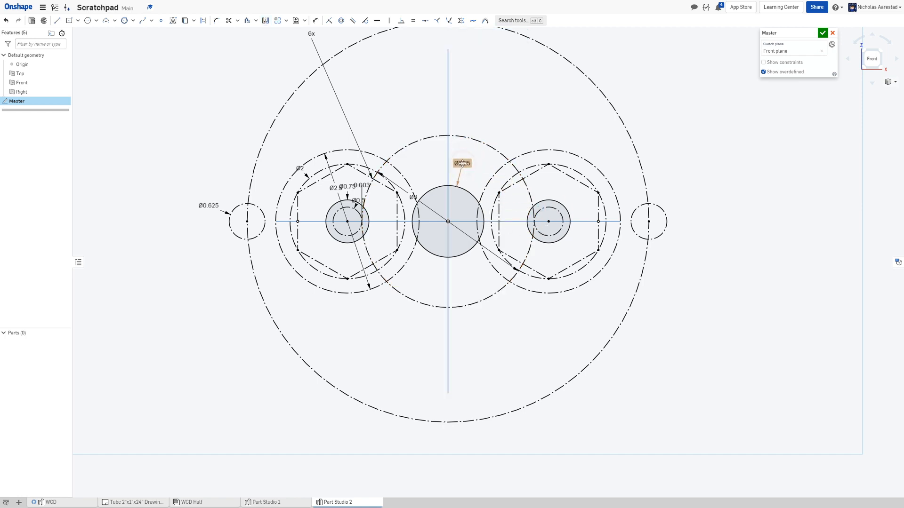
# Try a diameter of 0.6 in for the innermost construction circle inside the left hexagon
pyautogui.doubleClick(358, 201)
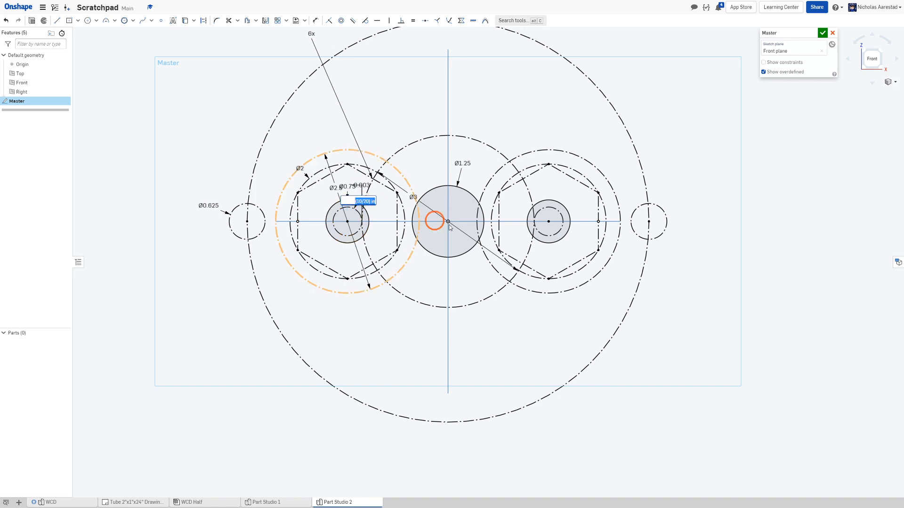
pyautogui.press('Left')
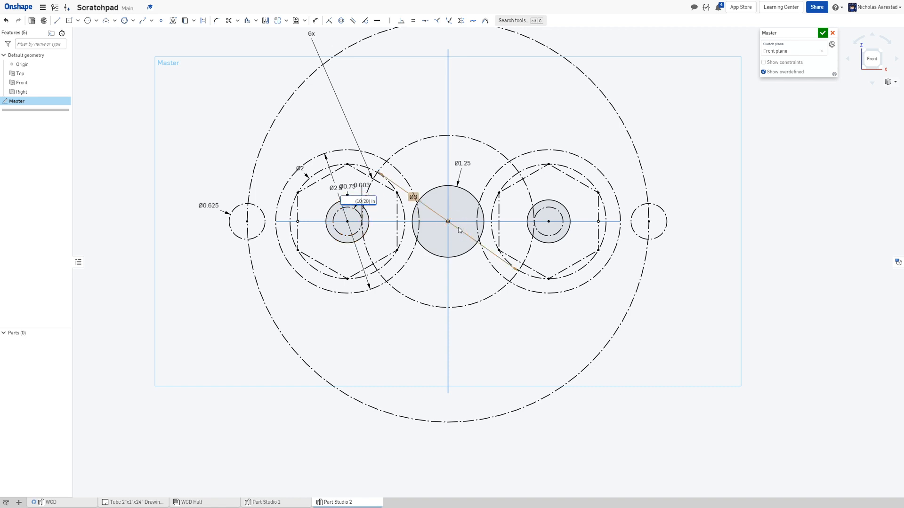
pyautogui.press('Return')
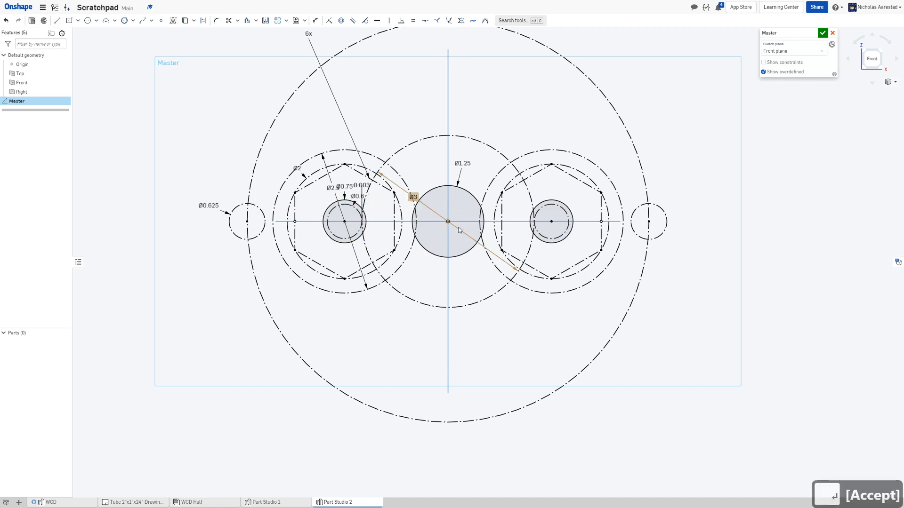
# Restore the left hexagon's innermost construction circle to a diameter of (10/20) in
pyautogui.doubleClick(357, 196)
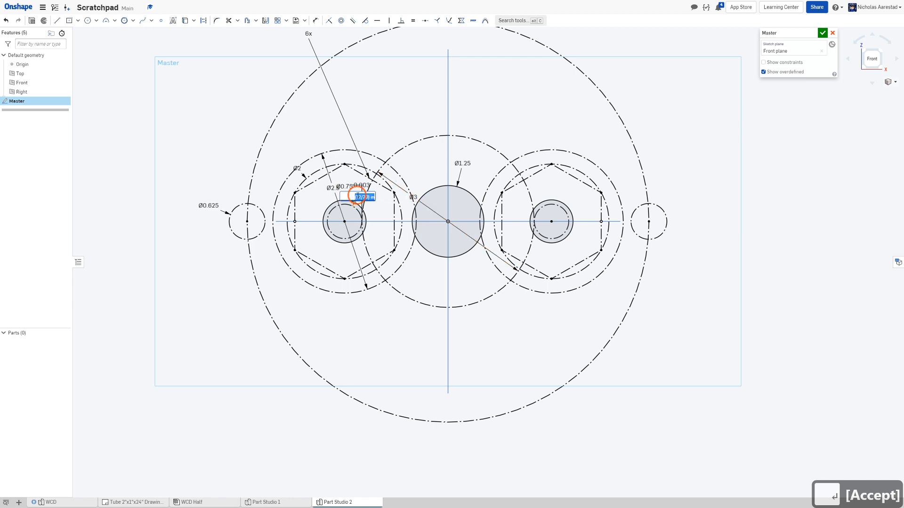
pyautogui.click(382, 214)
pyautogui.hotkey('shift', 'Right')
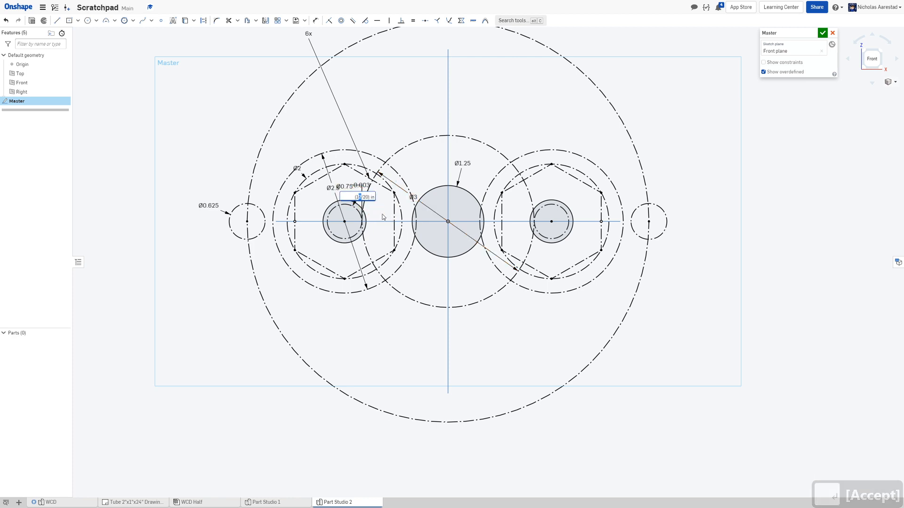
pyautogui.write('0')
pyautogui.press('Return')
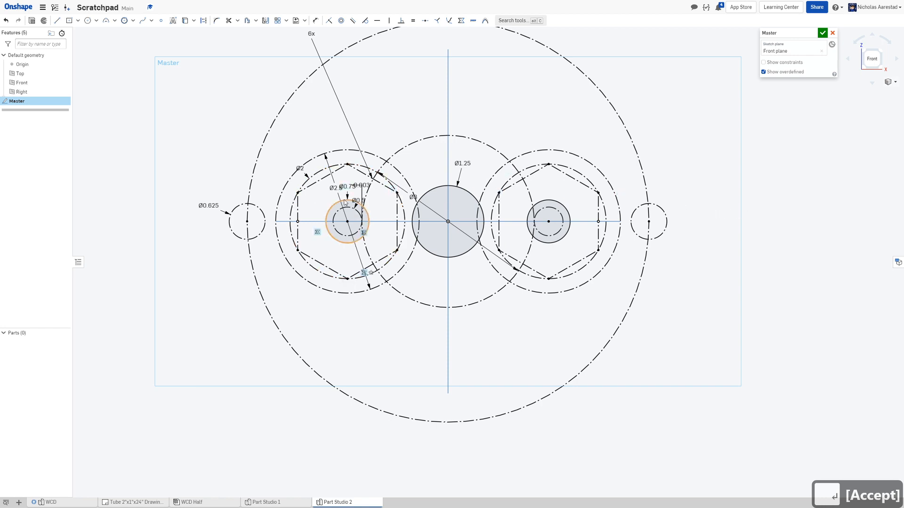
# Draw a construction circle centered on the origin with a diameter of 1.875 in
pyautogui.scroll(-3, 346, 203)
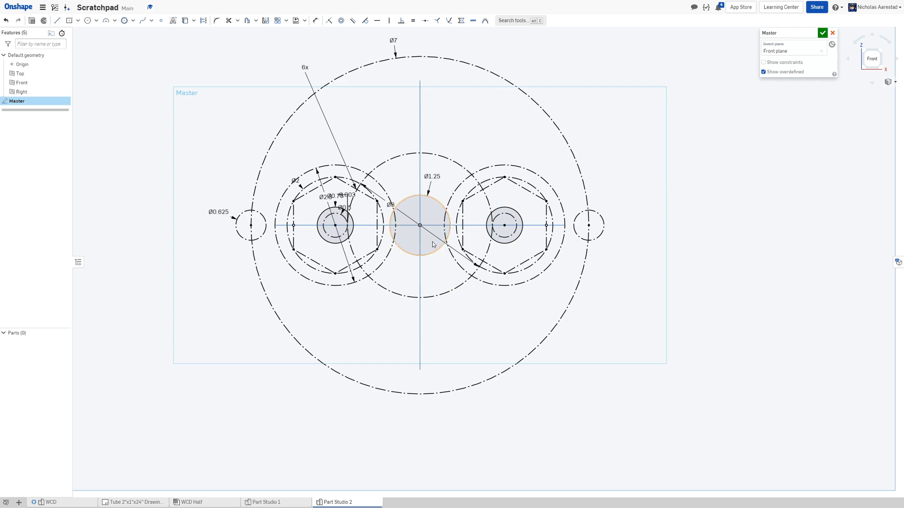
pyautogui.scroll(3, 433, 242)
pyautogui.scroll(-3, 348, 220)
pyautogui.scroll(2, 317, 103)
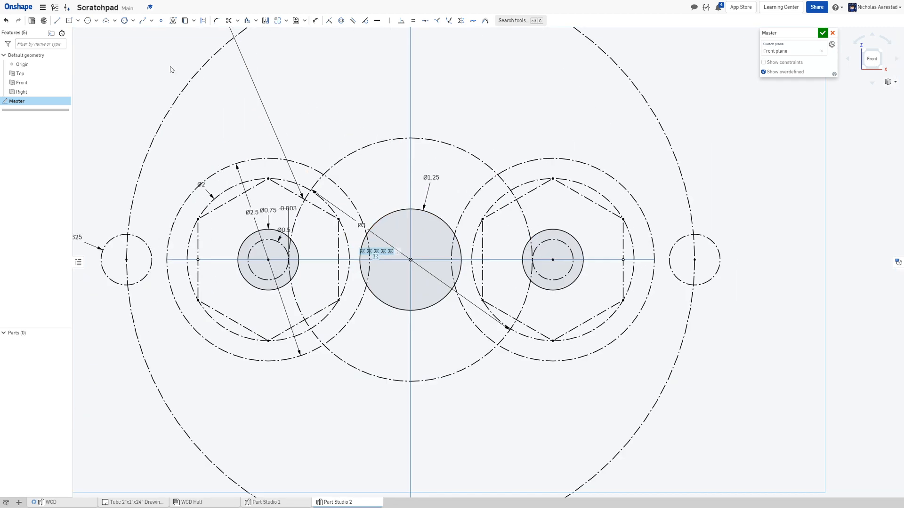
pyautogui.click(89, 22)
pyautogui.press('q')
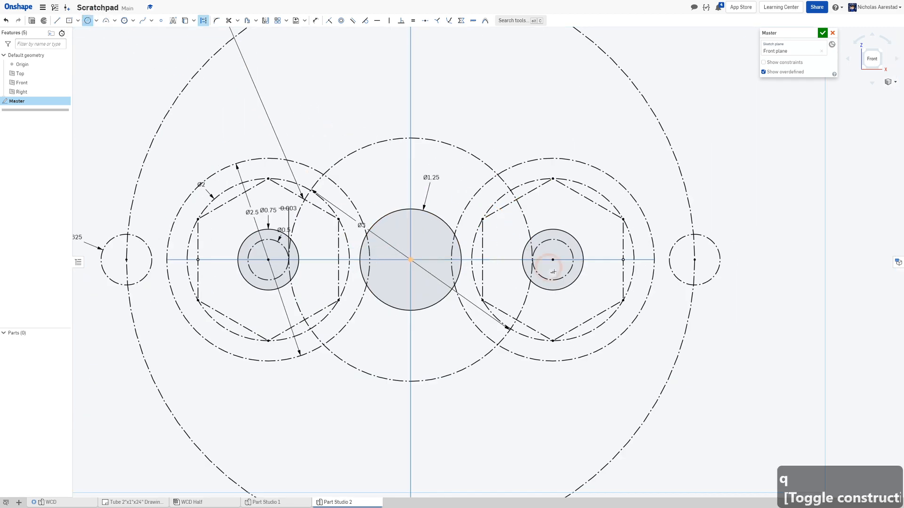
pyautogui.click(411, 260)
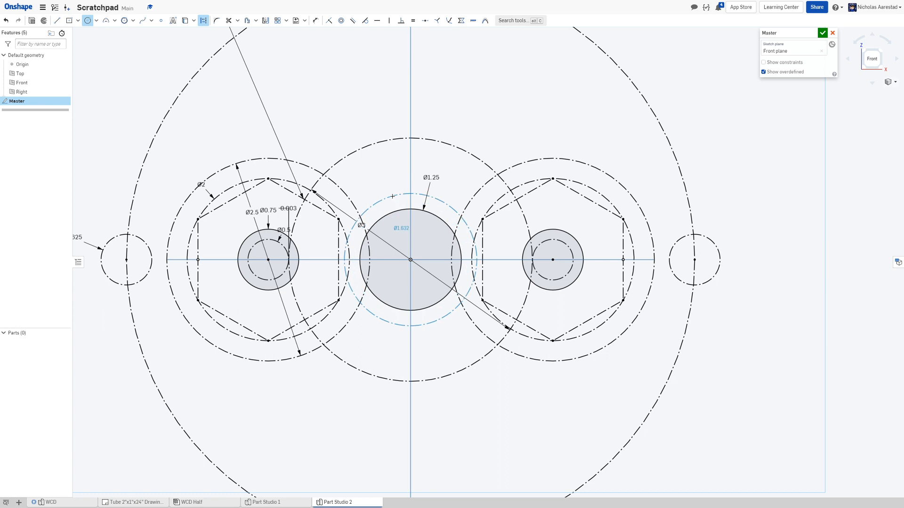
pyautogui.click(390, 197)
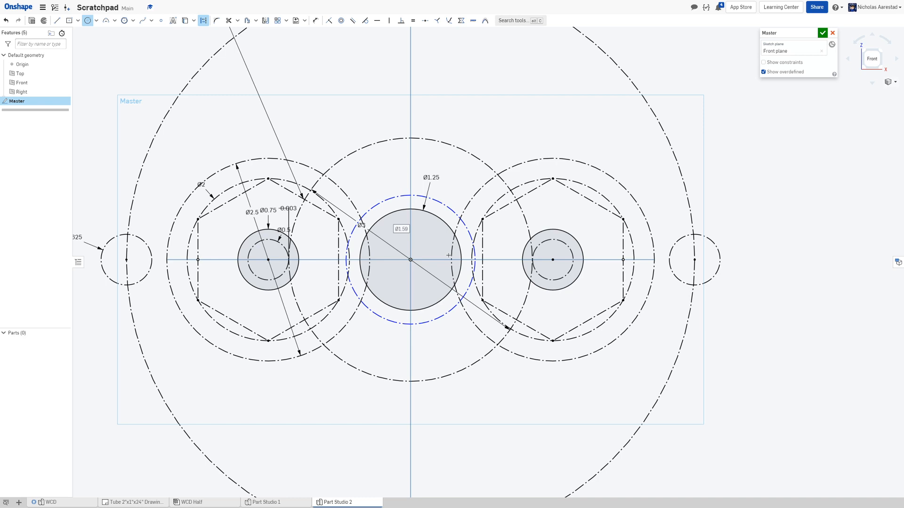
pyautogui.write('1.875')
pyautogui.press('Return')
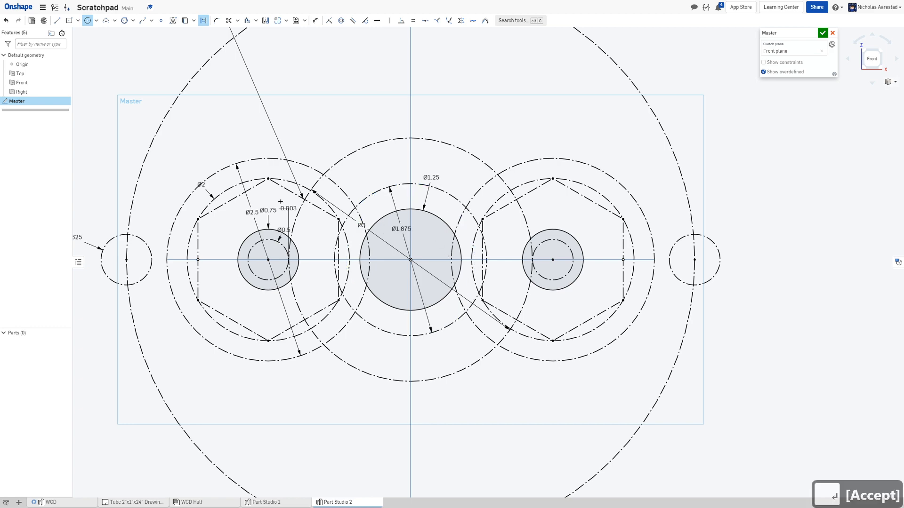
# Place a sketch point where the left side of the 1.875 diameter circle crosses the horizontal axis
pyautogui.click(161, 20)
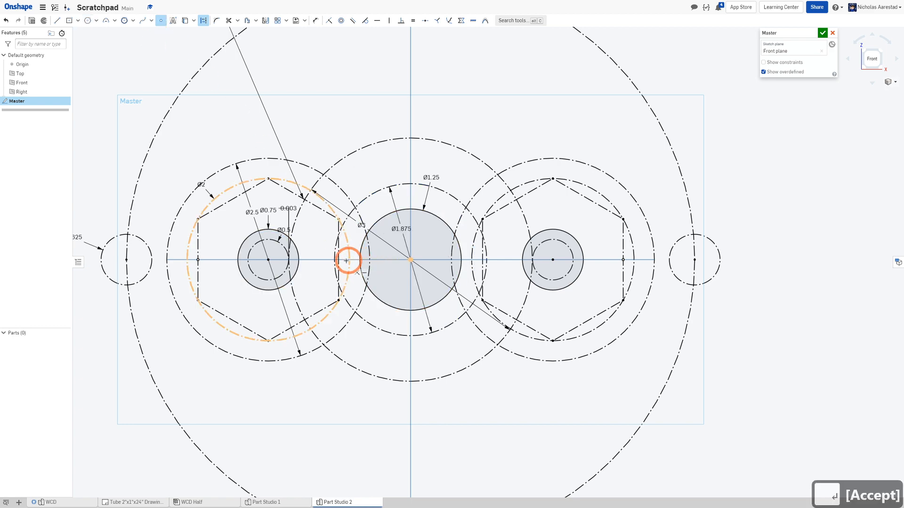
pyautogui.scroll(5, 329, 257)
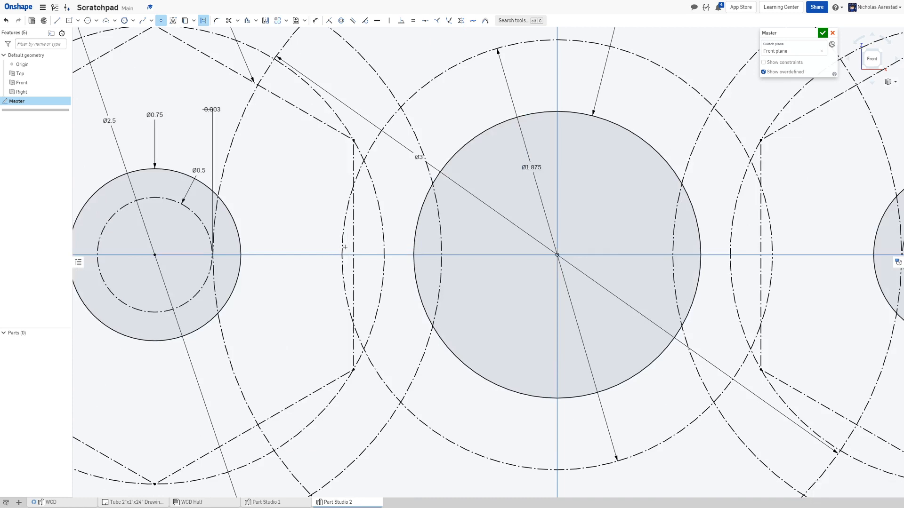
pyautogui.scroll(-3, 328, 217)
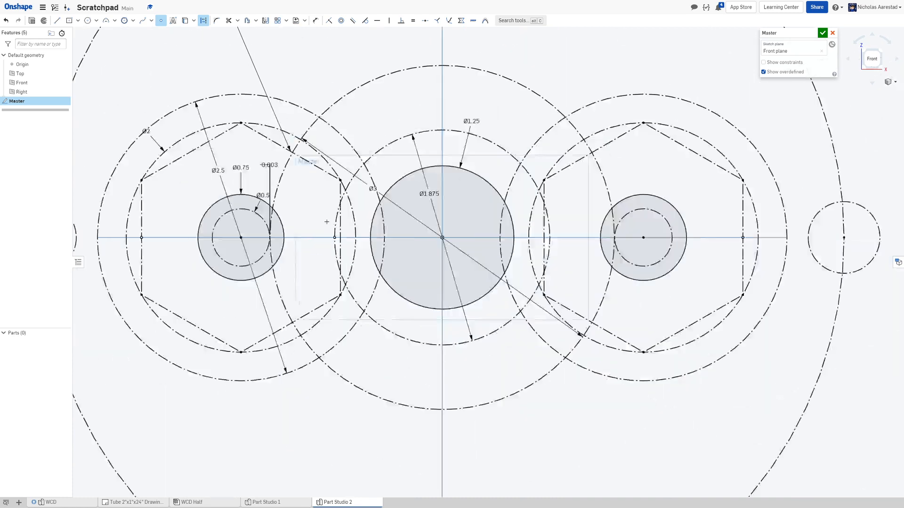
# Mirror the new sketch point across the vertical line through the origin
pyautogui.click(267, 20)
pyautogui.click(434, 54)
pyautogui.click(442, 44)
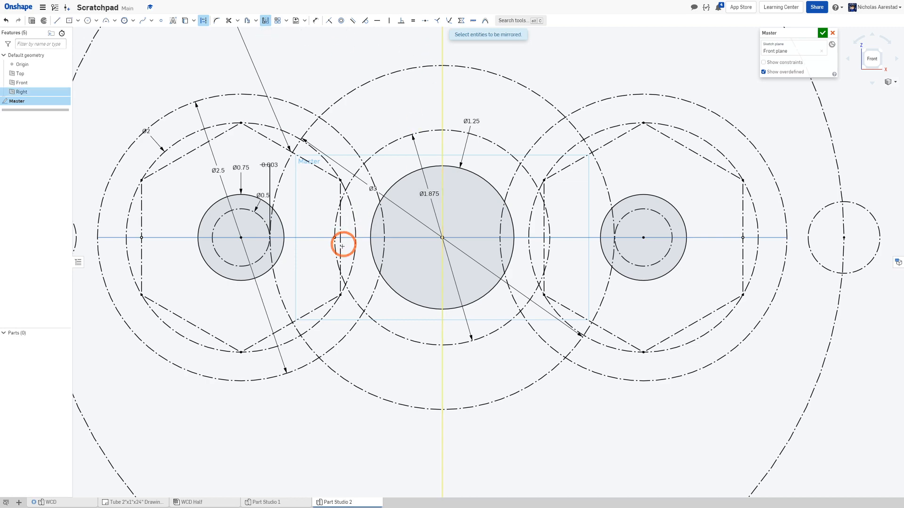
pyautogui.scroll(-2, 437, 181)
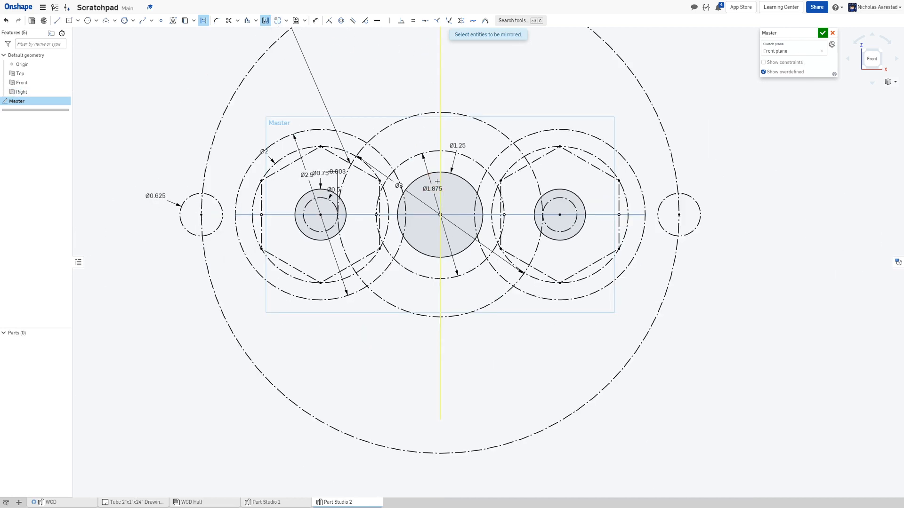
# Finish the Master sketch and keep its geometry
pyautogui.scroll(1, 401, 221)
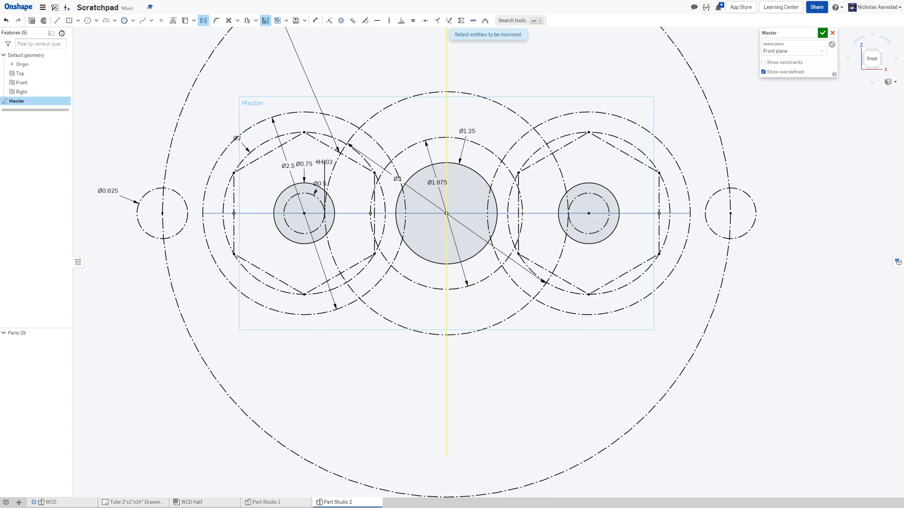
pyautogui.scroll(-3, 371, 221)
pyautogui.scroll(3, 365, 211)
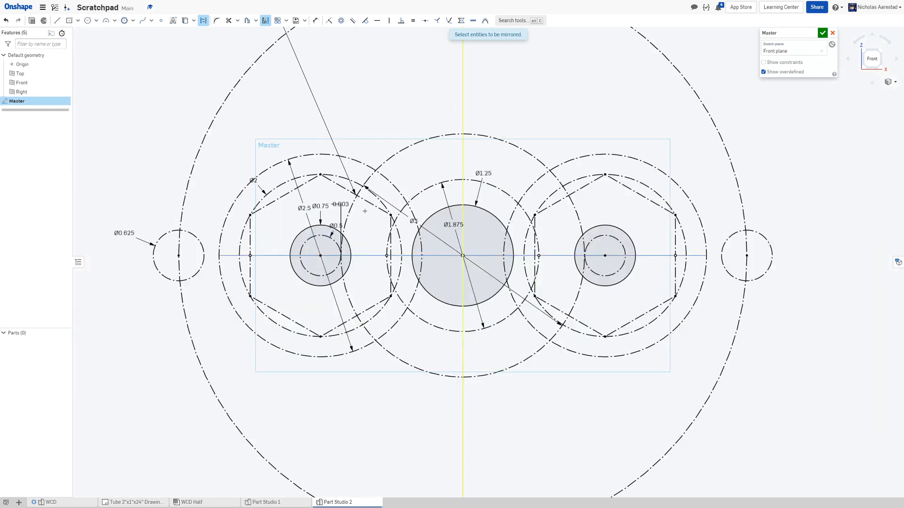
pyautogui.scroll(-2, 365, 212)
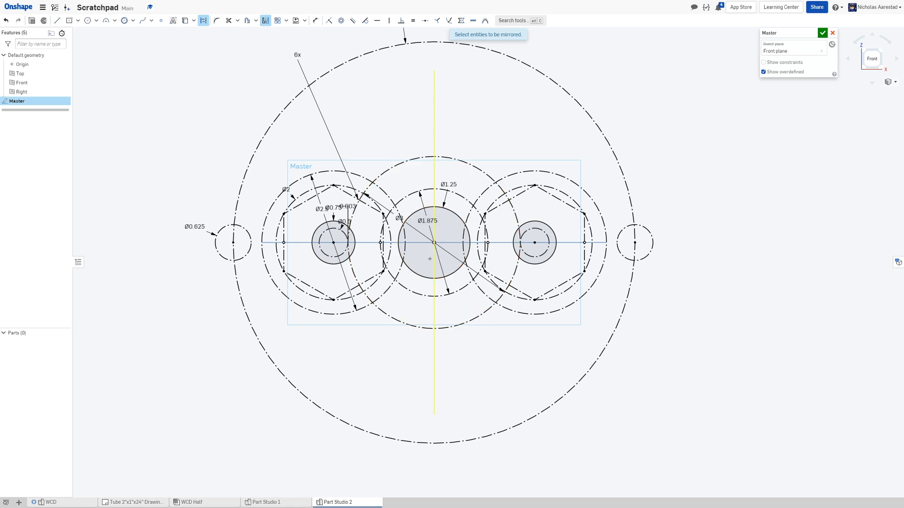
pyautogui.scroll(-3, 430, 258)
pyautogui.scroll(3, 434, 182)
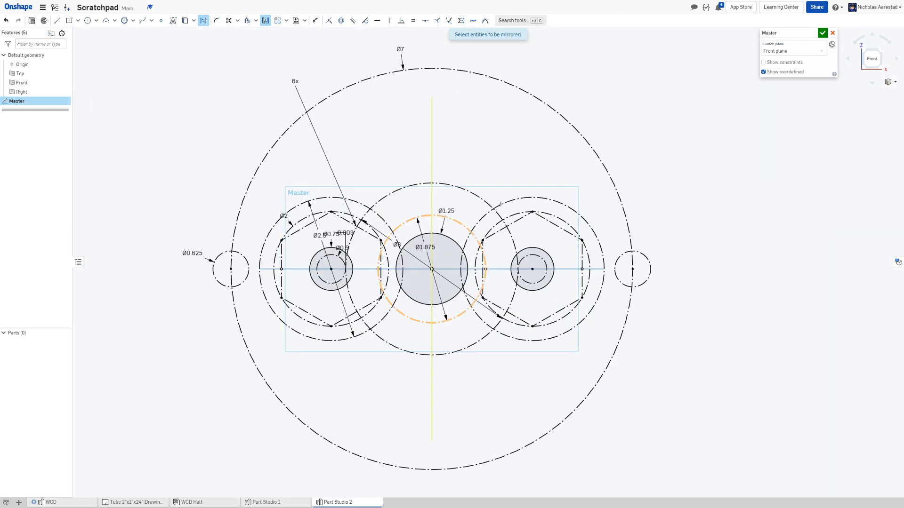
pyautogui.click(823, 32)
# Start a new sketch on the Front plane
pyautogui.scroll(-3, 481, 120)
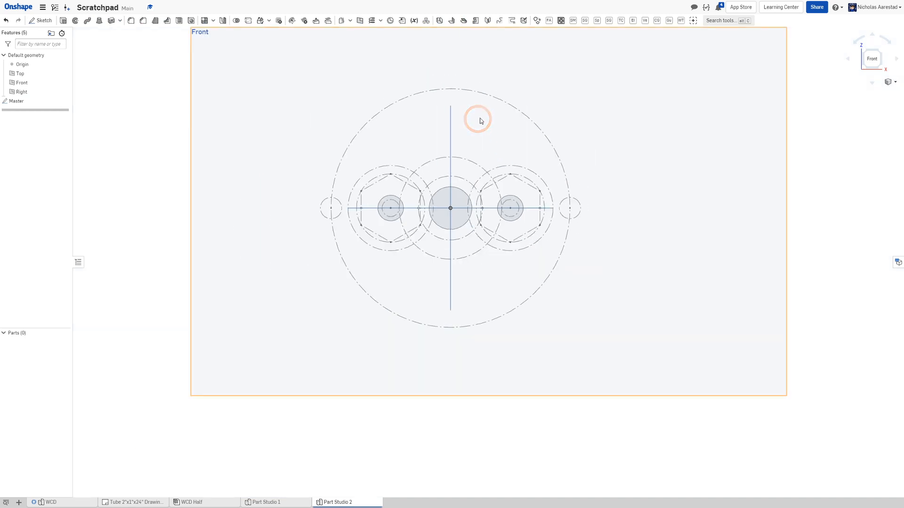
pyautogui.moveTo(588, 111); pyautogui.dragTo(575, 117, button='right')
pyautogui.scroll(-3, 581, 225)
pyautogui.scroll(2, 559, 128)
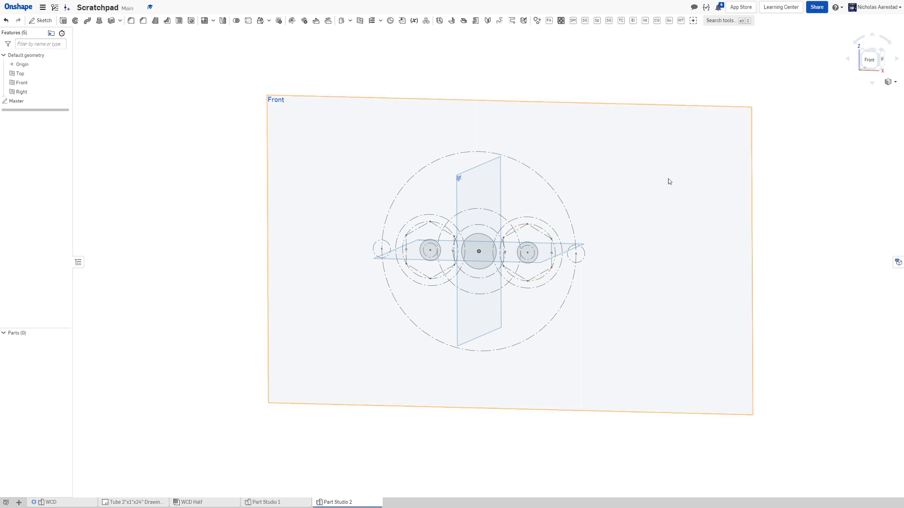
pyautogui.hotkey('shift', 's')
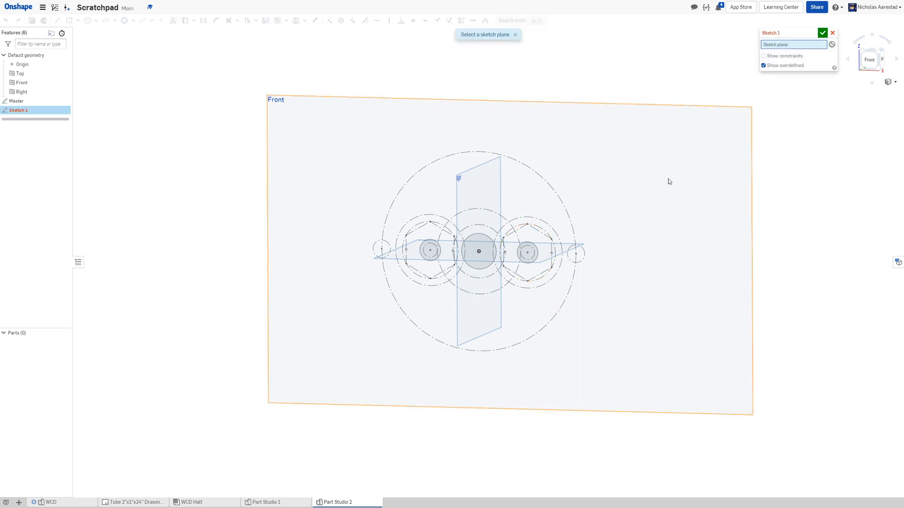
pyautogui.click(614, 112)
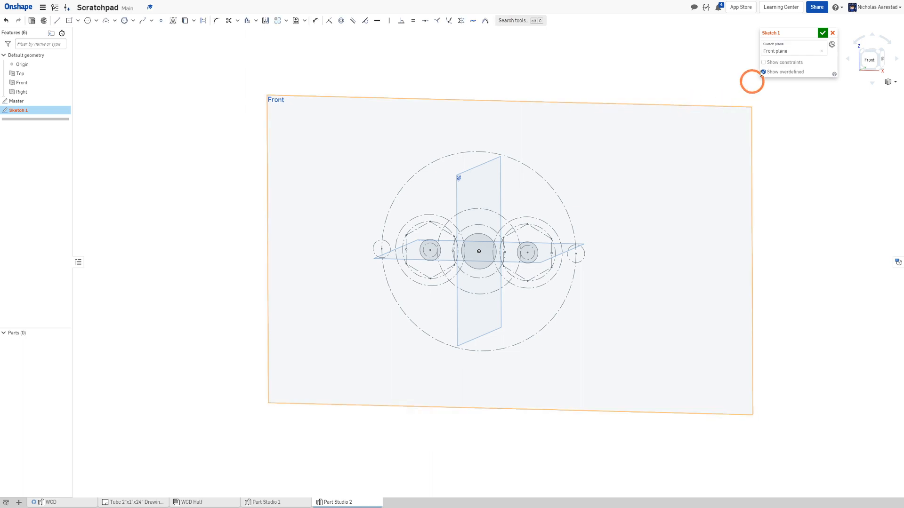
# Rename the new sketch as Gearbox Body
pyautogui.click(816, 32)
pyautogui.click(857, 160)
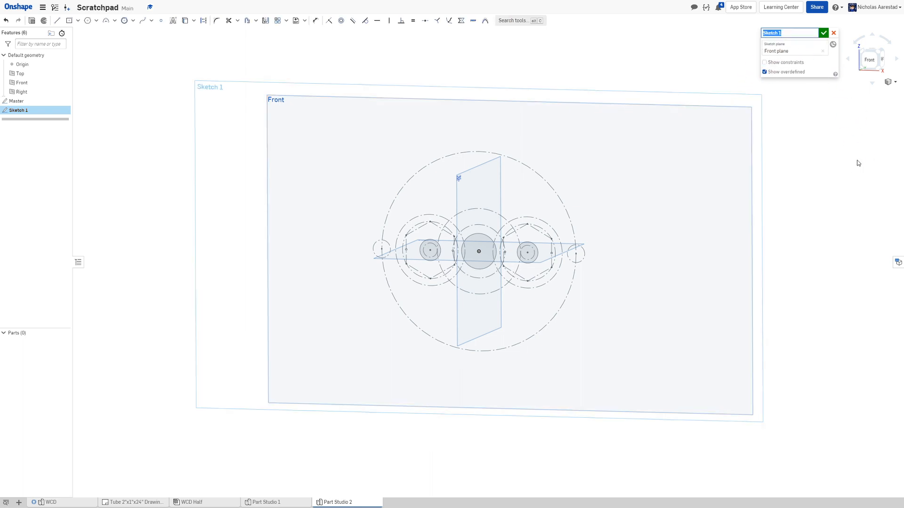
pyautogui.write('Gear')
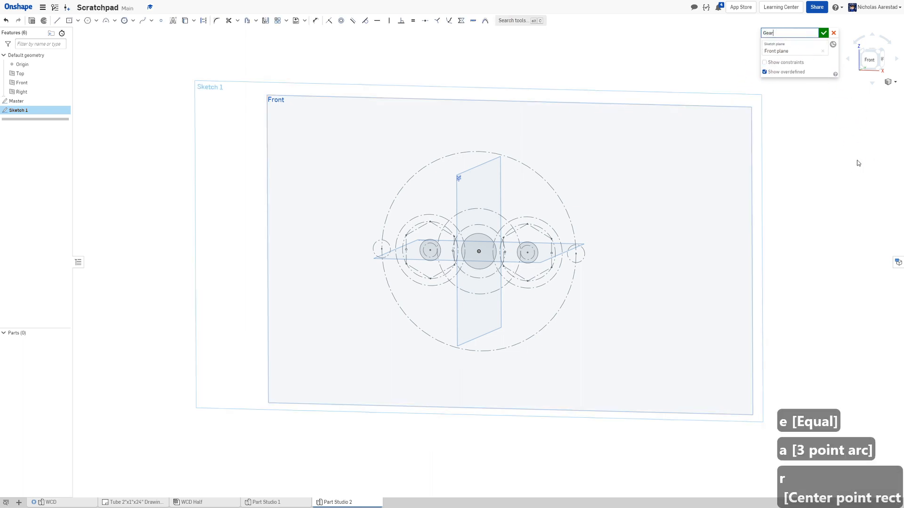
pyautogui.write('box B')
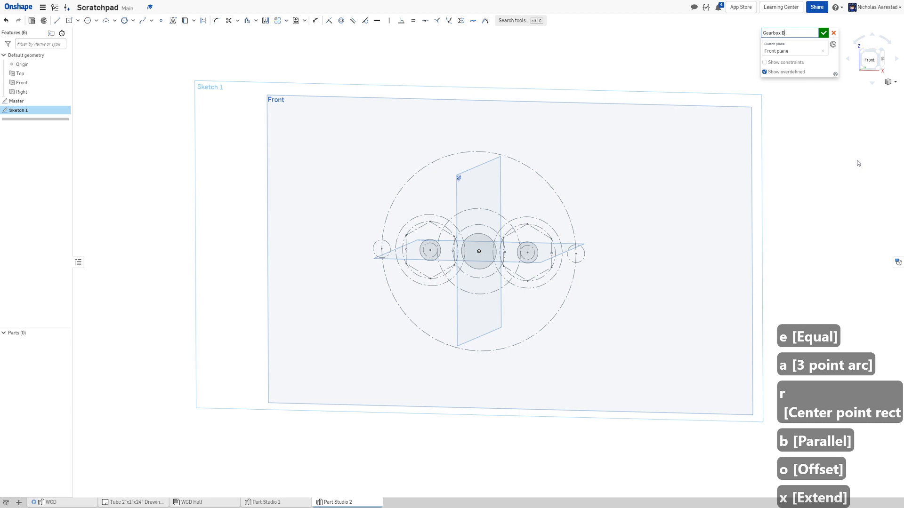
pyautogui.write('ody')
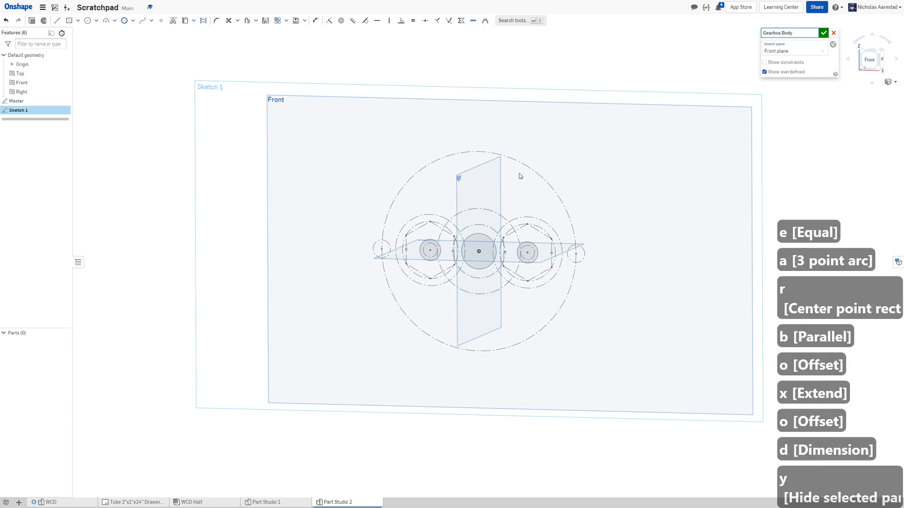
pyautogui.write('n')
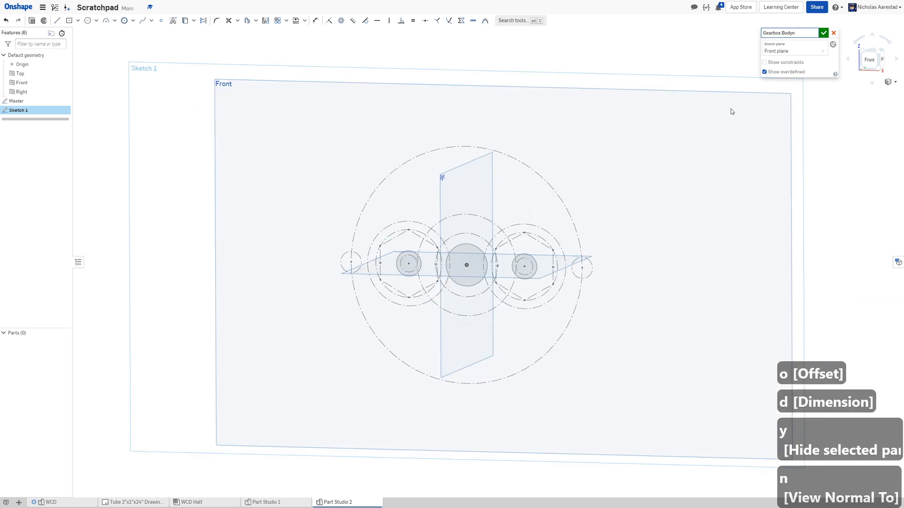
pyautogui.press('BackSpace')
pyautogui.press('Return')
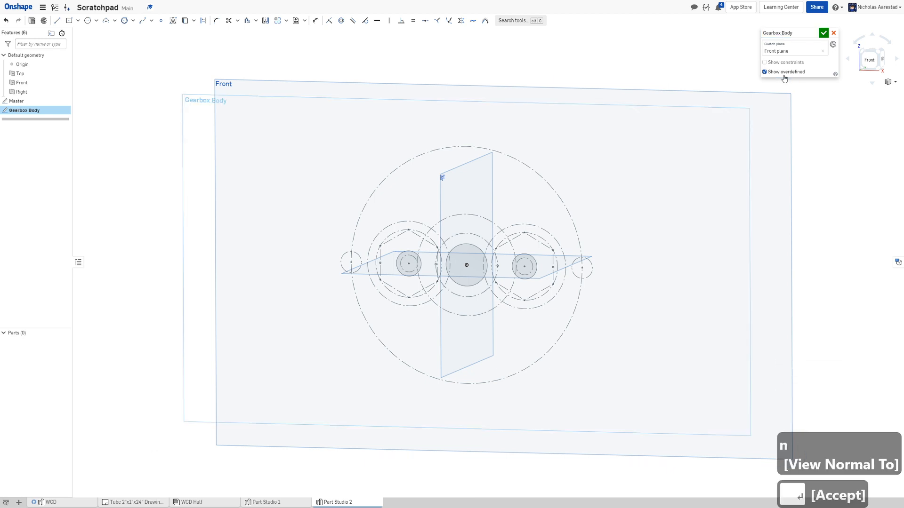
# View the sketch plane head-on and project the Master sketch's center circle into Gearbox Body with Use
pyautogui.press('n')
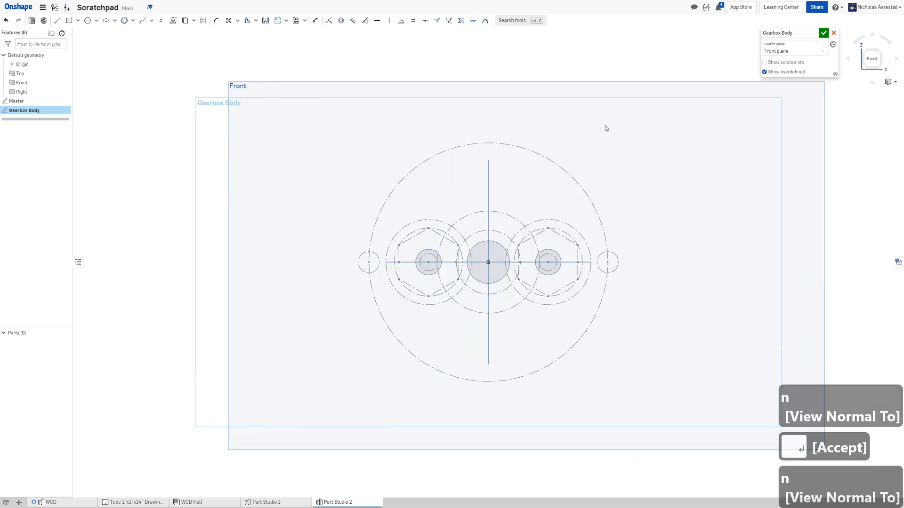
pyautogui.scroll(5, 599, 174)
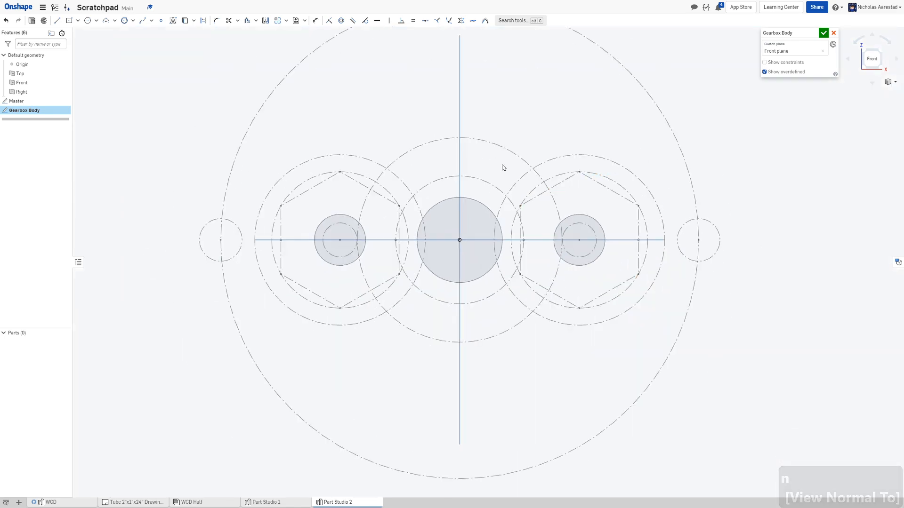
pyautogui.press('u')
pyautogui.click(465, 196)
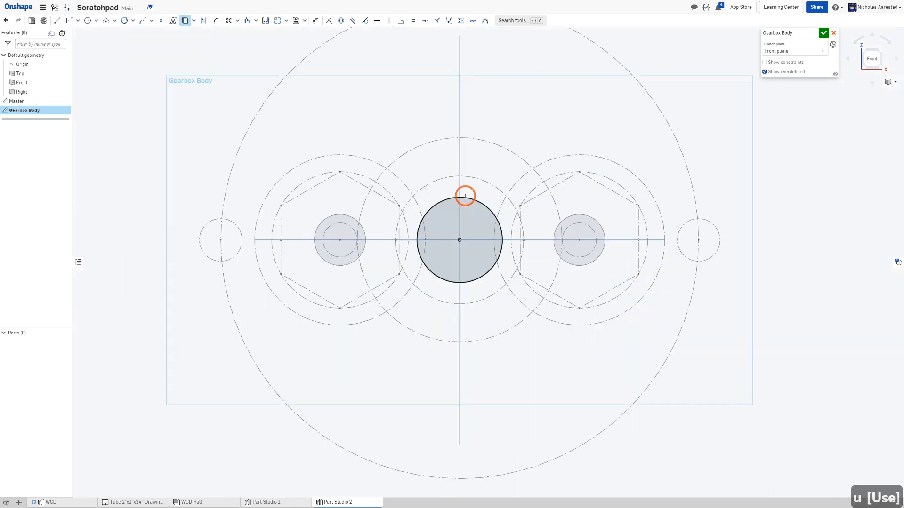
# Project the axis points flanking the center circle, the solid circles inside both hexagons, and the two outermost small circles' center points with Use
pyautogui.click(523, 240)
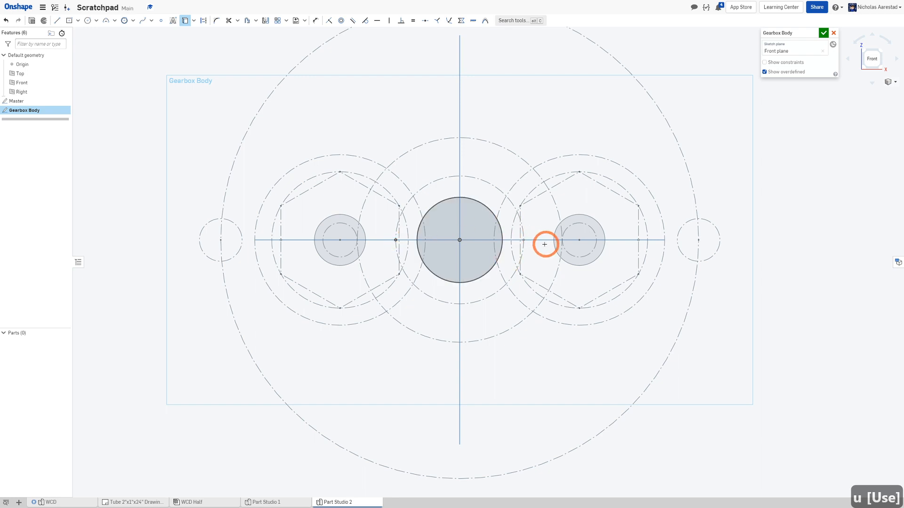
pyautogui.click(343, 214)
pyautogui.click(595, 219)
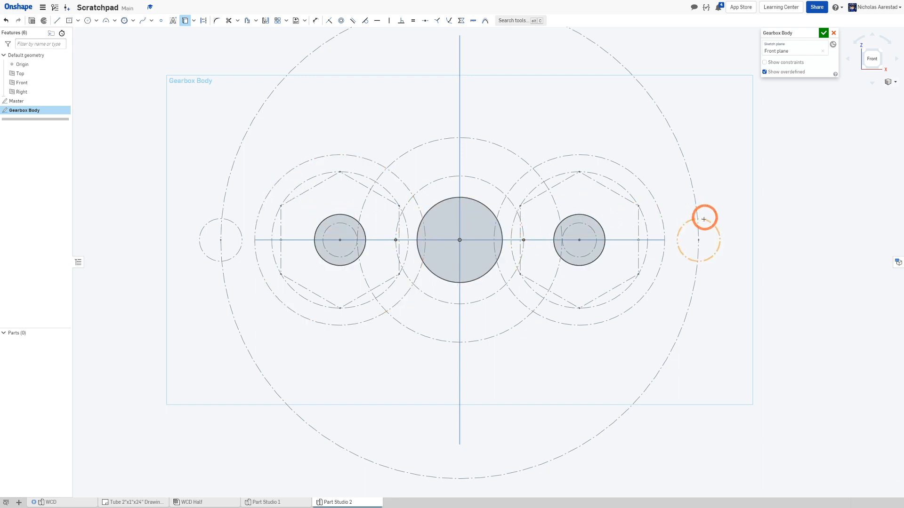
pyautogui.click(698, 241)
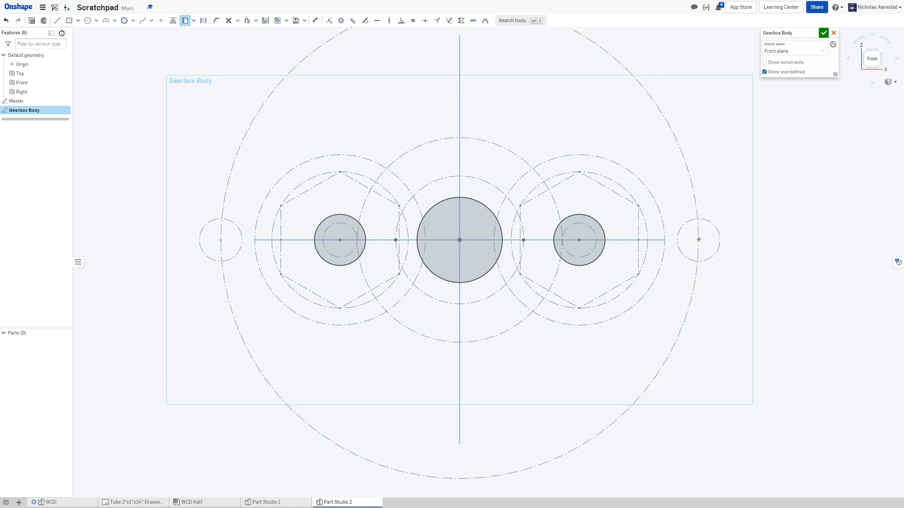
pyautogui.click(221, 240)
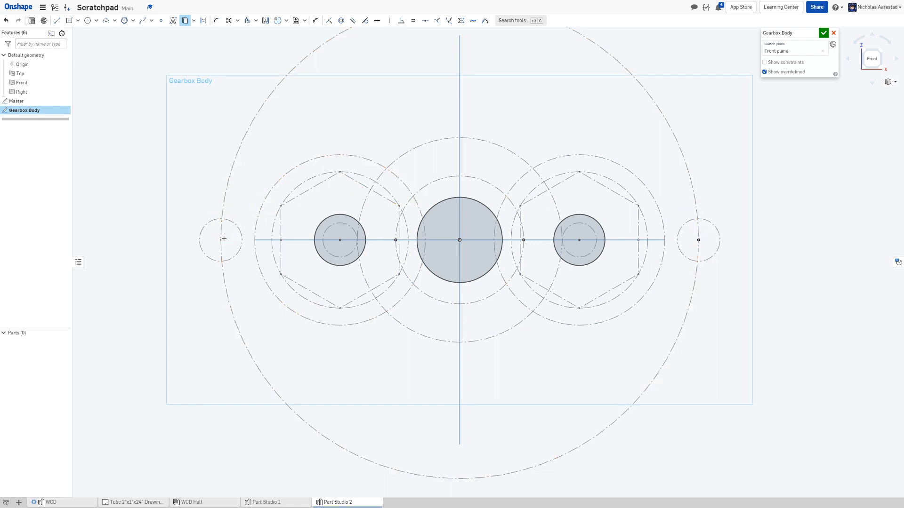
# Project all six corner points of the left hexagon into the Gearbox Body sketch with Use
pyautogui.click(281, 206)
pyautogui.click(339, 172)
pyautogui.click(397, 204)
pyautogui.click(282, 274)
pyautogui.click(340, 308)
pyautogui.click(399, 273)
# Project the corner points of the right hexagon into the Gearbox Body sketch with Use
pyautogui.click(579, 172)
pyautogui.click(639, 205)
pyautogui.press('u')
pyautogui.press('u')
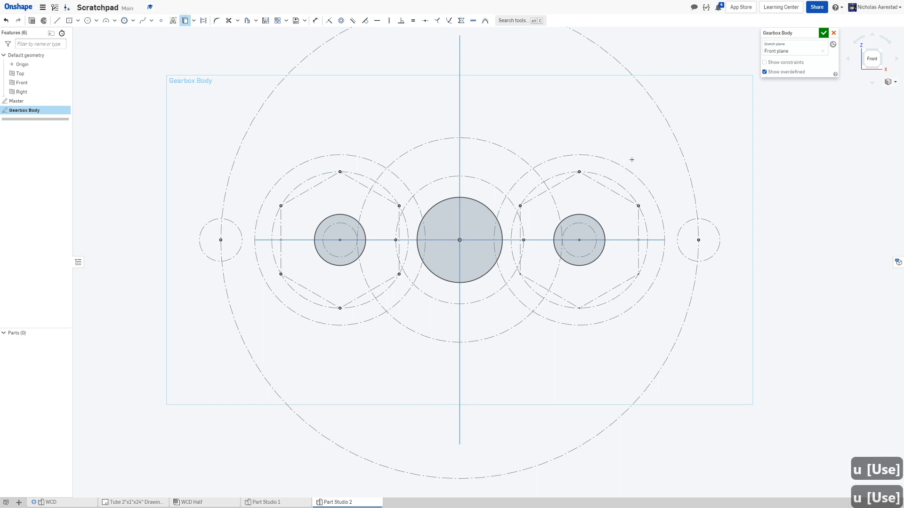
pyautogui.click(637, 274)
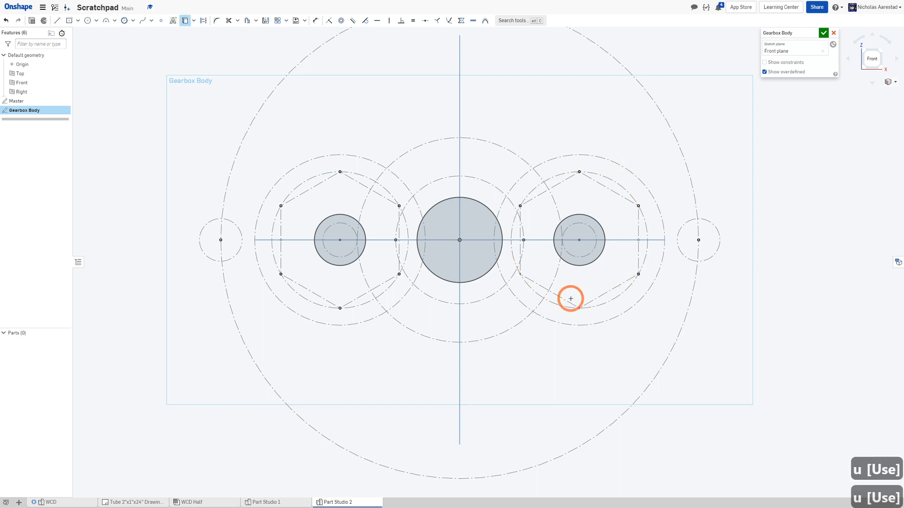
pyautogui.click(521, 274)
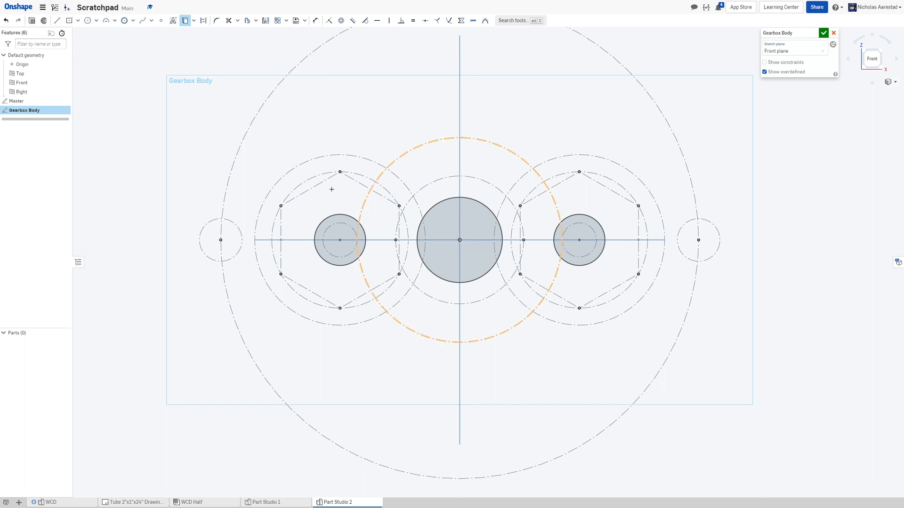
# Project the large construction circles surrounding the left and right hexagons into Gearbox Body with Use
pyautogui.scroll(-2, 330, 190)
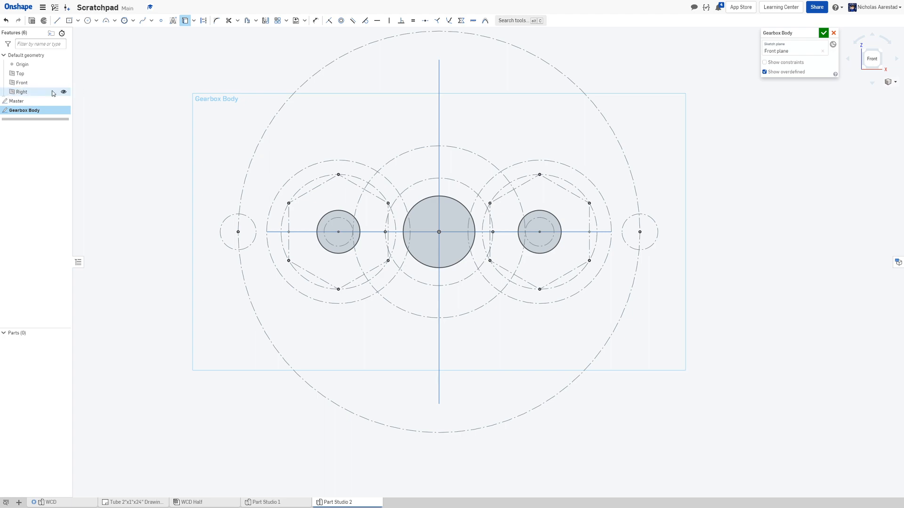
pyautogui.scroll(5, 367, 174)
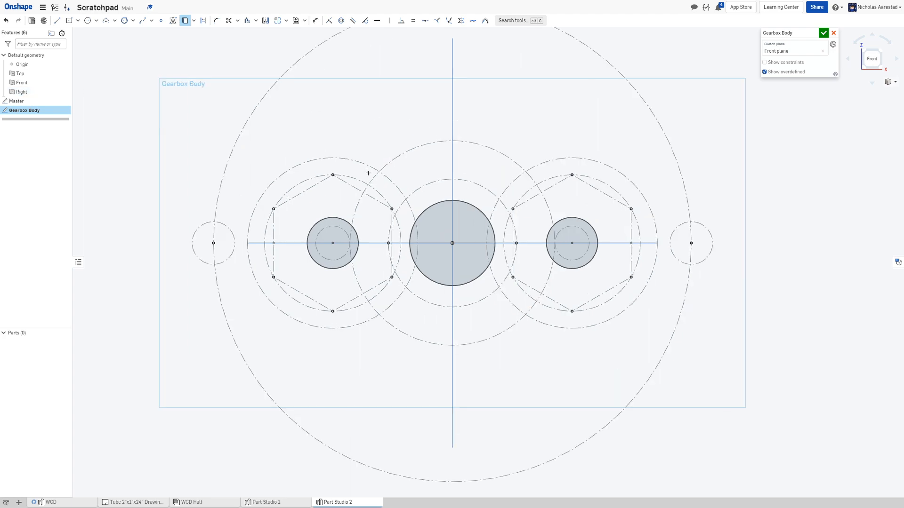
pyautogui.scroll(-8, 362, 165)
pyautogui.scroll(5, 360, 154)
pyautogui.scroll(-3, 361, 155)
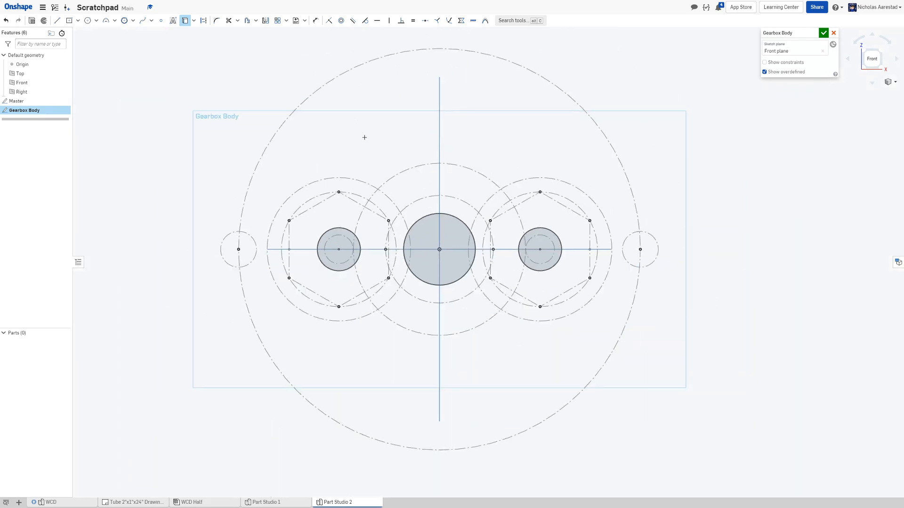
pyautogui.press('u')
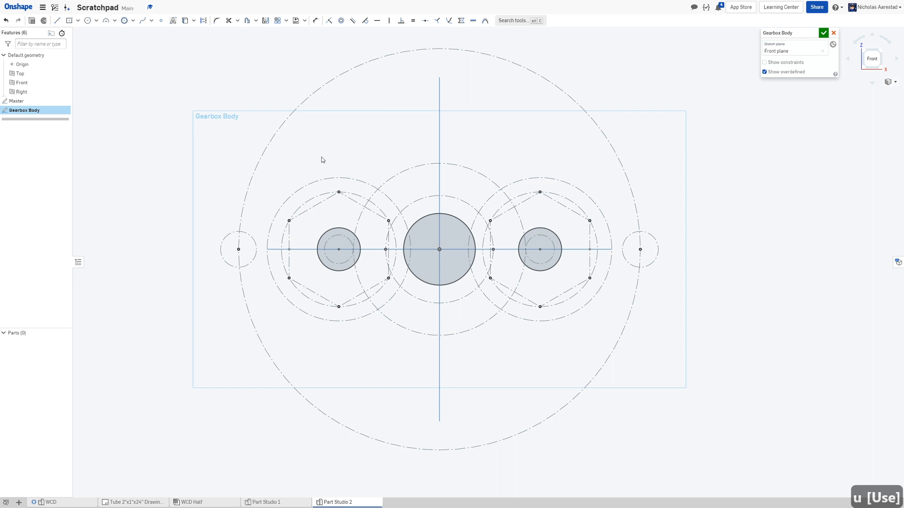
pyautogui.press('u')
pyautogui.click(323, 179)
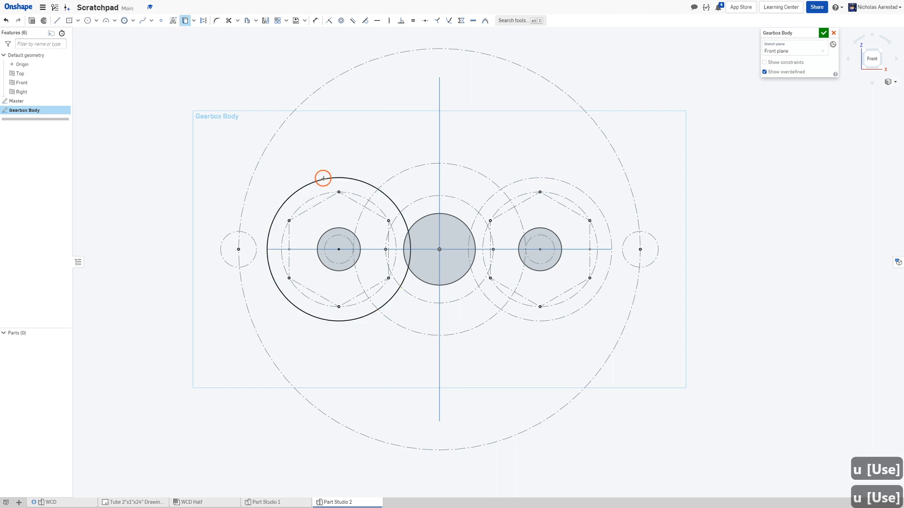
pyautogui.click(539, 179)
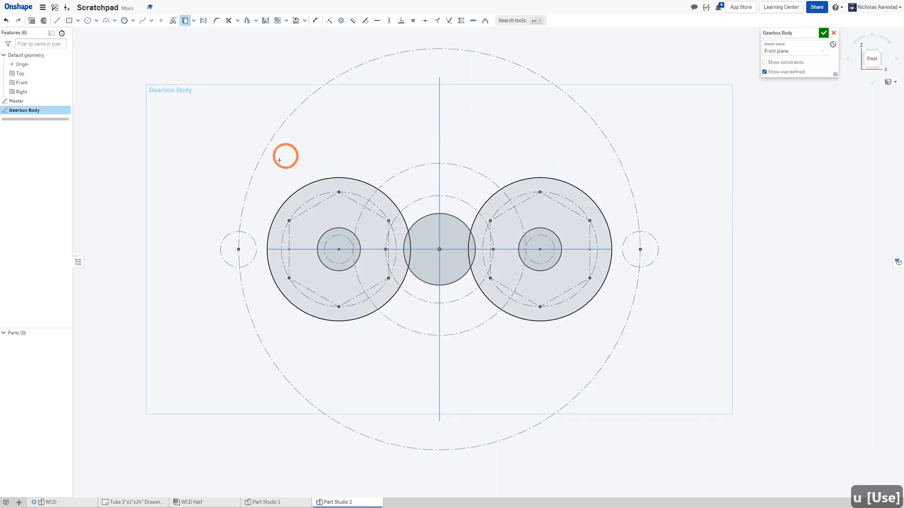
# Offset the far-left small construction circle and the larger construction circle around the center outward by 0.25 in
pyautogui.press('o')
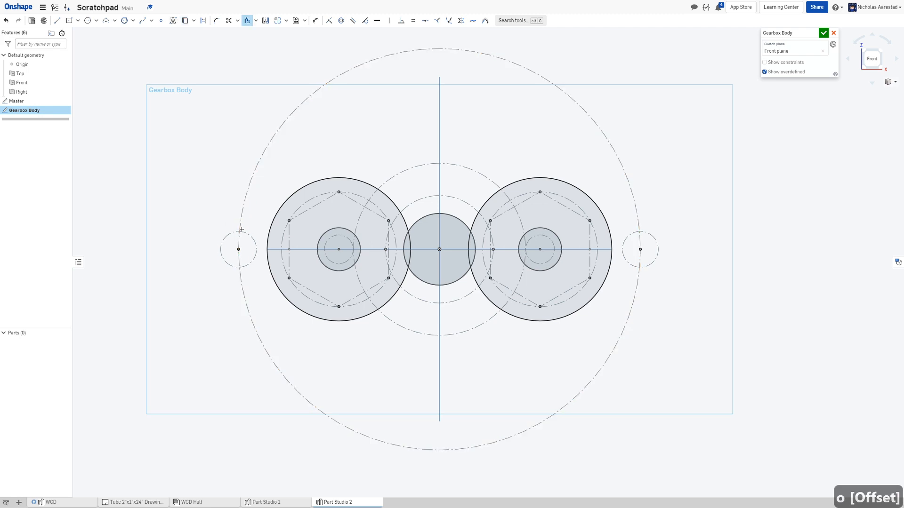
pyautogui.click(244, 231)
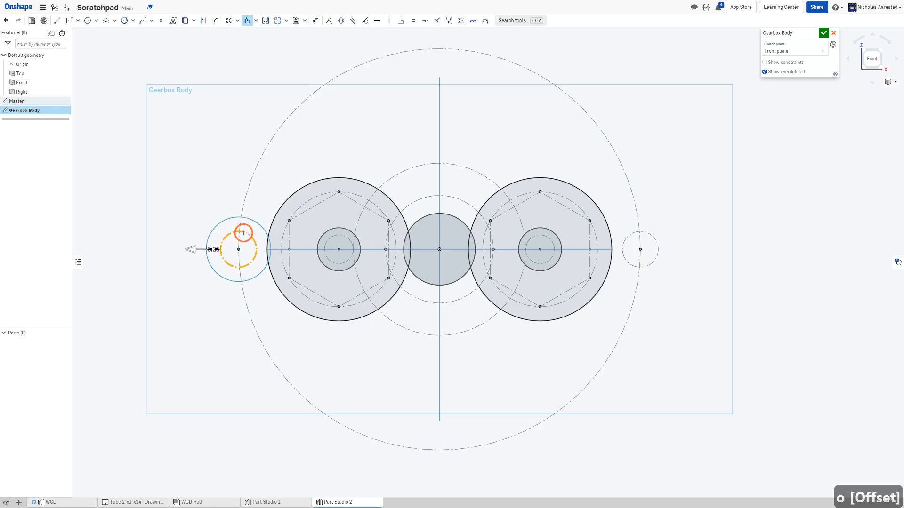
pyautogui.press('Return')
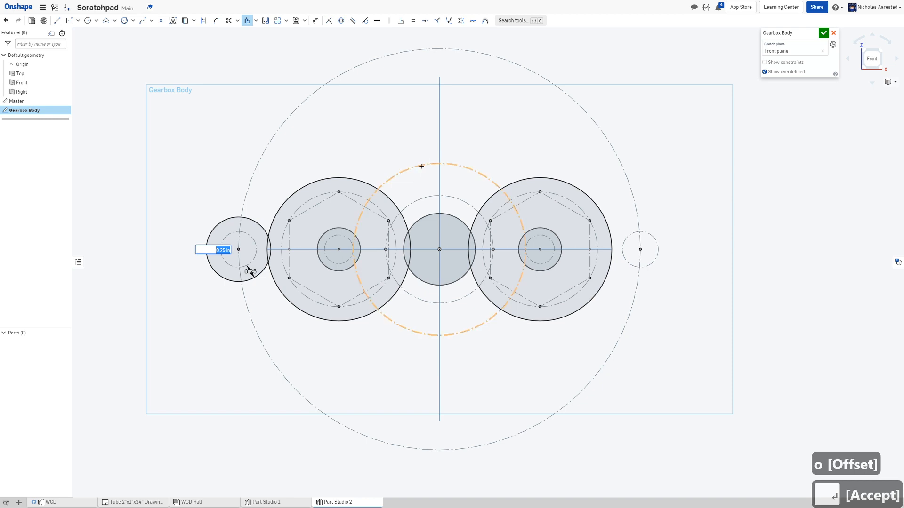
pyautogui.click(421, 166)
pyautogui.press('Return')
pyautogui.press('Return')
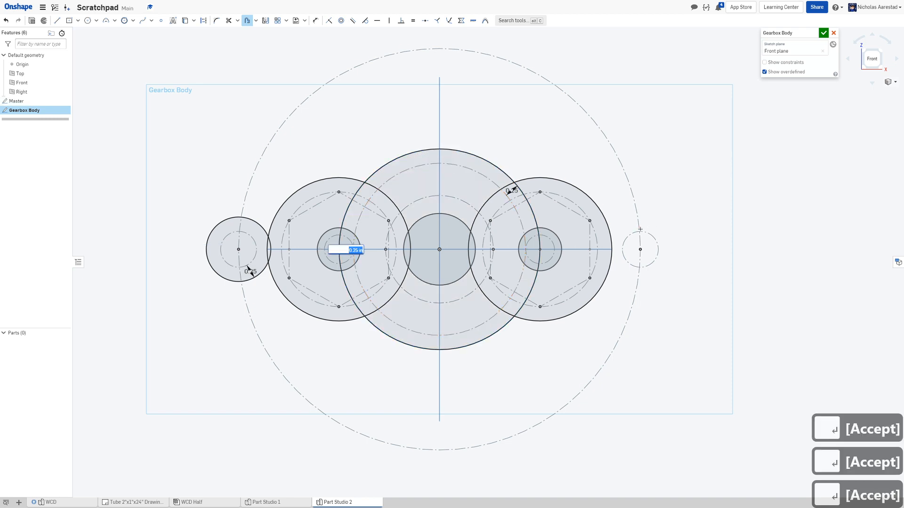
# Offset the far-right small construction circle by 0.25 in, flipping the direction so the offset goes outward
pyautogui.click(630, 253)
pyautogui.click(687, 249)
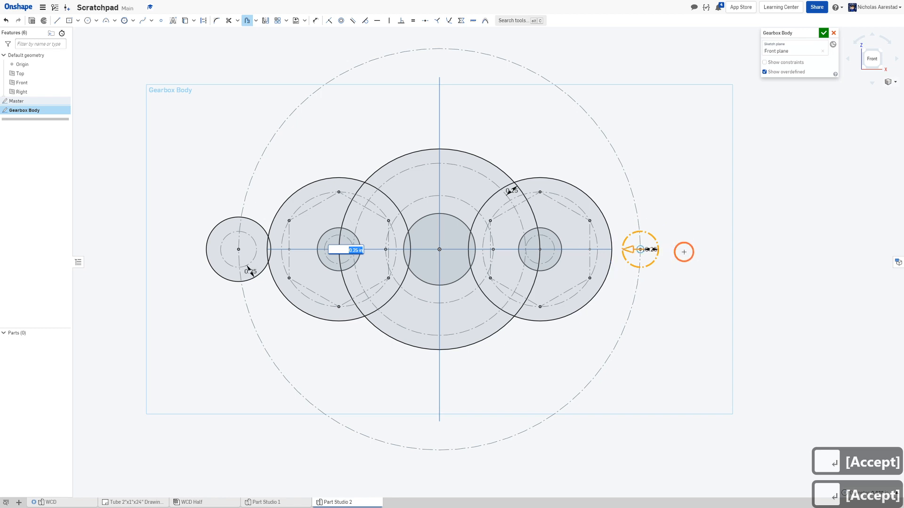
pyautogui.click(628, 250)
pyautogui.press('Return')
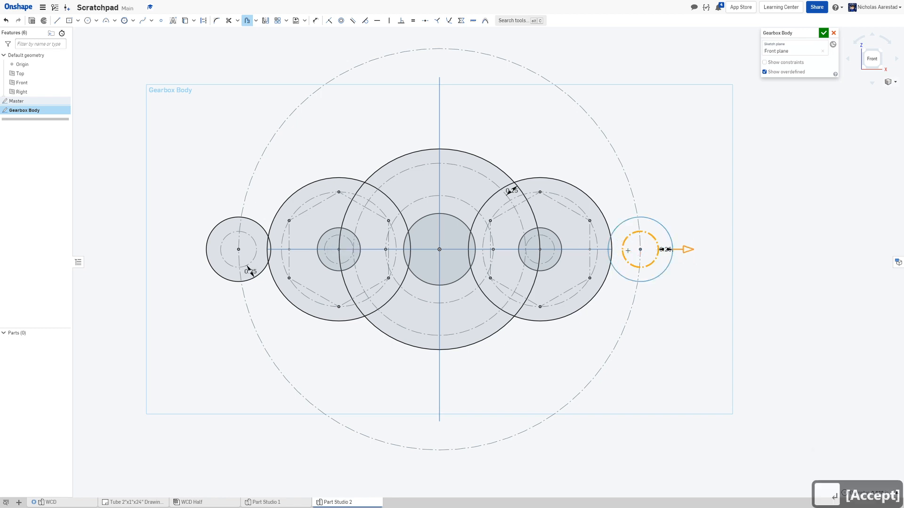
pyautogui.press('Return')
pyautogui.press('Return')
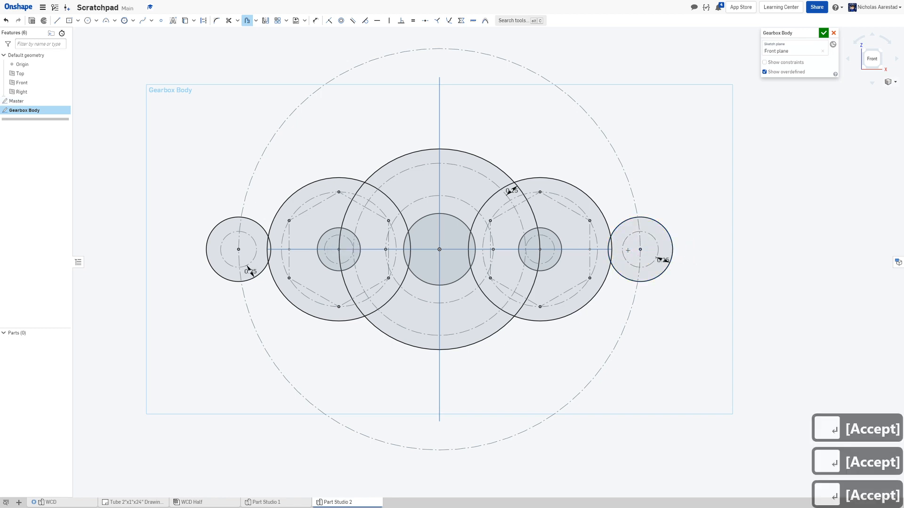
# Draw two lines over the upper left circles: about 1.009 in from the small to the middle circle, about 0.799 in from the middle to the center circle
pyautogui.scroll(-1, 403, 144)
pyautogui.scroll(1, 377, 162)
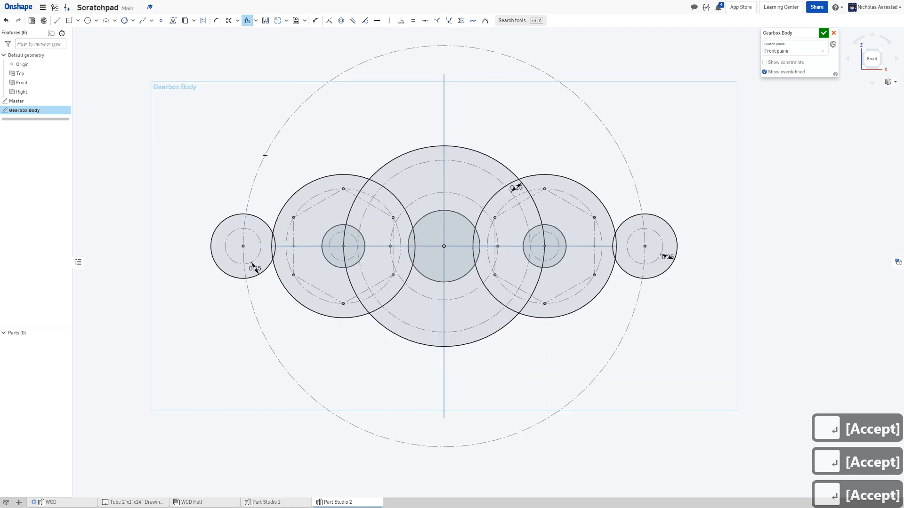
pyautogui.click(57, 20)
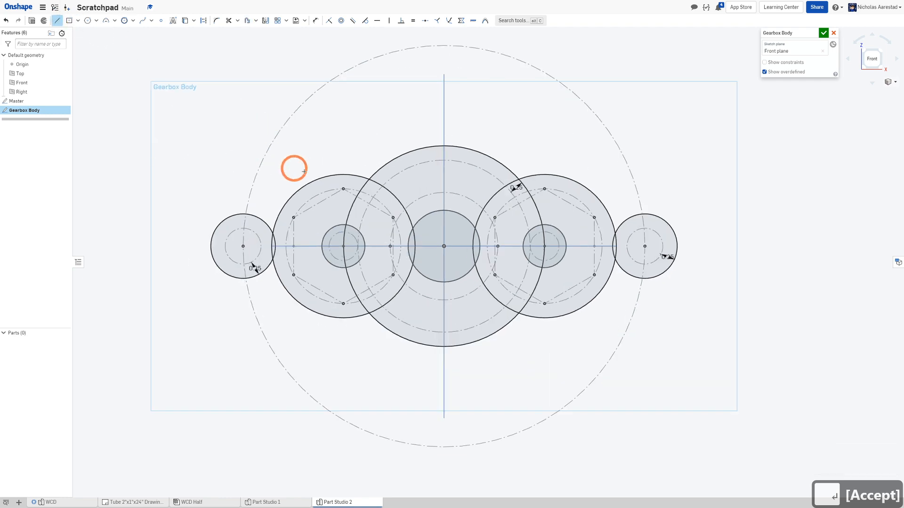
pyautogui.scroll(3, 239, 211)
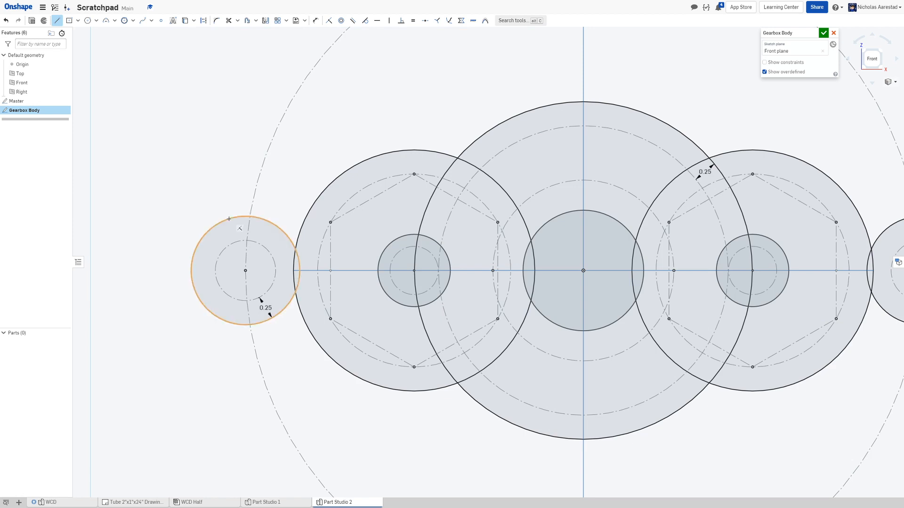
pyautogui.click(229, 219)
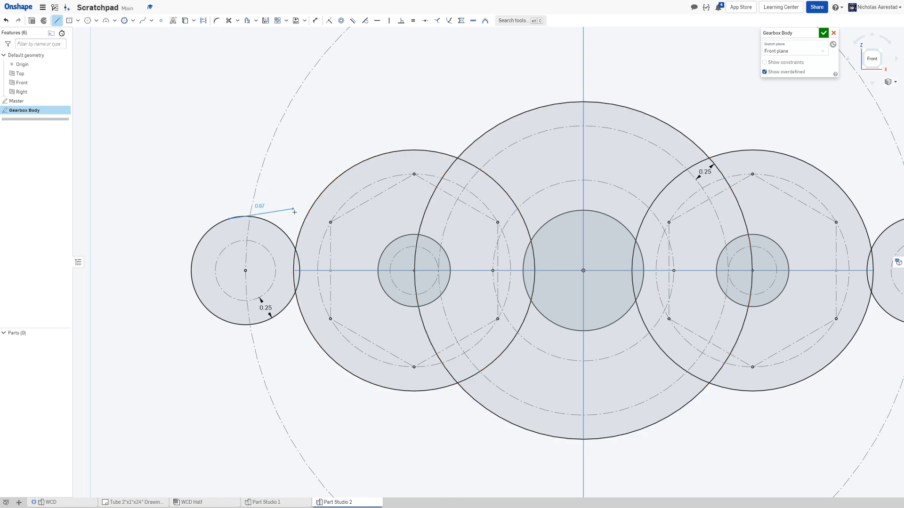
pyautogui.click(323, 193)
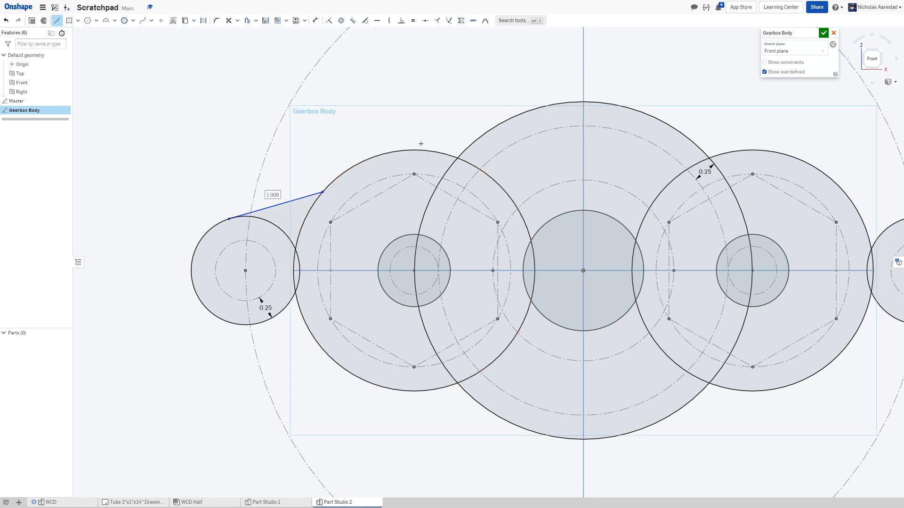
pyautogui.moveTo(414, 149); pyautogui.dragTo(489, 130)
pyautogui.scroll(-3, 400, 122)
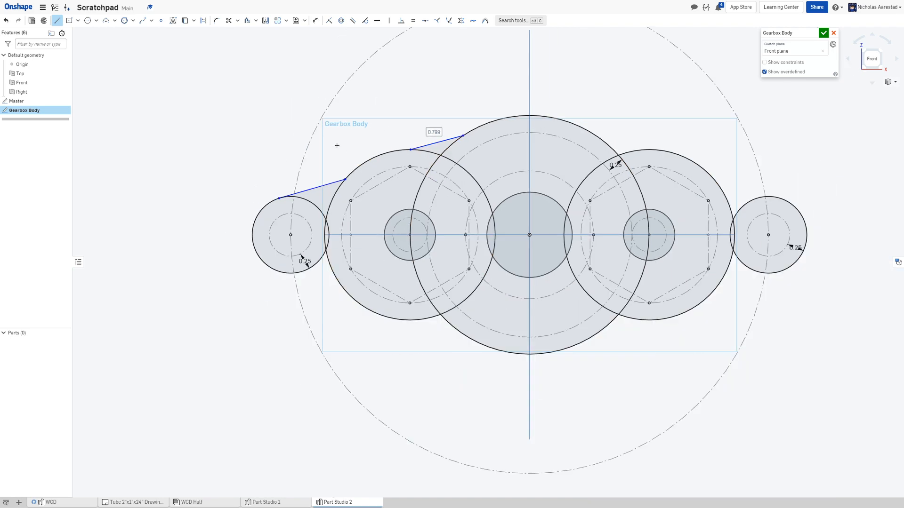
# Make the outer upper-left line tangent to both the far-left offset circle and the large circle around the left hexagon
pyautogui.scroll(3, 331, 142)
pyautogui.press('t')
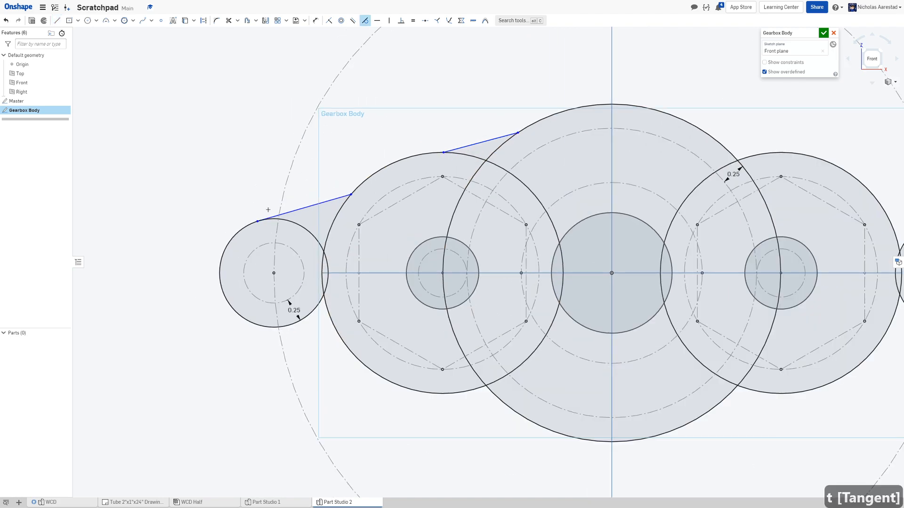
pyautogui.click(292, 218)
pyautogui.click(336, 200)
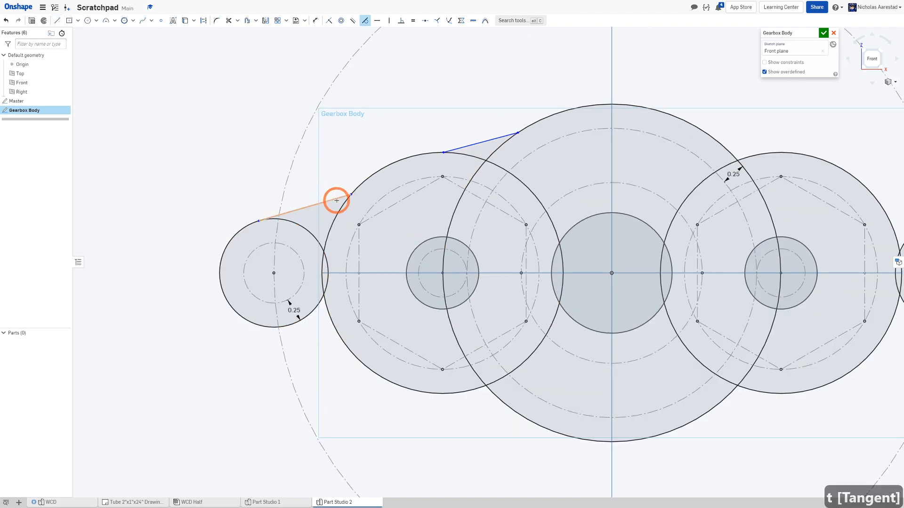
pyautogui.click(343, 204)
# Make the inner upper-left line tangent to both the left hexagon's large circle and the center offset circle
pyautogui.click(446, 142)
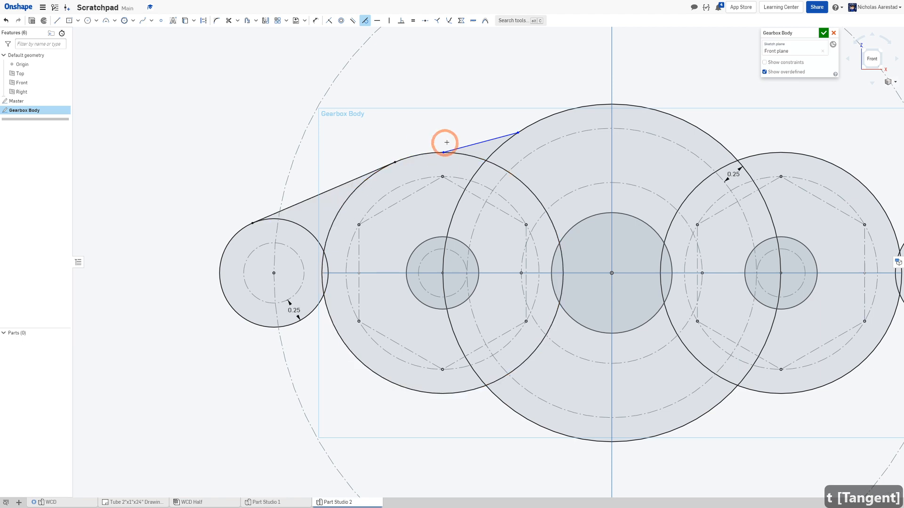
pyautogui.click(462, 152)
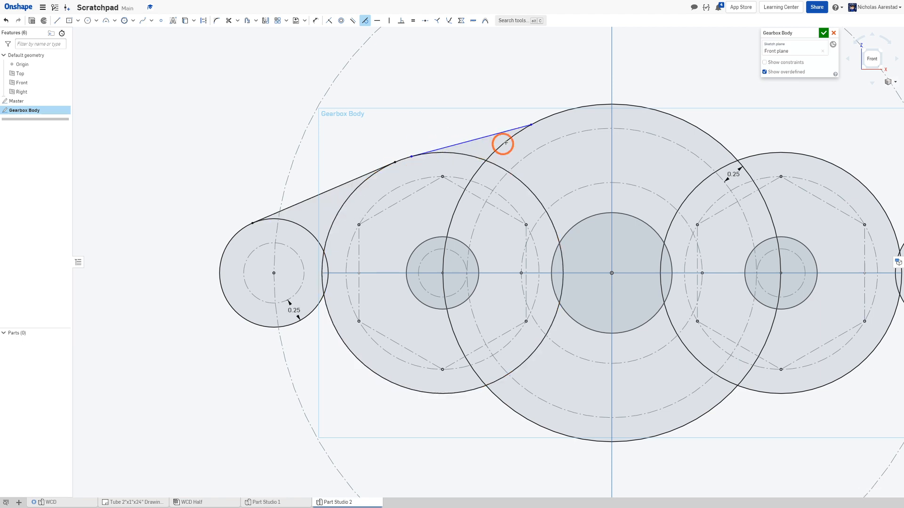
pyautogui.click(500, 142)
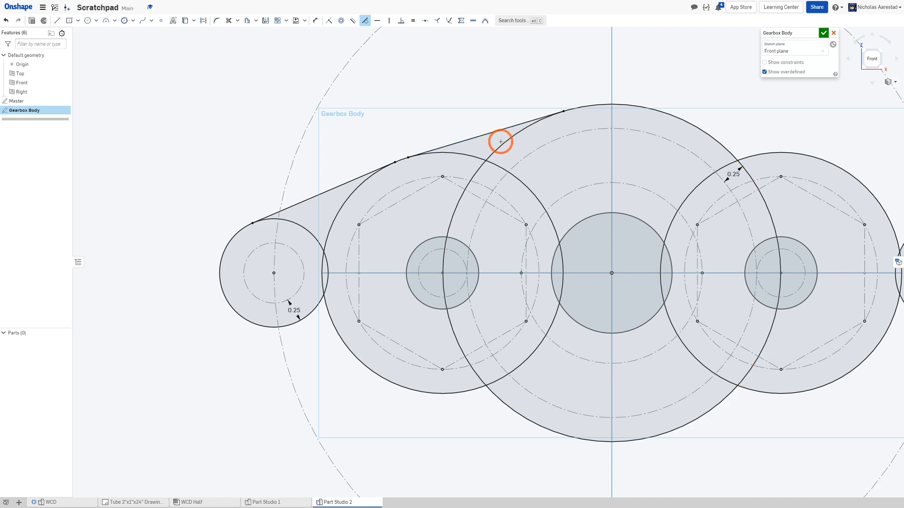
# Mirror both upper-left tangent lines across the vertical Right plane onto the right-hand circles
pyautogui.scroll(-3, 241, 106)
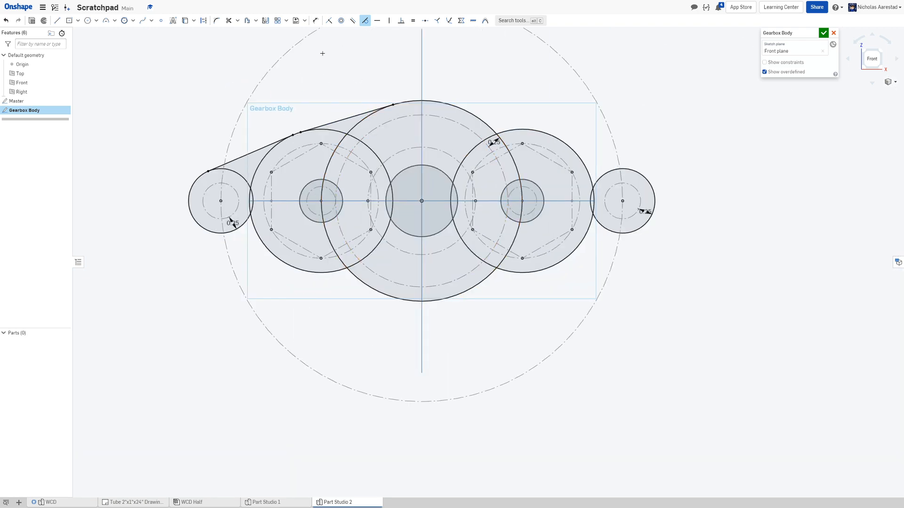
pyautogui.click(265, 21)
pyautogui.click(422, 60)
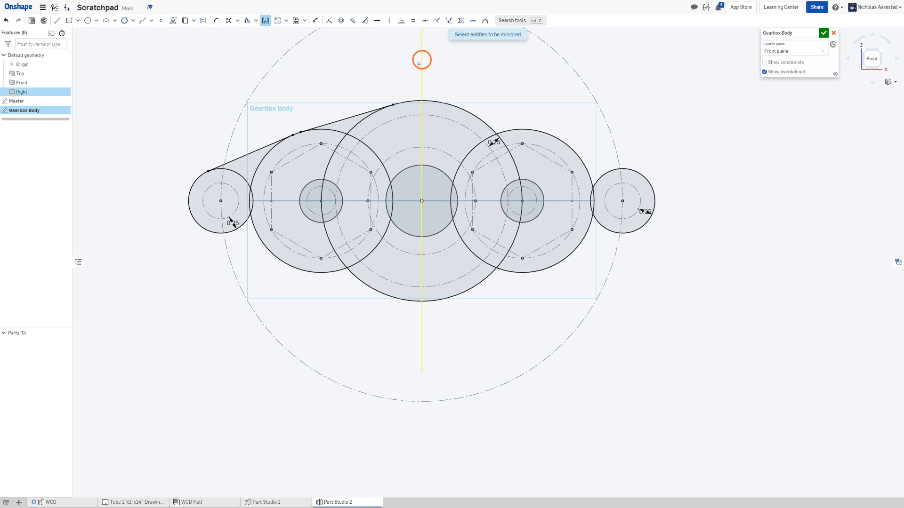
pyautogui.click(335, 121)
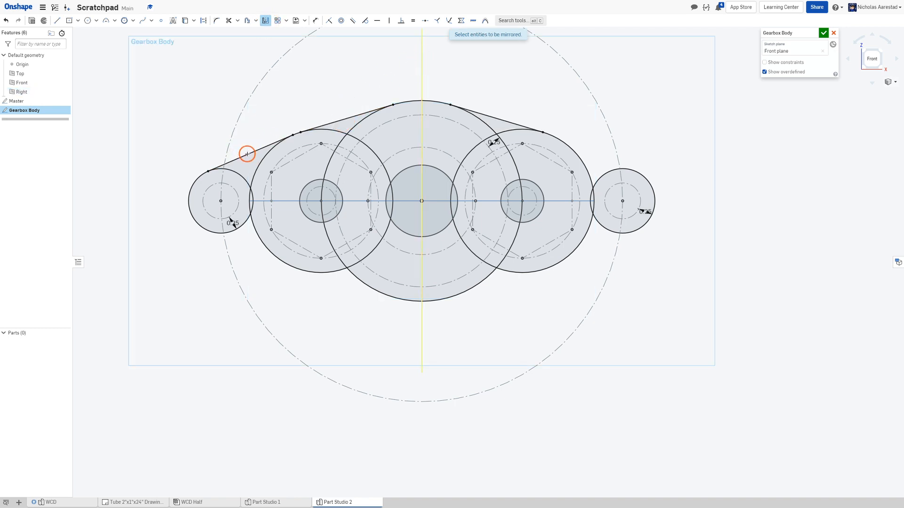
pyautogui.click(266, 21)
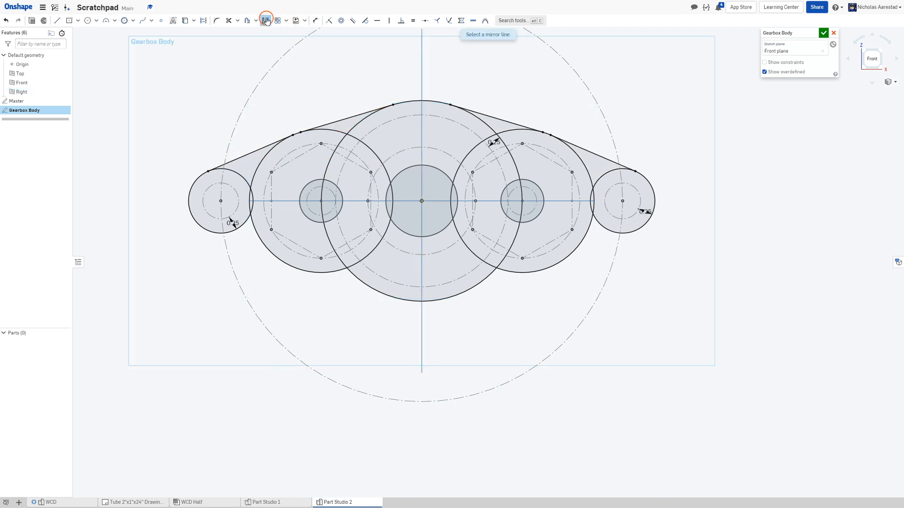
# Mirror the four upper tangent lines across the horizontal Top plane onto the lower side of the circles
pyautogui.click(347, 202)
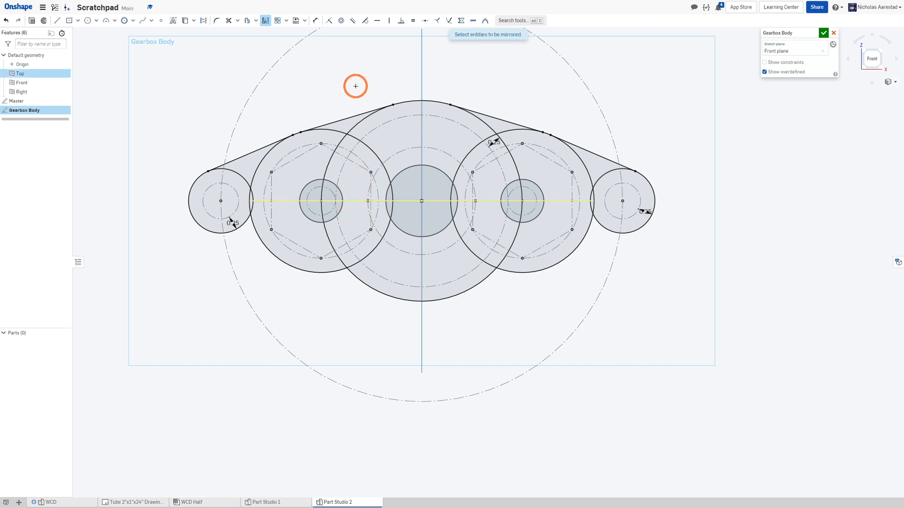
pyautogui.click(342, 118)
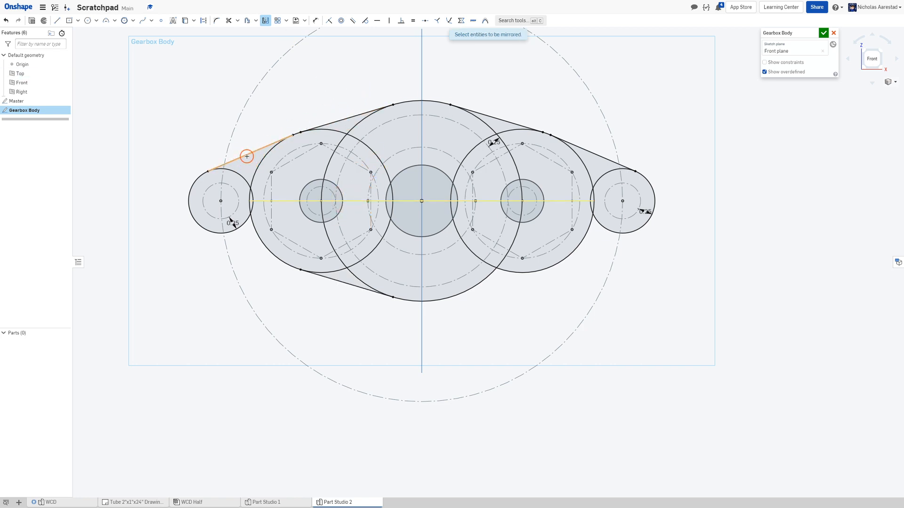
pyautogui.click(247, 156)
pyautogui.click(493, 116)
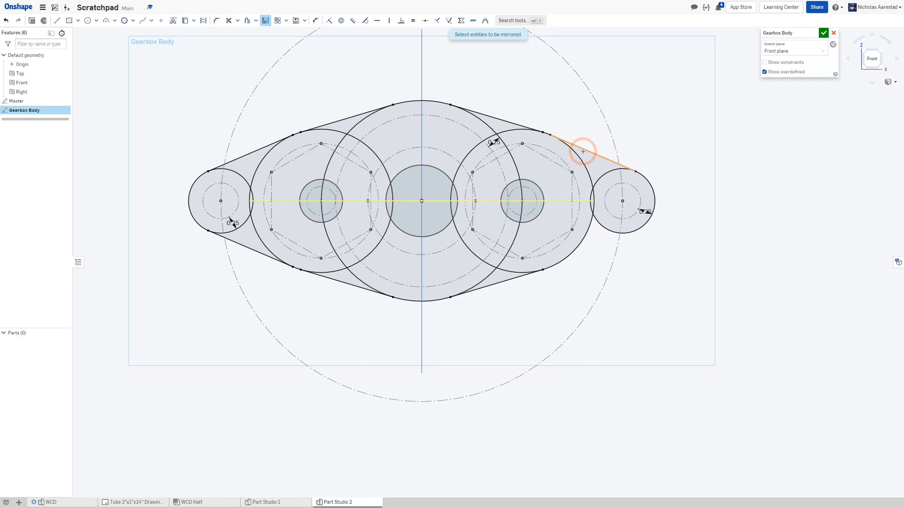
pyautogui.click(583, 151)
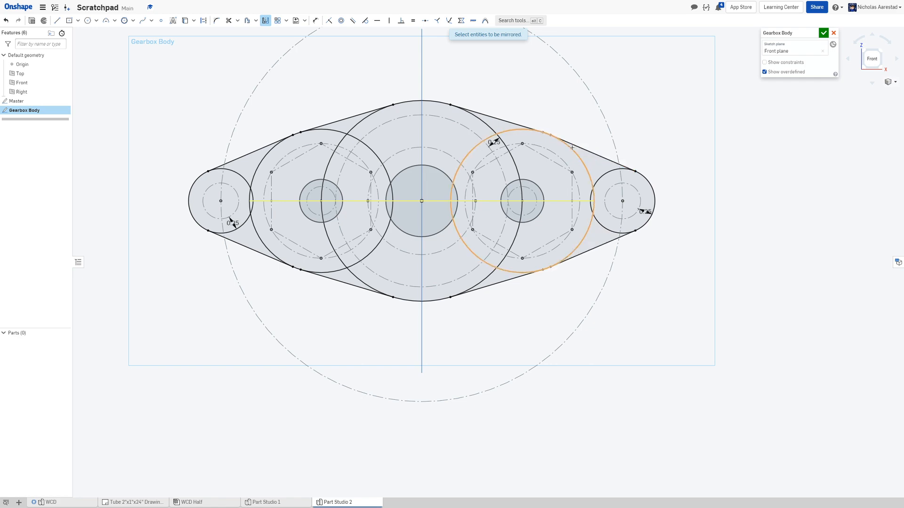
# Extrude the Gearbox Body sketch, adding the two lens-shaped regions beside the center hole and the small slivers near the end circles
pyautogui.scroll(2, 468, 133)
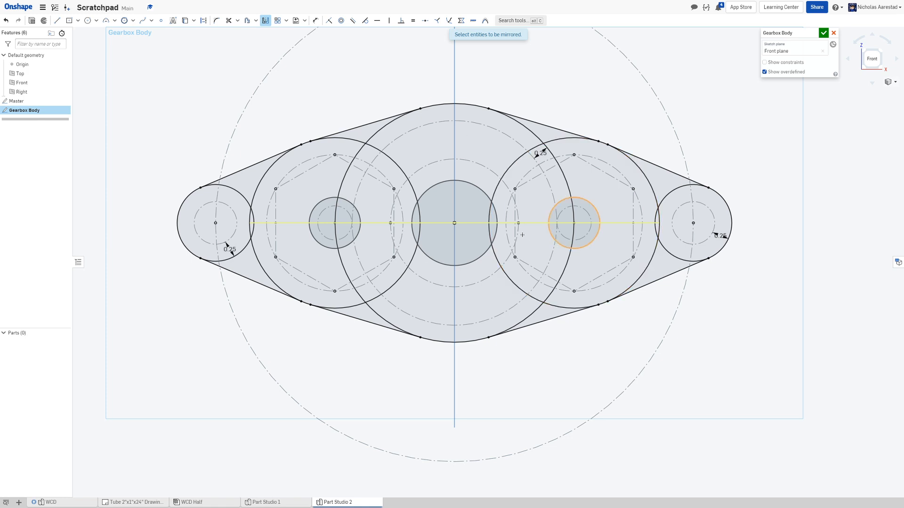
pyautogui.hotkey('shift', 'e')
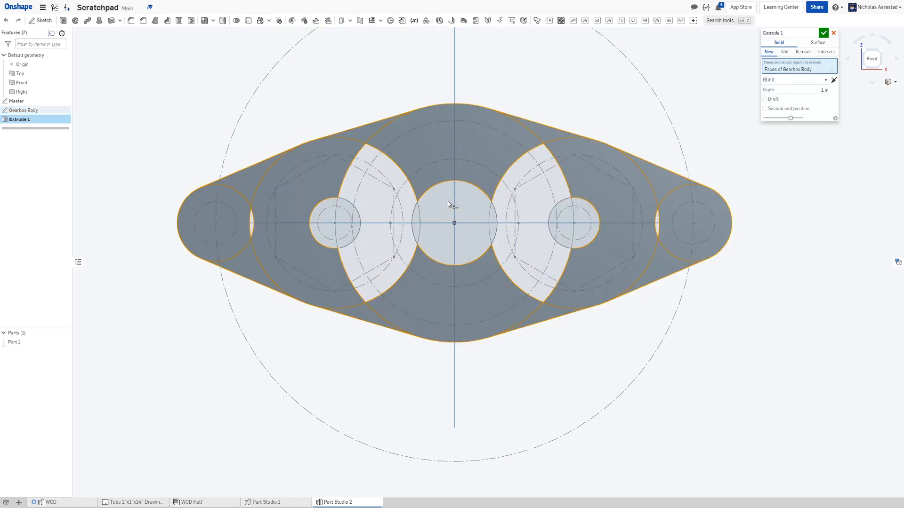
pyautogui.moveTo(447, 201)
pyautogui.mouseDown(button='right')
pyautogui.moveTo(456, 174)
pyautogui.moveTo(444, 191)
pyautogui.mouseUp(button='right')
pyautogui.hotkey('shift', '1')
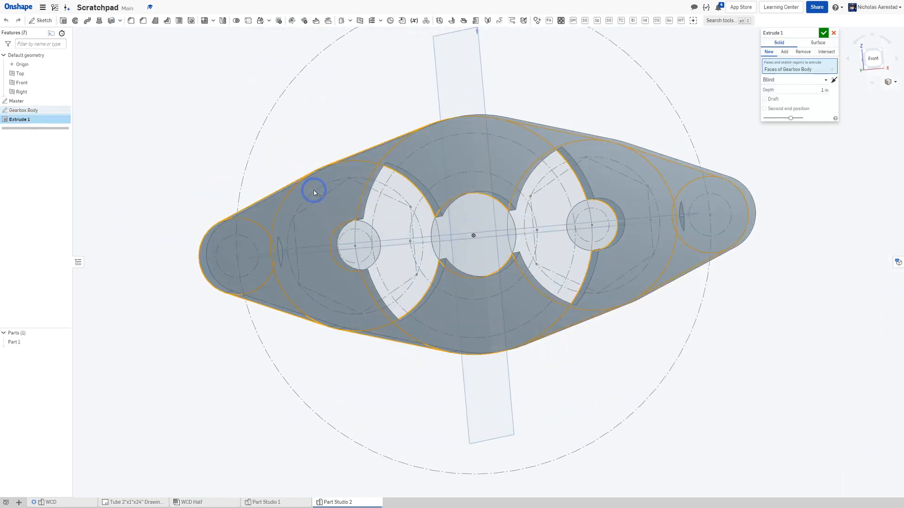
pyautogui.click(407, 186)
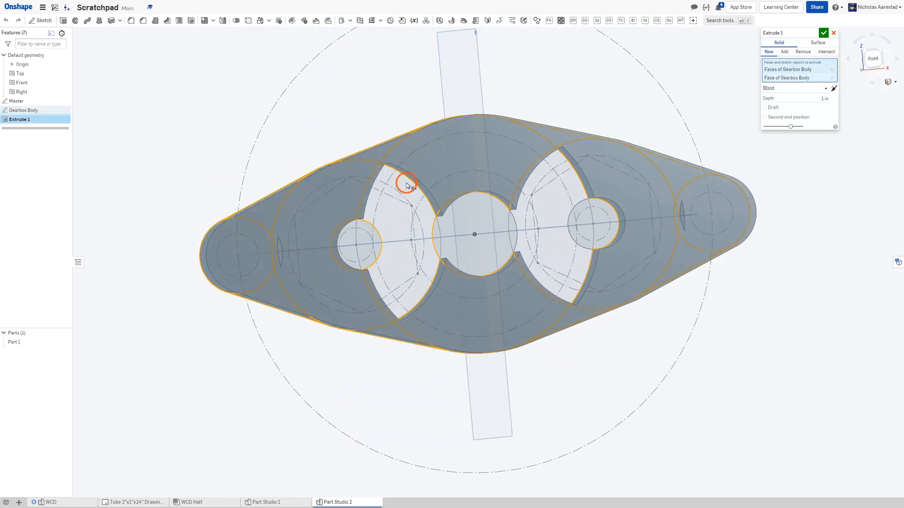
pyautogui.click(549, 187)
pyautogui.moveTo(552, 183); pyautogui.dragTo(498, 182, button='right')
pyautogui.scroll(5, 278, 236)
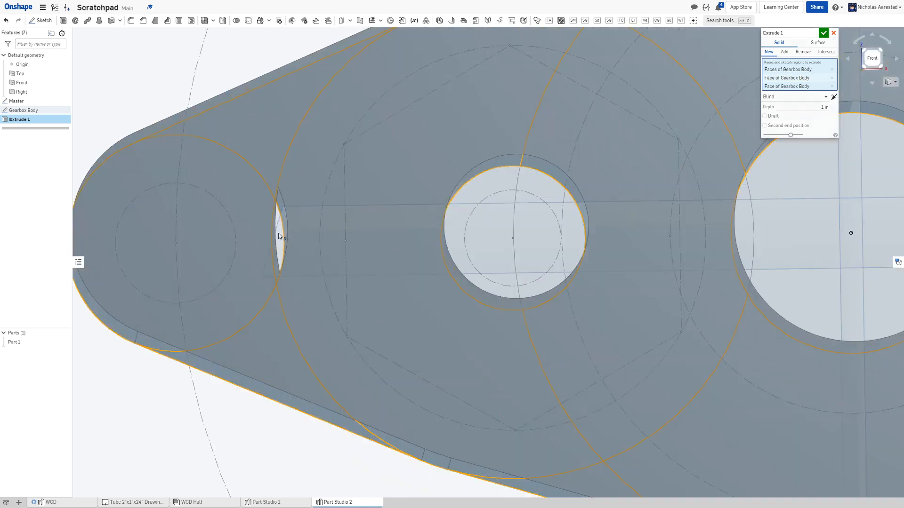
pyautogui.click(282, 233)
pyautogui.scroll(-6, 372, 233)
pyautogui.scroll(4, 544, 231)
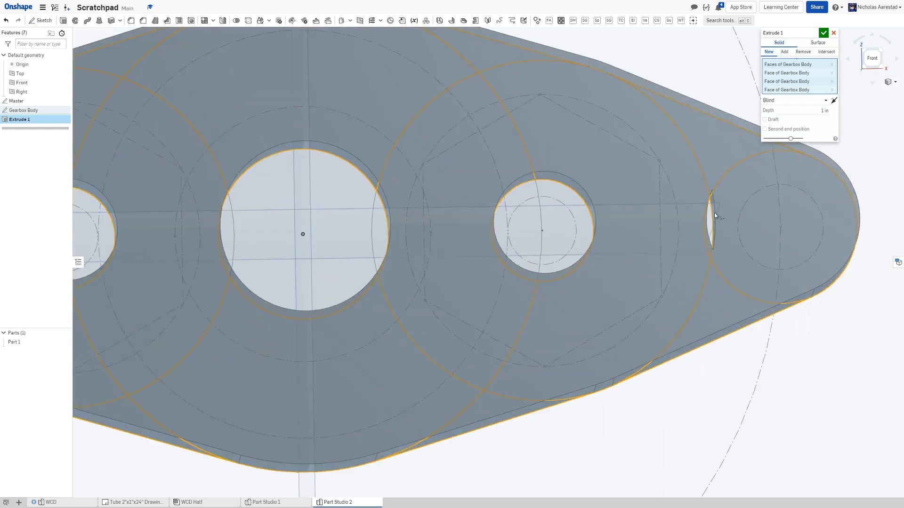
# Set the extrusion depth to 0.25 in and name the feature Gearbox Body
pyautogui.click(823, 111)
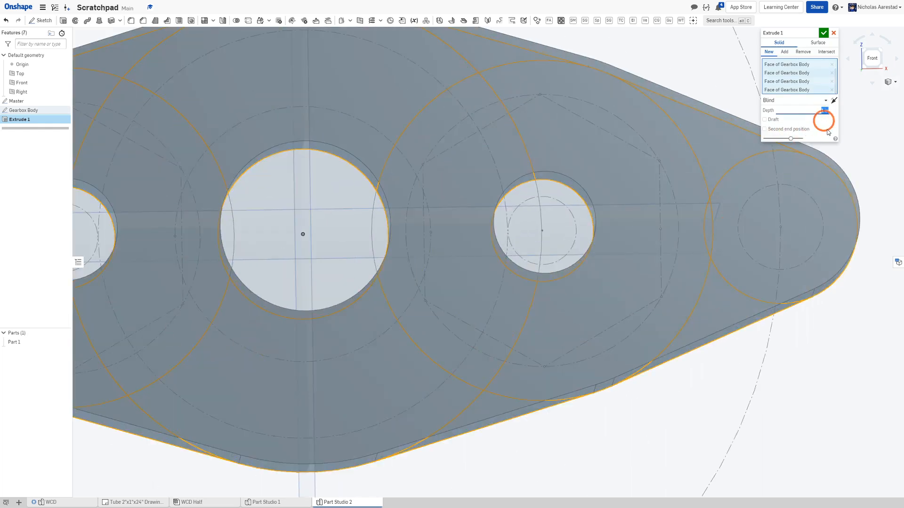
pyautogui.write('.25')
pyautogui.press('Return')
pyautogui.scroll(-5, 526, 166)
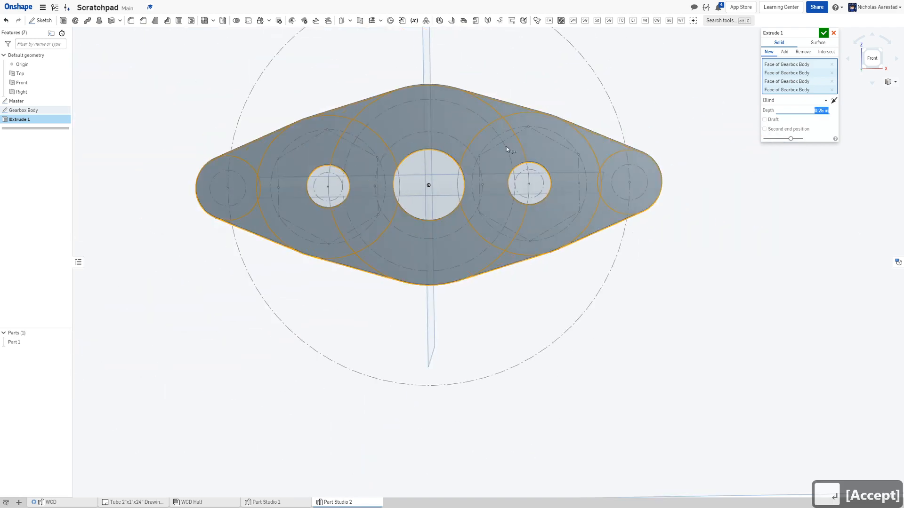
pyautogui.moveTo(506, 146); pyautogui.dragTo(464, 134, button='right')
pyautogui.click(813, 32)
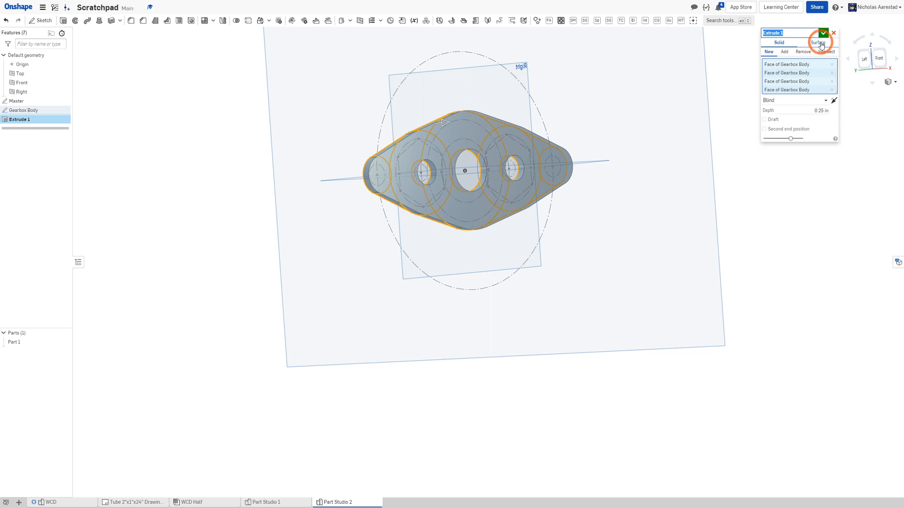
pyautogui.write('Gearbox Body')
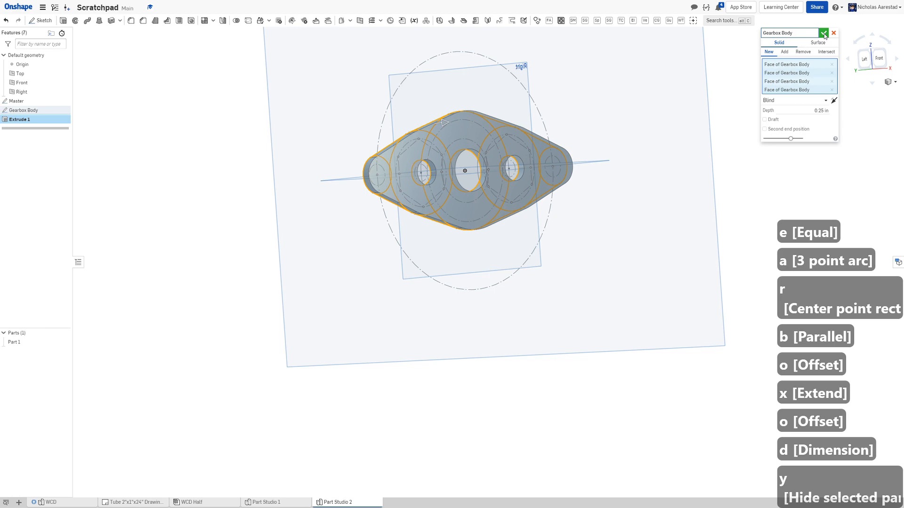
pyautogui.click(824, 34)
# Examine the extruded gearbox plate and its three holes from the front, close up and from the side
pyautogui.scroll(-3, 471, 119)
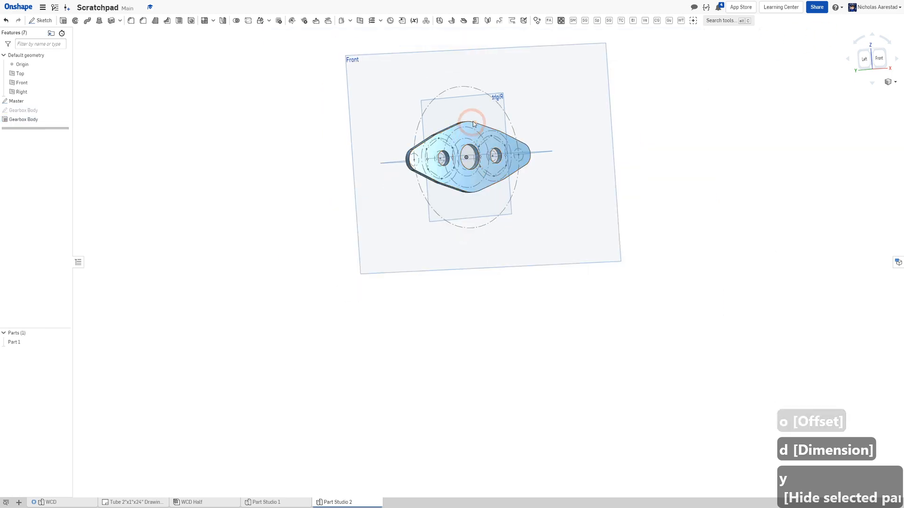
pyautogui.scroll(6, 469, 117)
pyautogui.moveTo(469, 116); pyautogui.dragTo(364, 143, button='right')
pyautogui.scroll(-4, 316, 159)
pyautogui.scroll(5, 331, 159)
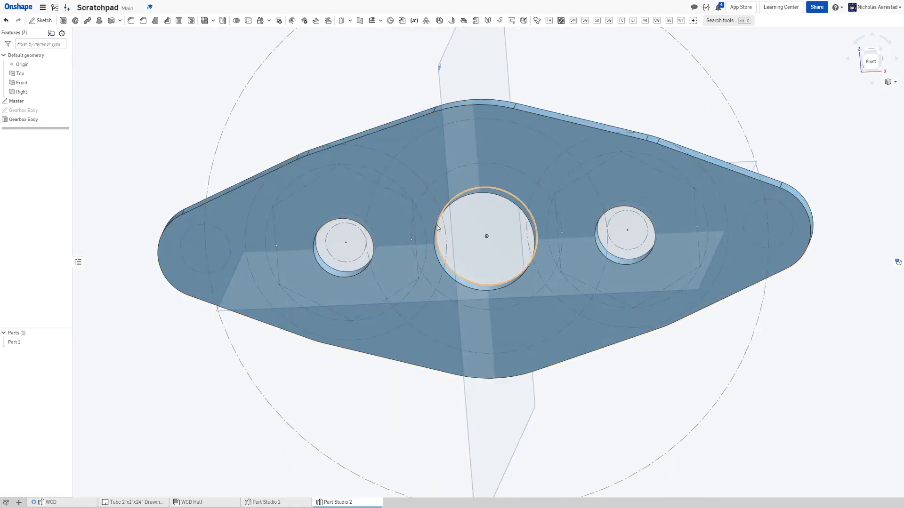
pyautogui.scroll(4, 457, 196)
pyautogui.moveTo(457, 196); pyautogui.dragTo(538, 177, button='right')
pyautogui.scroll(-2, 428, 182)
pyautogui.scroll(3, 428, 205)
pyautogui.scroll(-3, 440, 195)
pyautogui.scroll(-3, 538, 177)
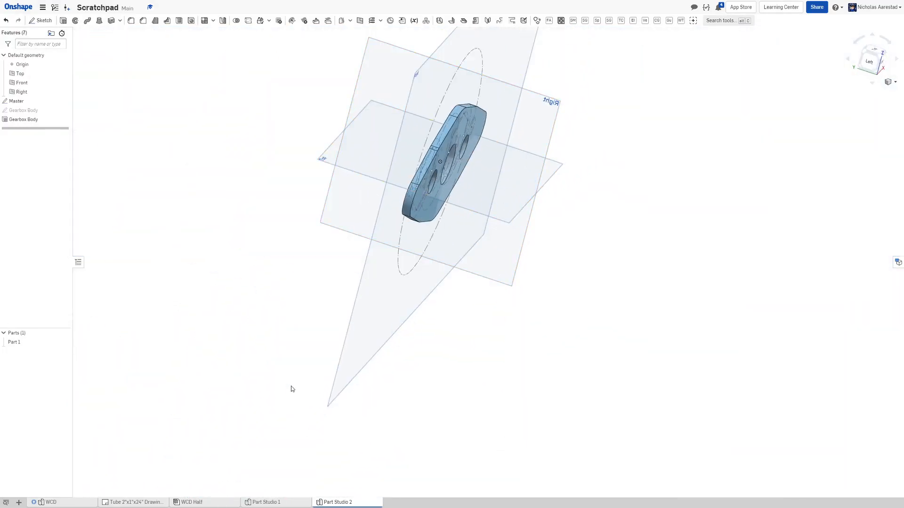
# In the WCD Half assembly, start inserting parts from another document and open MKCad - Motors in the MKCAD collection
pyautogui.click(188, 503)
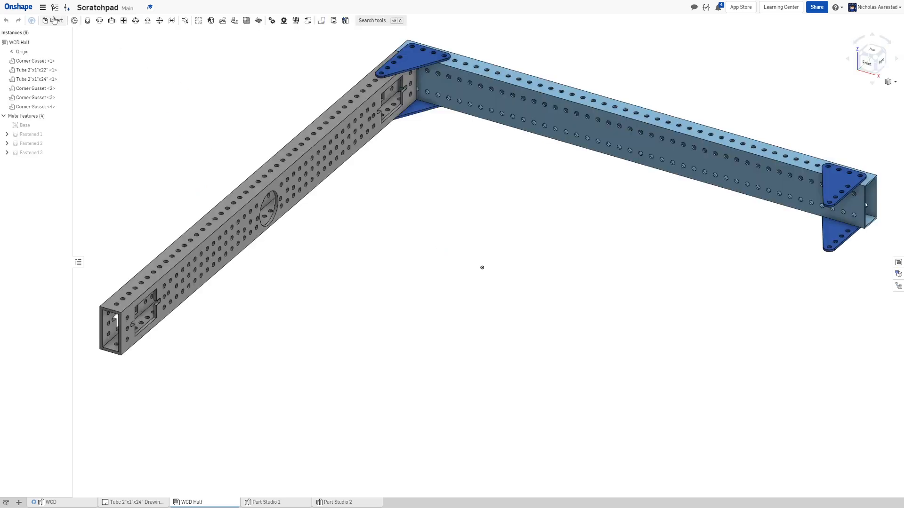
pyautogui.click(55, 20)
pyautogui.click(121, 78)
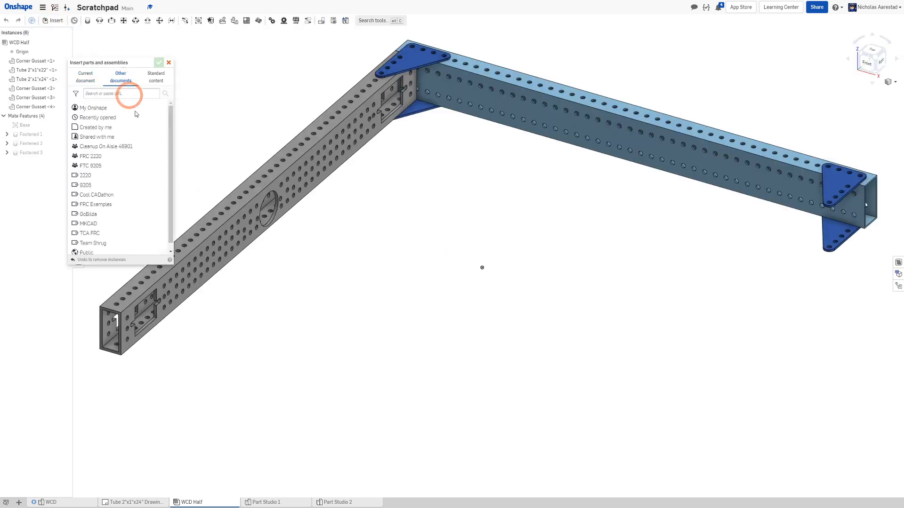
pyautogui.click(100, 225)
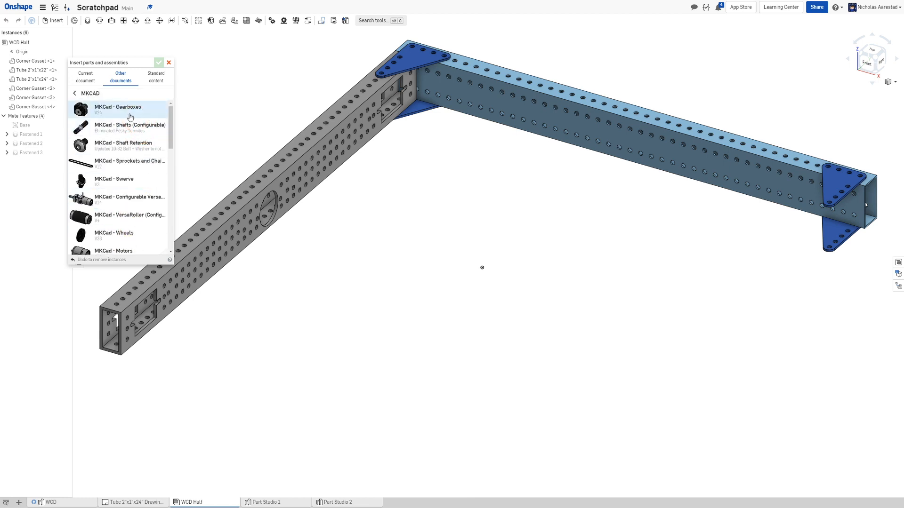
pyautogui.scroll(-3, 144, 170)
pyautogui.click(138, 182)
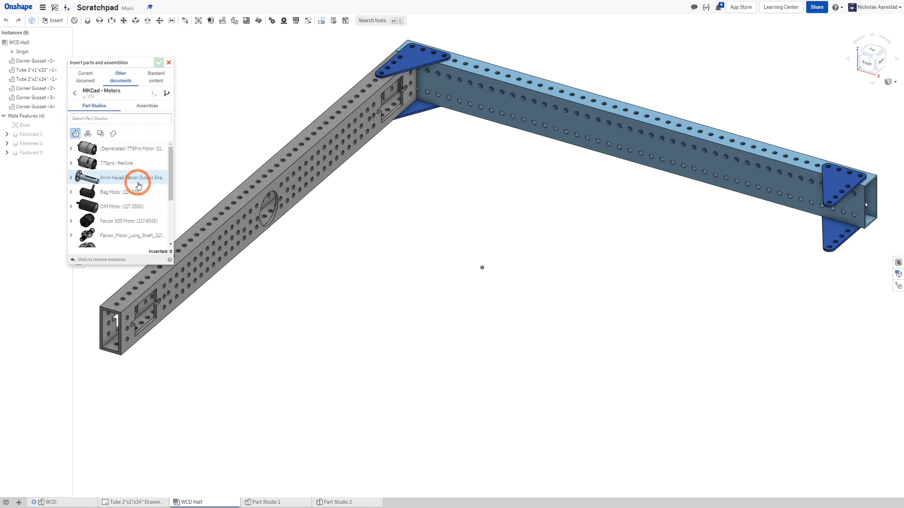
# Insert a configurable motor set to Falcon 500 w/ Long Shaft into the open space beside the tubes
pyautogui.scroll(-2, 136, 189)
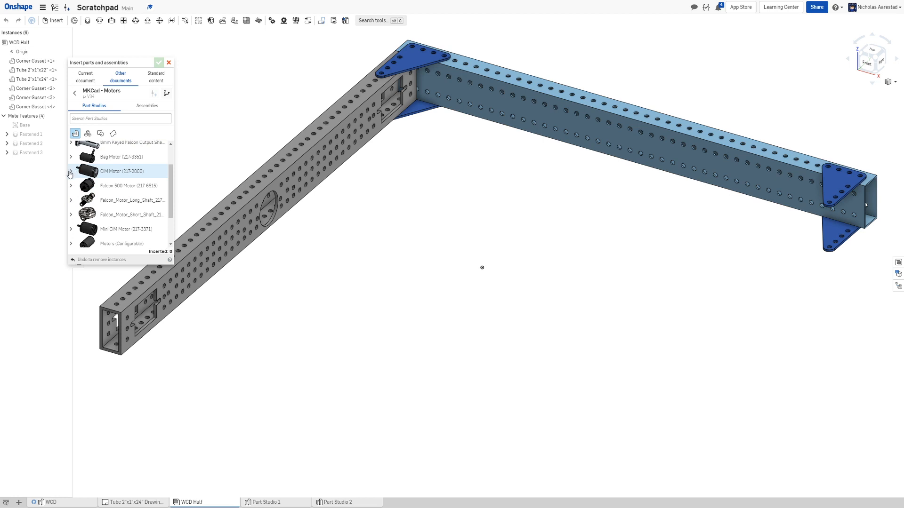
pyautogui.scroll(-2, 122, 207)
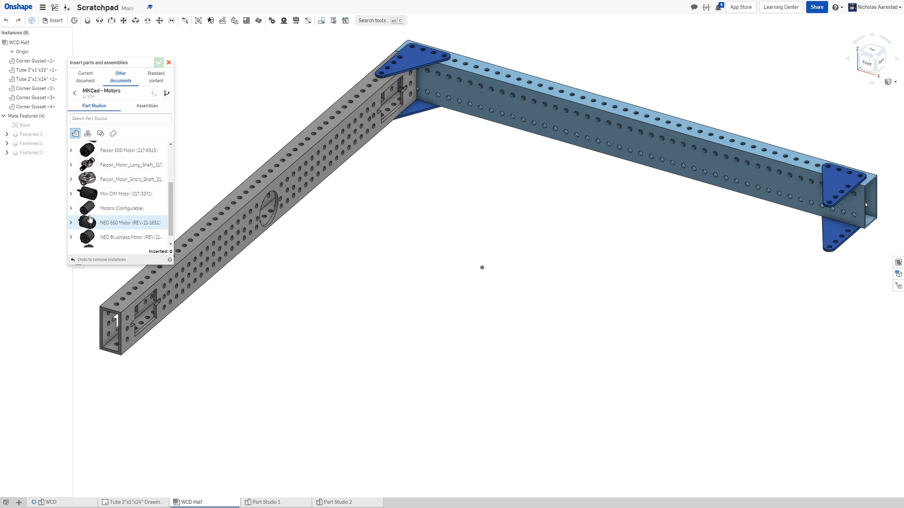
pyautogui.click(73, 209)
pyautogui.click(134, 222)
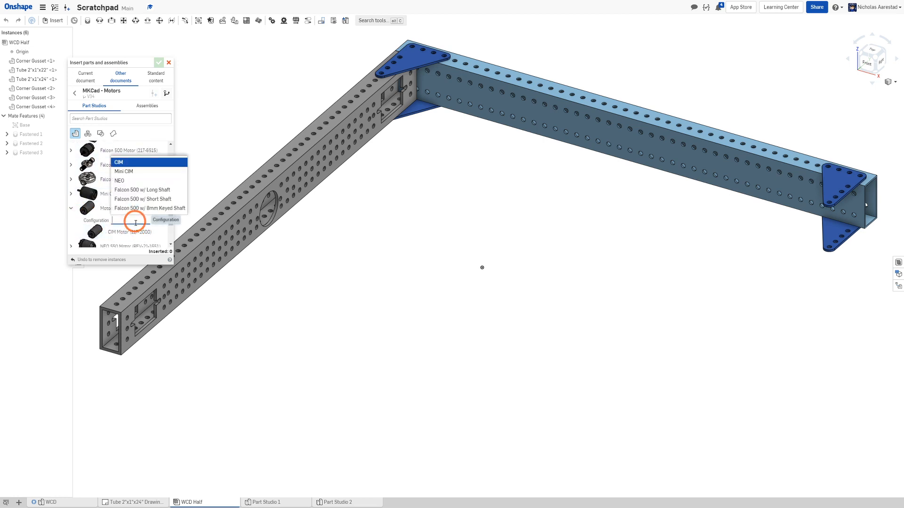
pyautogui.click(144, 190)
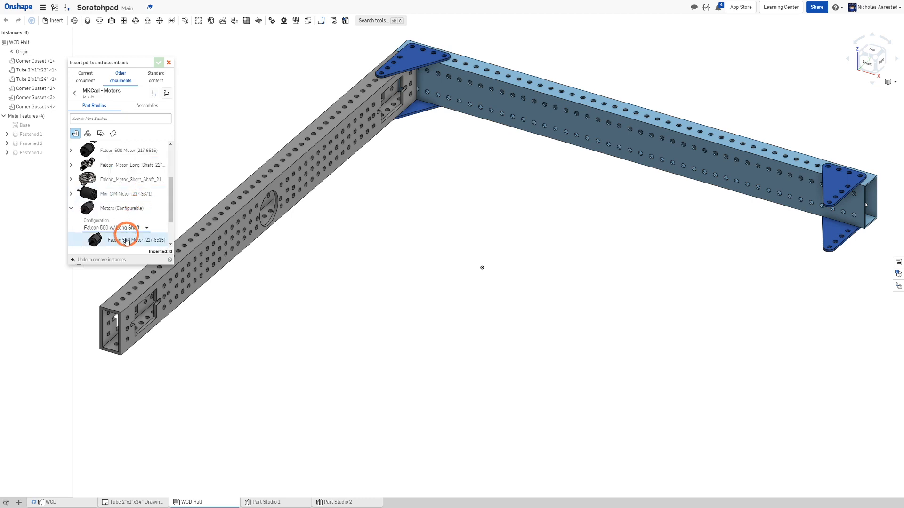
pyautogui.click(142, 239)
pyautogui.click(483, 201)
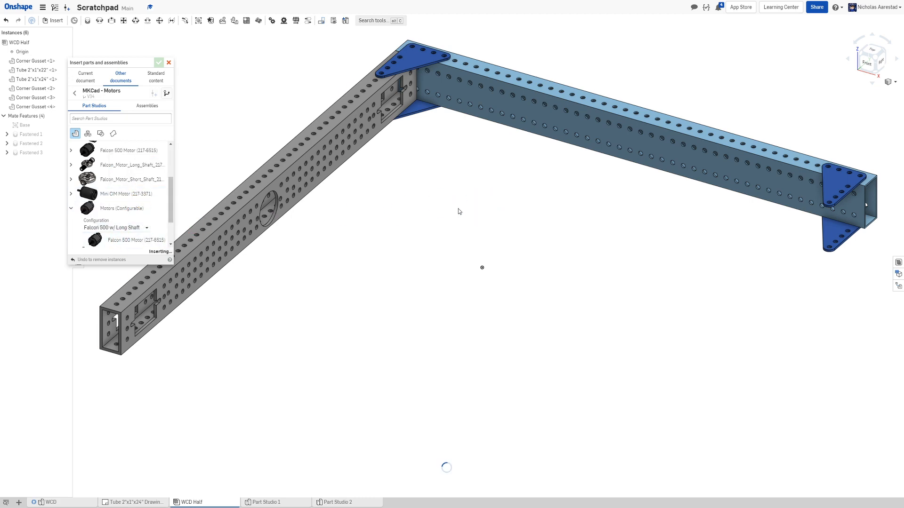
pyautogui.scroll(10, 451, 173)
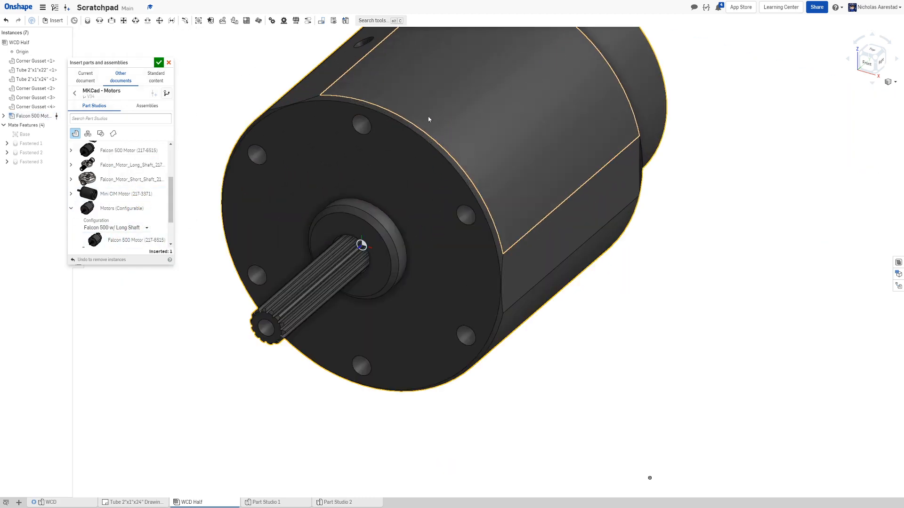
pyautogui.click(159, 63)
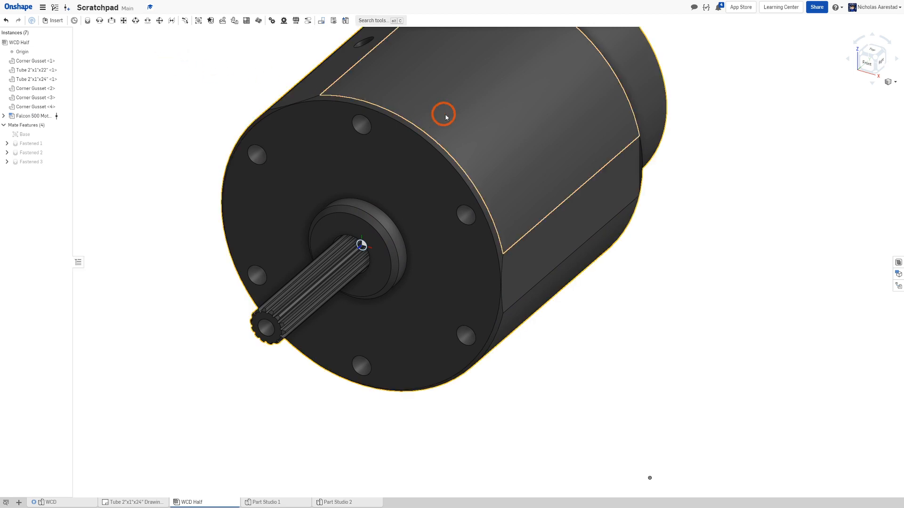
# Measure the radius of the outer edge of the Falcon 500 motor's front face
pyautogui.click(413, 125)
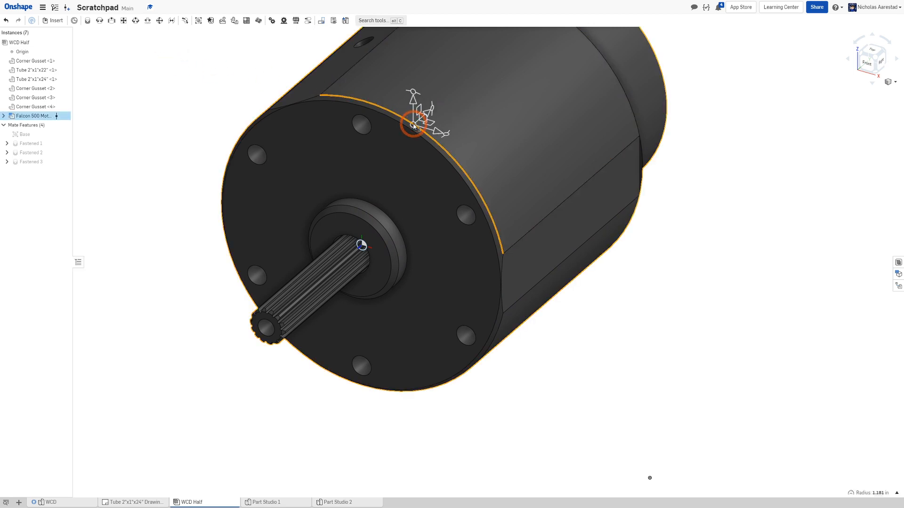
pyautogui.click(879, 493)
pyautogui.moveTo(532, 271); pyautogui.dragTo(565, 282, button='right')
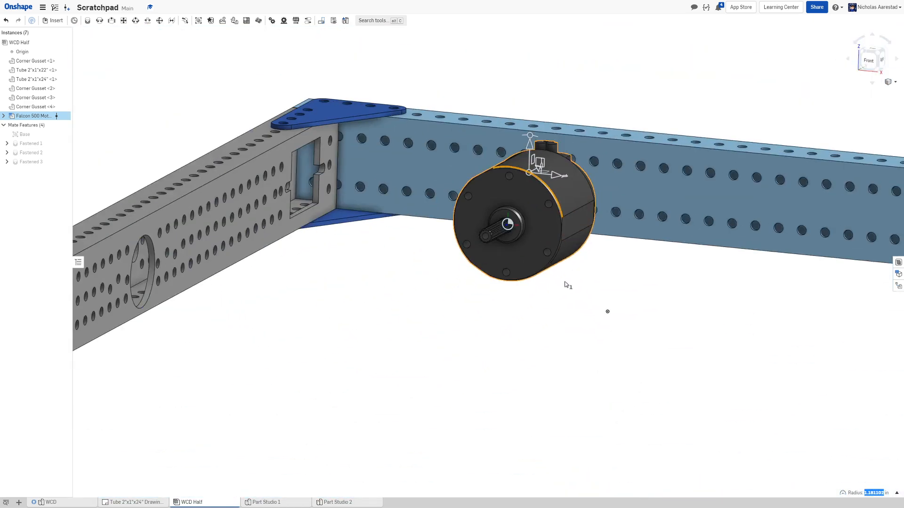
pyautogui.scroll(-3, 538, 316)
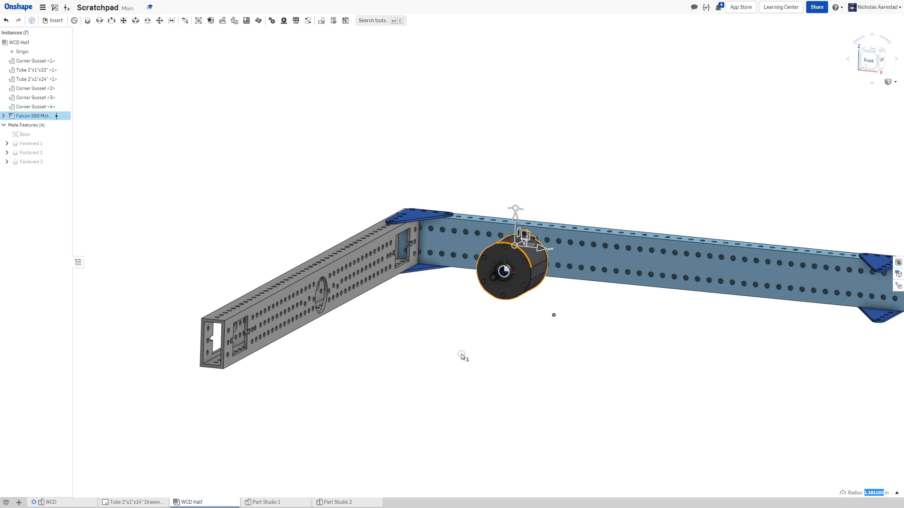
pyautogui.click(466, 350)
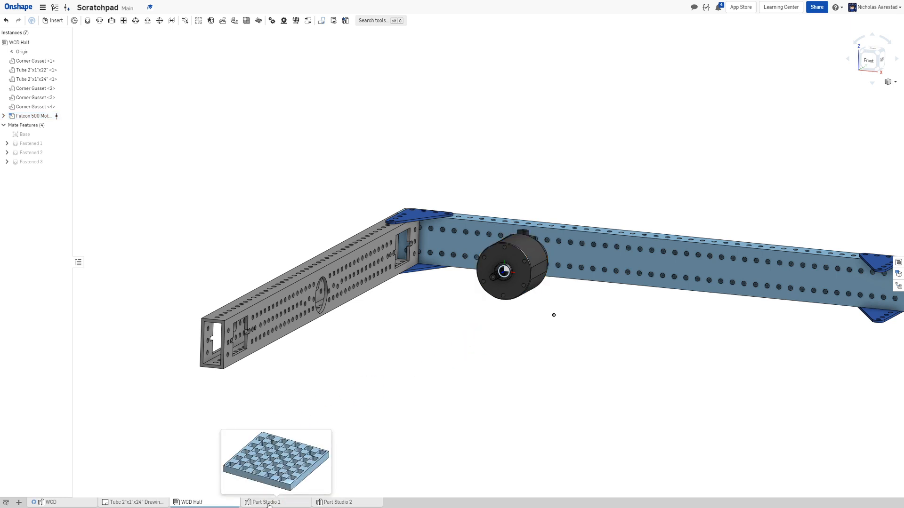
# Return to Part Studio 2 and open the Master sketch for editing, viewed normal to its plane
pyautogui.click(328, 501)
pyautogui.click(431, 352)
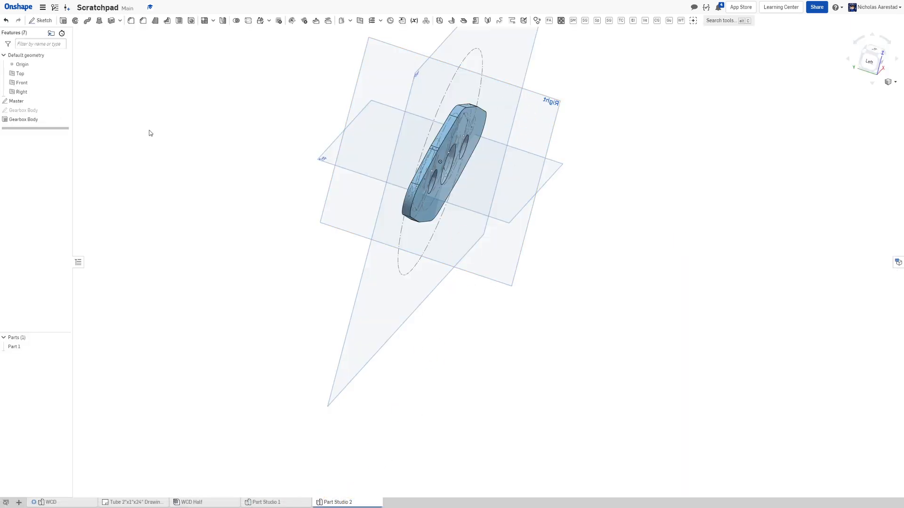
pyautogui.doubleClick(19, 101)
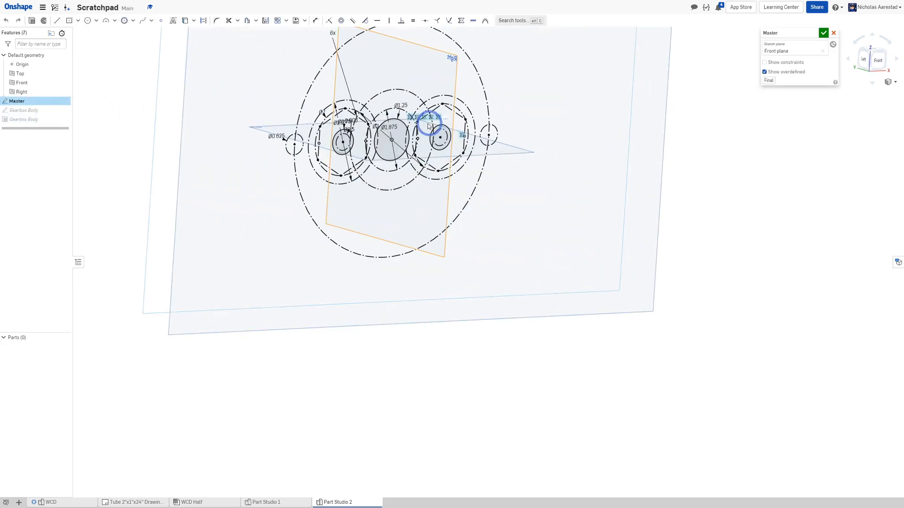
pyautogui.press('n')
pyautogui.scroll(5, 456, 255)
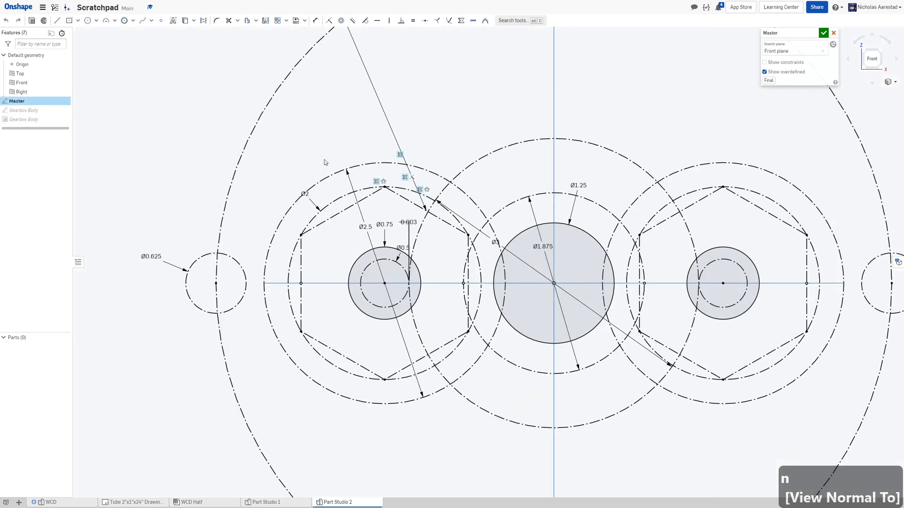
# Set the diameter of the outer construction circle around the left hexagon to 2.36 in and accept the Master sketch
pyautogui.moveTo(496, 243); pyautogui.dragTo(523, 196)
pyautogui.moveTo(363, 226); pyautogui.dragTo(300, 146)
pyautogui.doubleClick(301, 147)
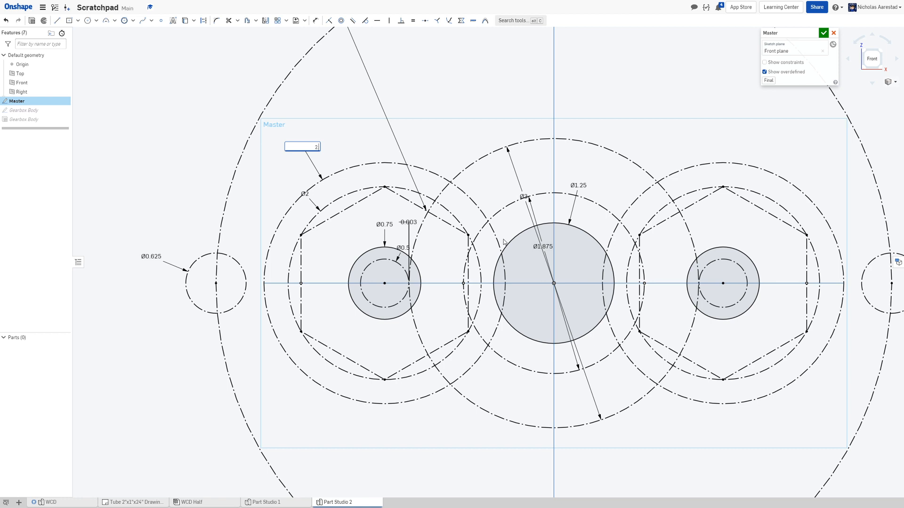
pyautogui.press('Return')
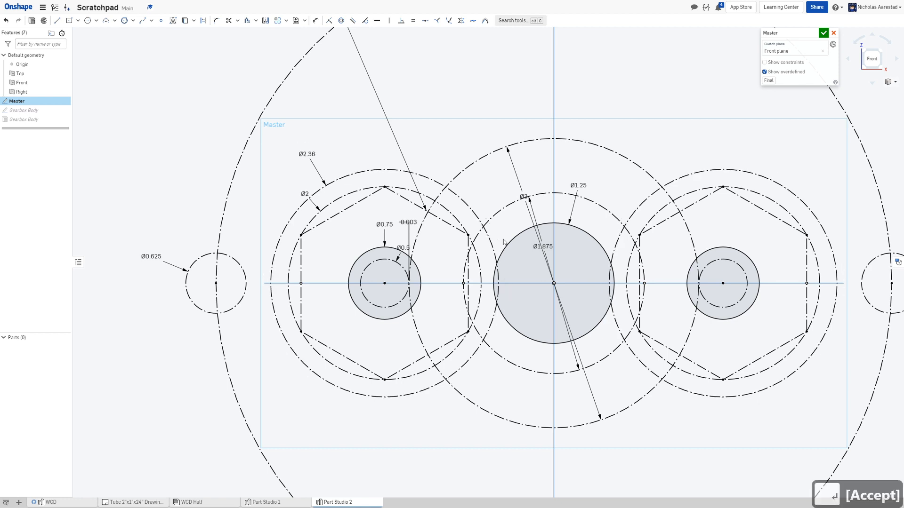
pyautogui.scroll(-1, 473, 246)
pyautogui.scroll(1, 475, 260)
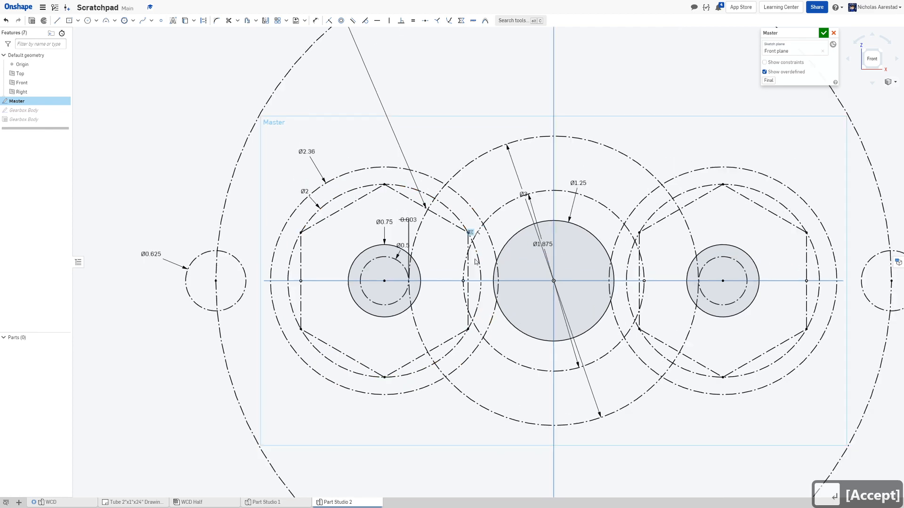
pyautogui.scroll(1, 475, 262)
pyautogui.scroll(-2, 470, 259)
pyautogui.scroll(2, 463, 254)
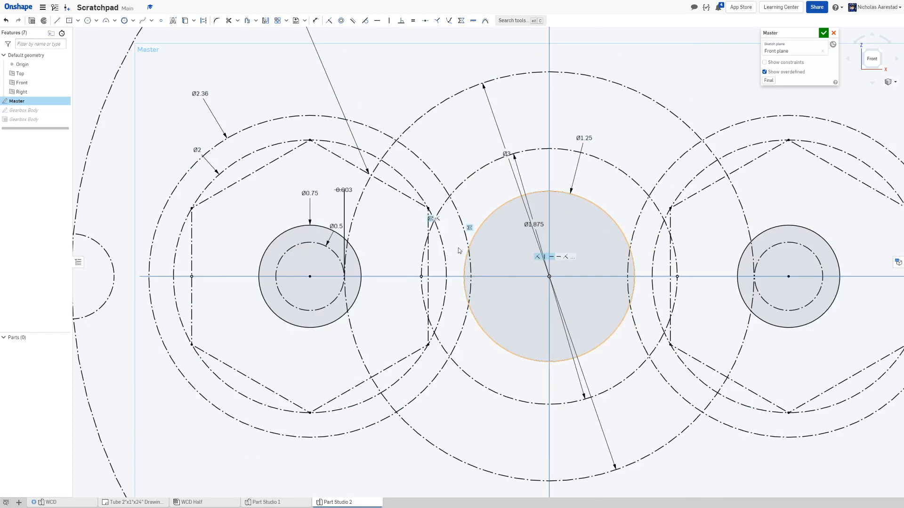
pyautogui.press('f')
pyautogui.click(824, 33)
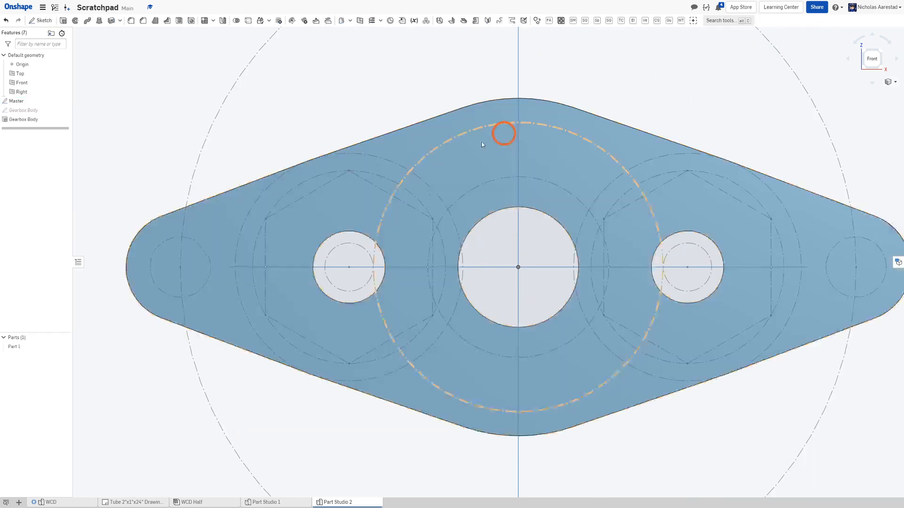
# Examine how the motor circles fit against the plate's outer edge and the central 1.25 in hole
pyautogui.scroll(-1, 386, 149)
pyautogui.scroll(3, 328, 154)
pyautogui.scroll(4, 330, 149)
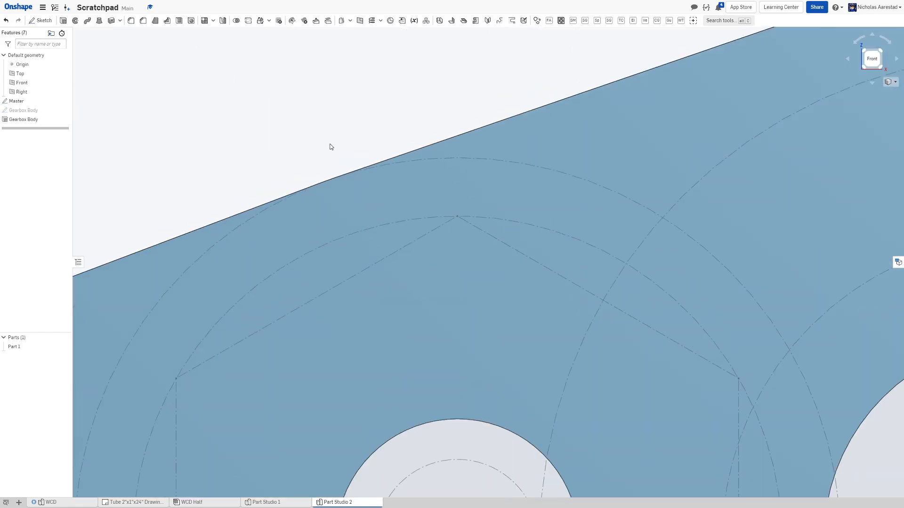
pyautogui.scroll(-4, 325, 198)
pyautogui.scroll(-3, 306, 170)
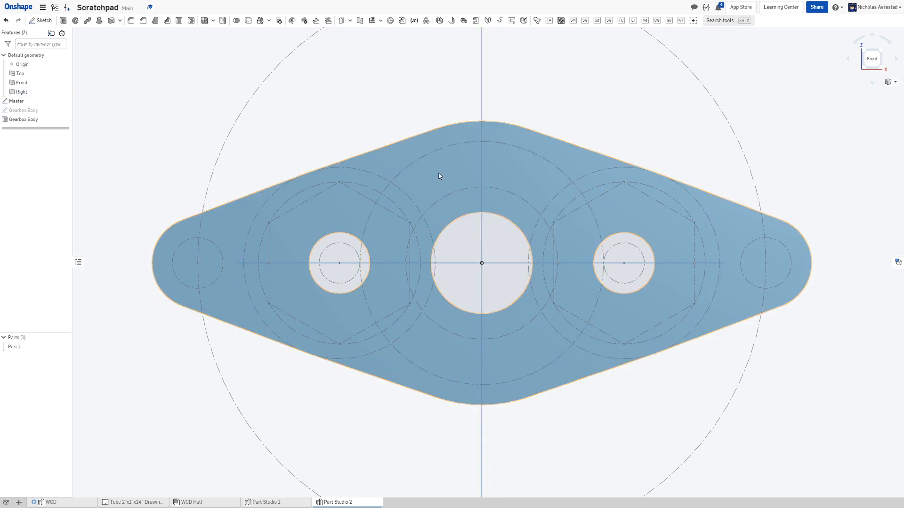
pyautogui.scroll(5, 438, 235)
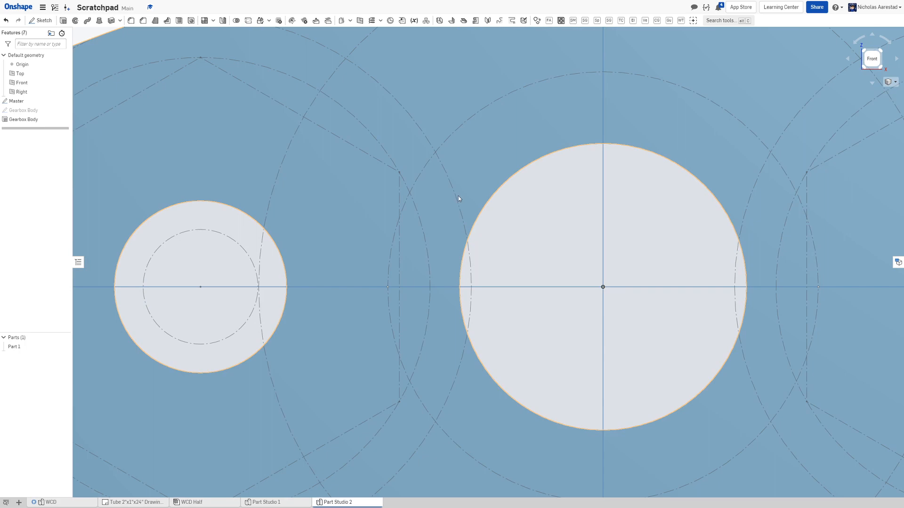
pyautogui.scroll(-3, 452, 195)
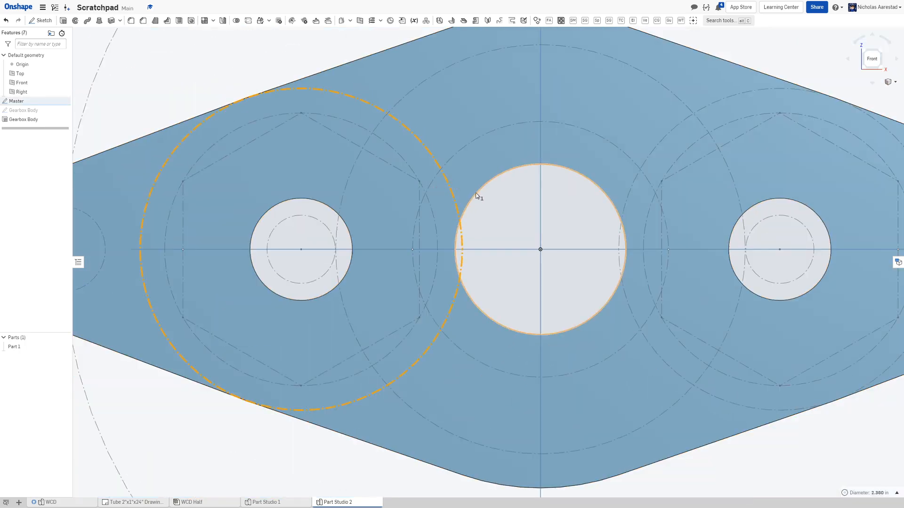
pyautogui.scroll(-4, 474, 194)
pyautogui.click(767, 302)
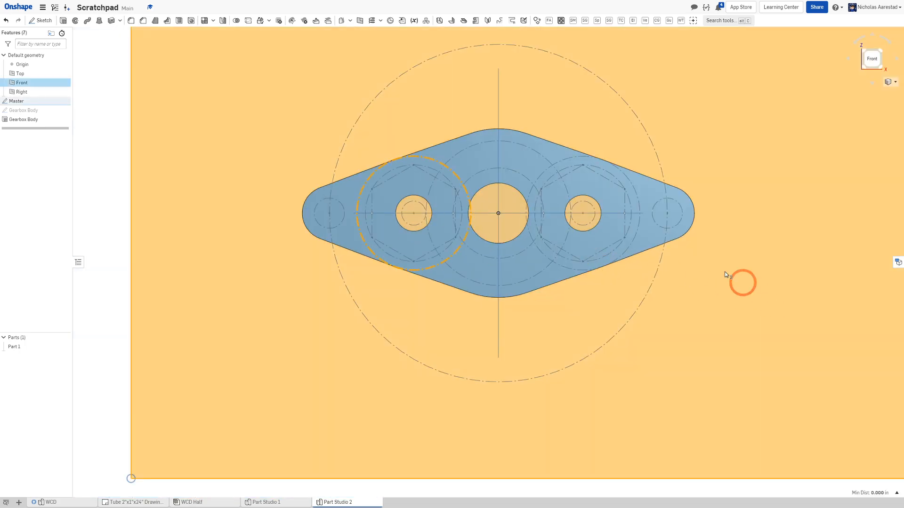
pyautogui.press('space')
pyautogui.scroll(5, 497, 211)
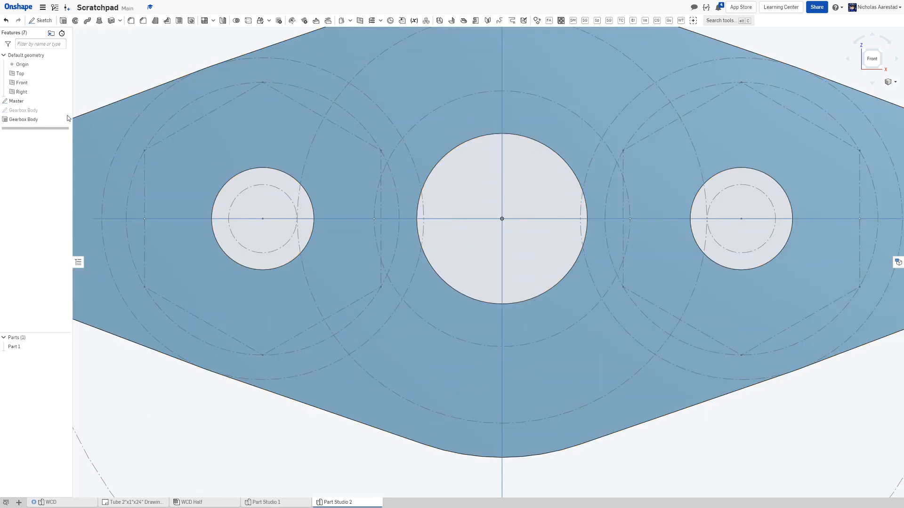
# Reopen the Master sketch and set the diameter of the 3 in central construction circle to (62/20) in
pyautogui.doubleClick(23, 102)
pyautogui.scroll(-3, 497, 162)
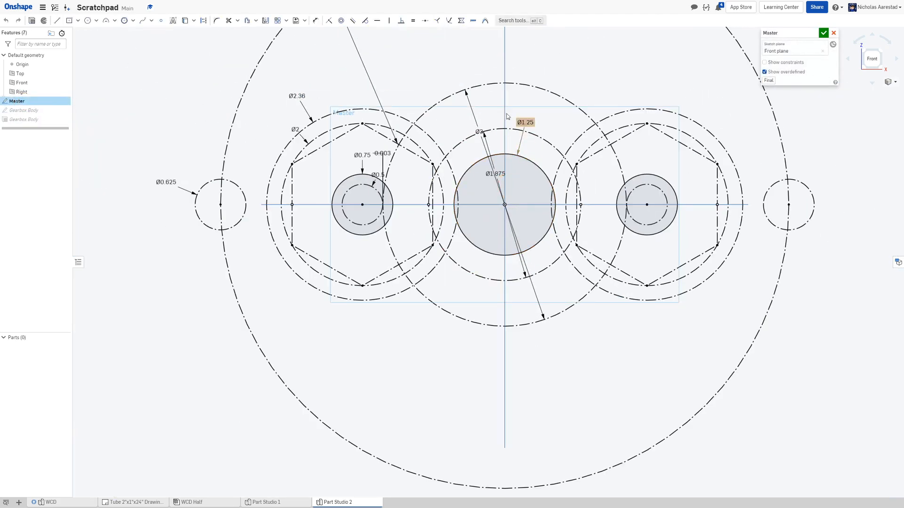
pyautogui.moveTo(478, 132); pyautogui.dragTo(454, 111)
pyautogui.doubleClick(454, 111)
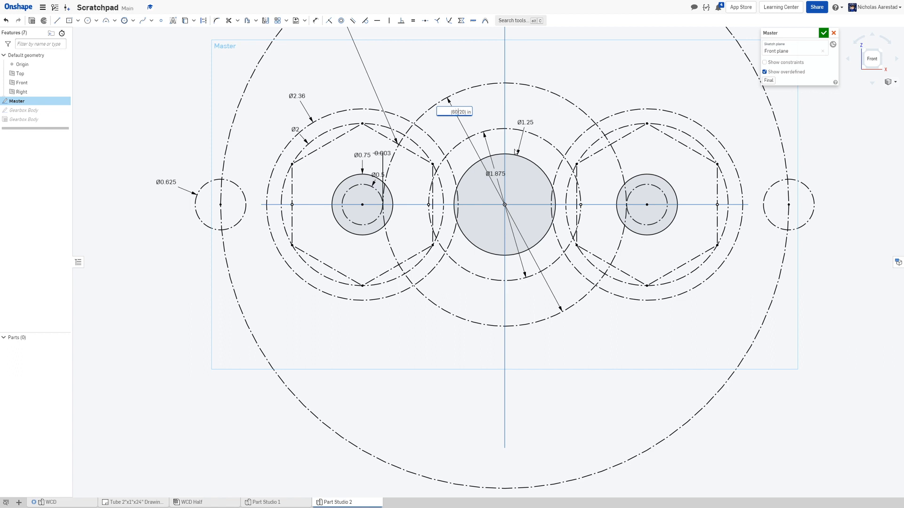
pyautogui.write('2')
pyautogui.press('Return')
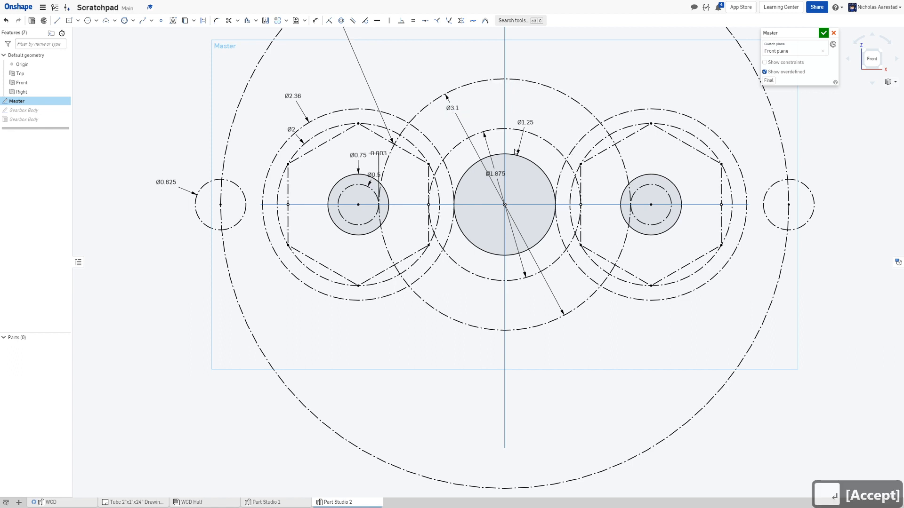
# Set the central construction circle's diameter to (64/20) in and accept the Master sketch
pyautogui.doubleClick(473, 120)
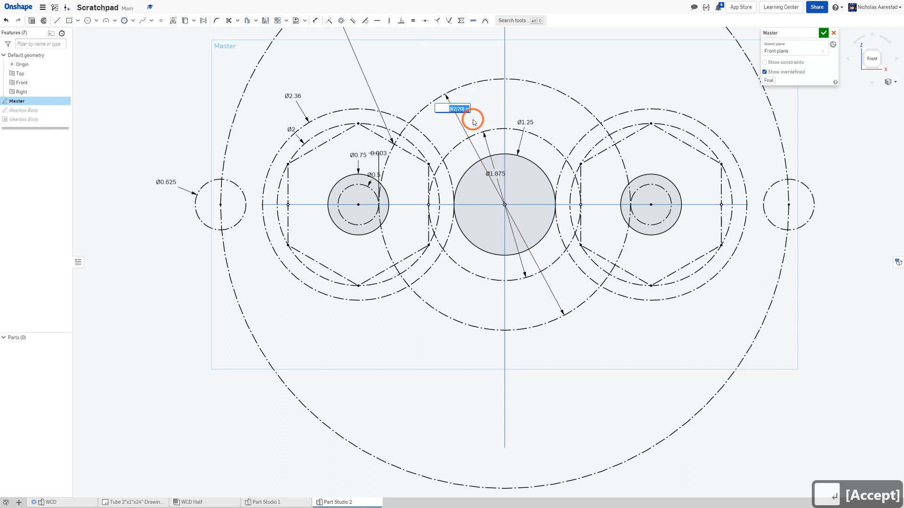
pyautogui.press('BackSpace')
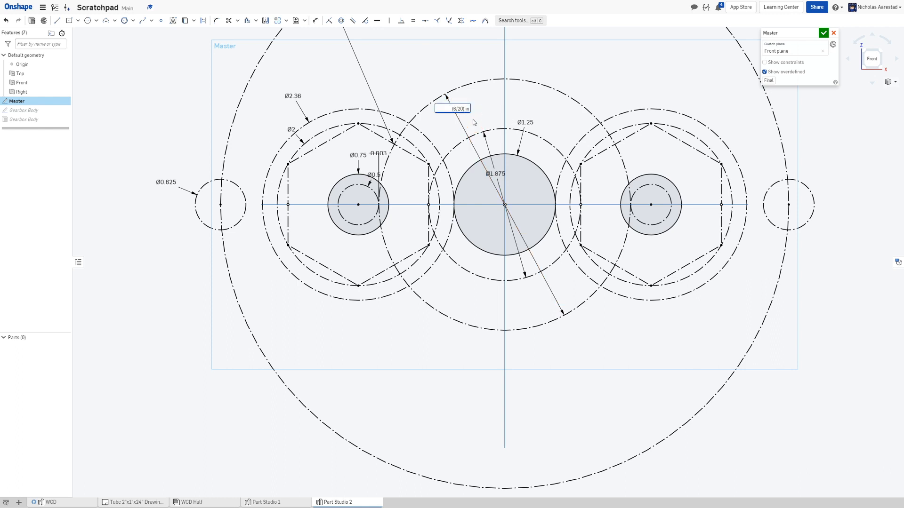
pyautogui.write('4')
pyautogui.press('Return')
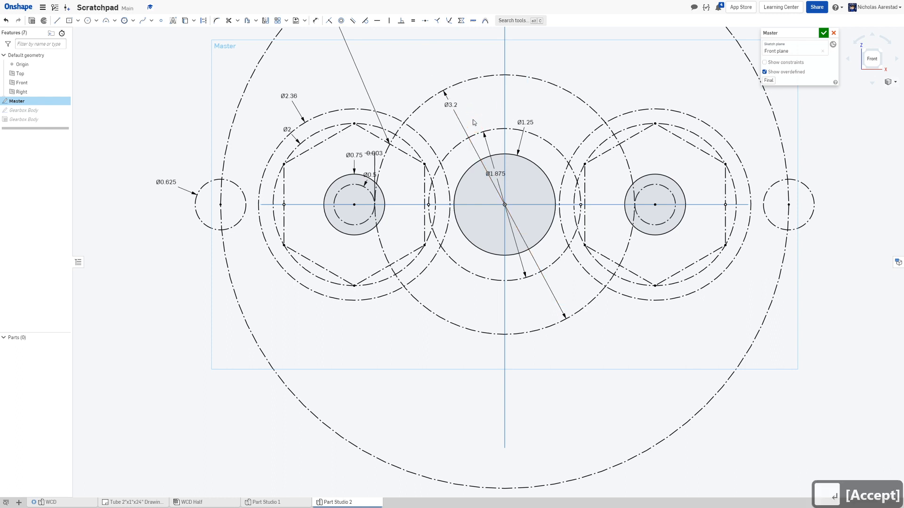
pyautogui.scroll(-4, 473, 119)
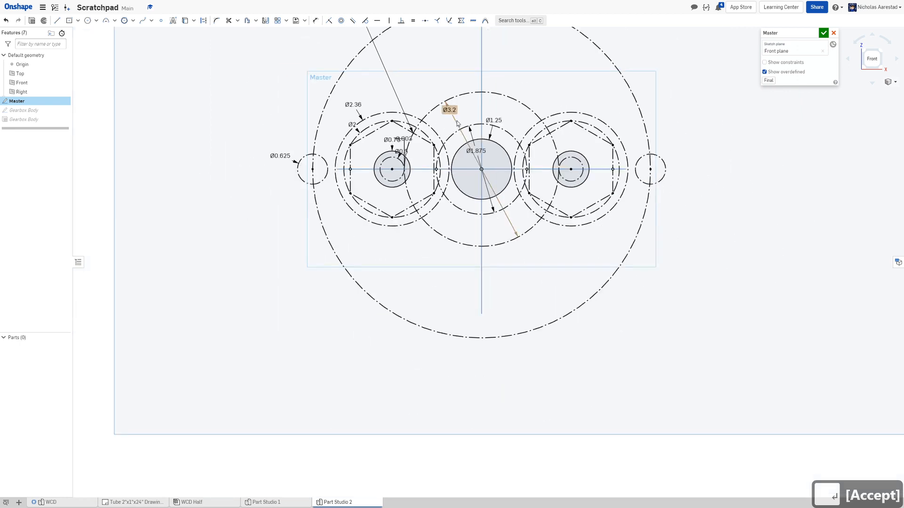
pyautogui.scroll(8, 515, 135)
pyautogui.click(824, 33)
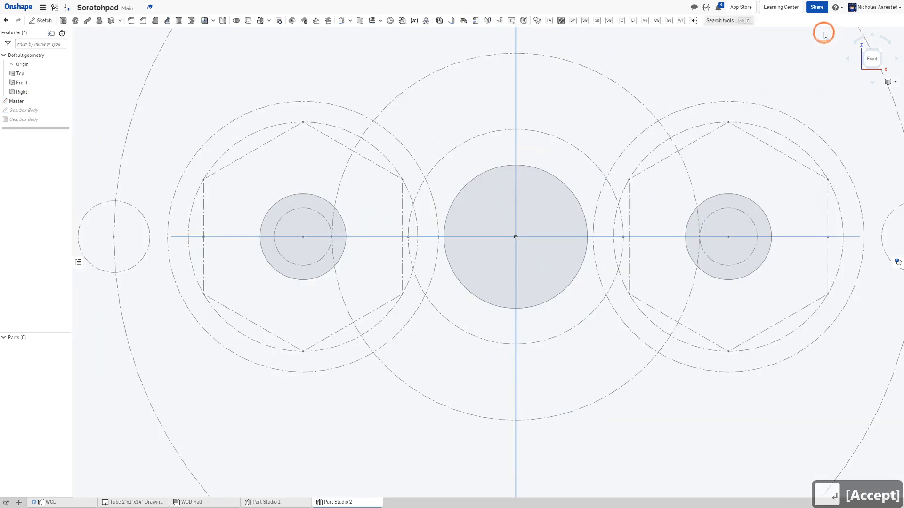
# Edit the Gearbox Body extrude to add the two missing crescent regions beside the central hole, keeping the 0.25 in depth
pyautogui.scroll(-5, 430, 128)
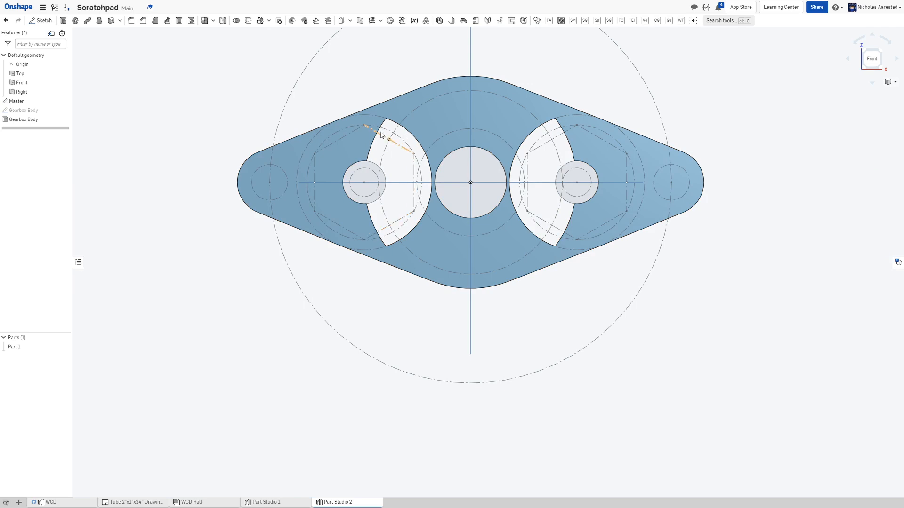
pyautogui.moveTo(587, 140); pyautogui.dragTo(528, 184, button='right')
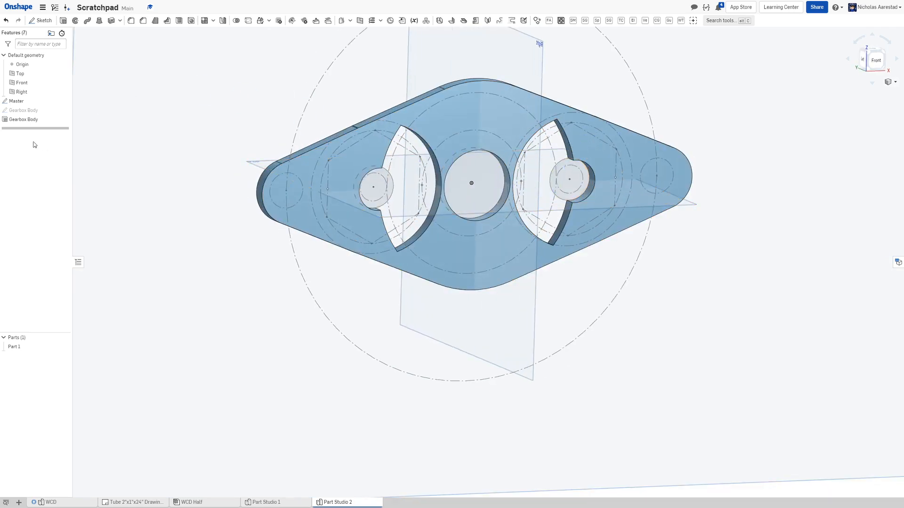
pyautogui.click(26, 118)
pyautogui.doubleClick(445, 230)
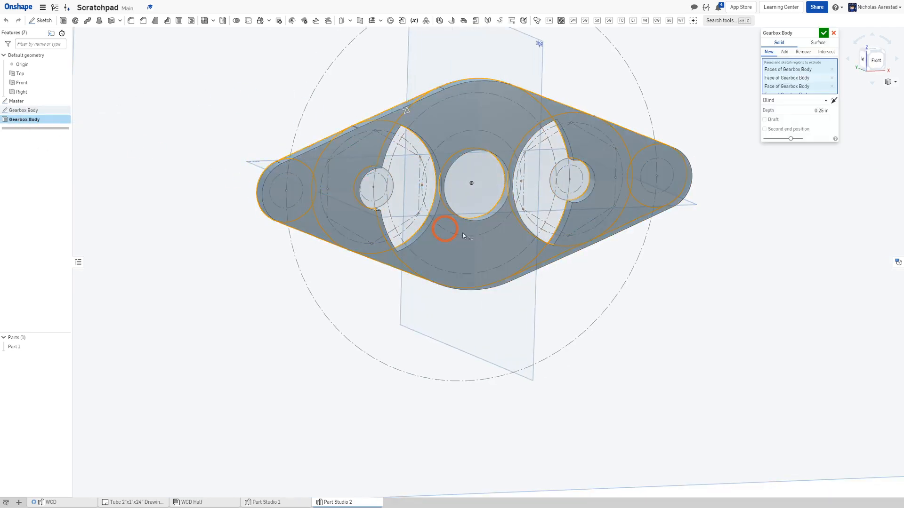
pyautogui.scroll(5, 423, 156)
pyautogui.click(391, 125)
pyautogui.click(673, 123)
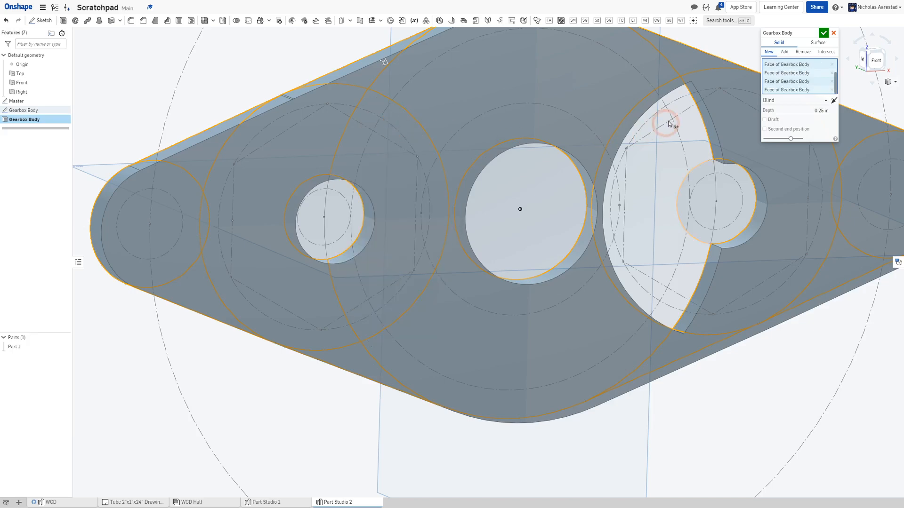
pyautogui.moveTo(673, 122); pyautogui.dragTo(570, 127, button='right')
pyautogui.scroll(-5, 404, 184)
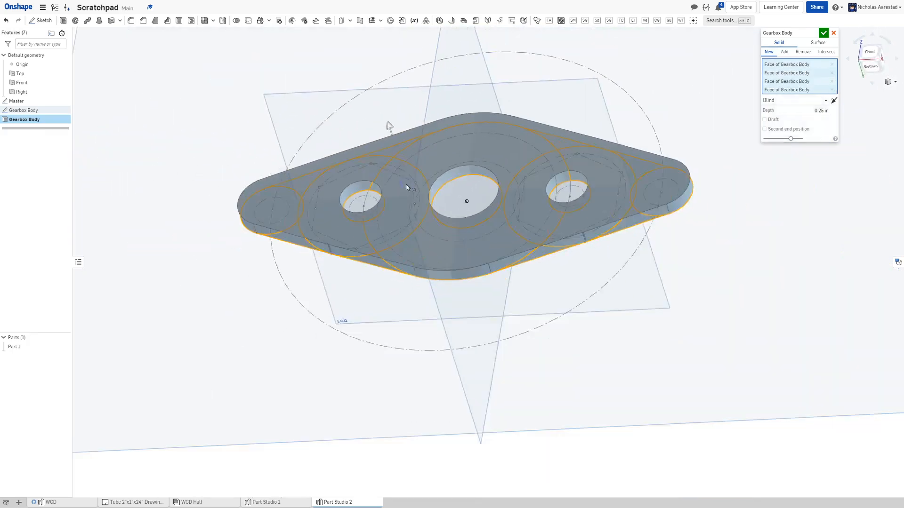
pyautogui.moveTo(405, 187); pyautogui.dragTo(428, 228, button='right')
pyautogui.click(823, 33)
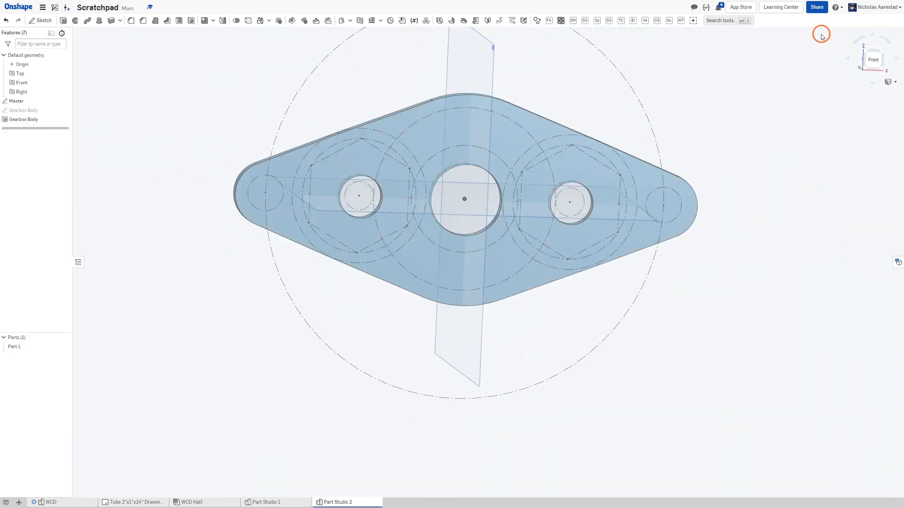
# Start a Hole feature on the plate's back side as a simple through hole, ANSI clearance, size #10, close fit
pyautogui.moveTo(430, 143); pyautogui.dragTo(589, 147, button='right')
pyautogui.scroll(-3, 589, 147)
pyautogui.scroll(4, 438, 149)
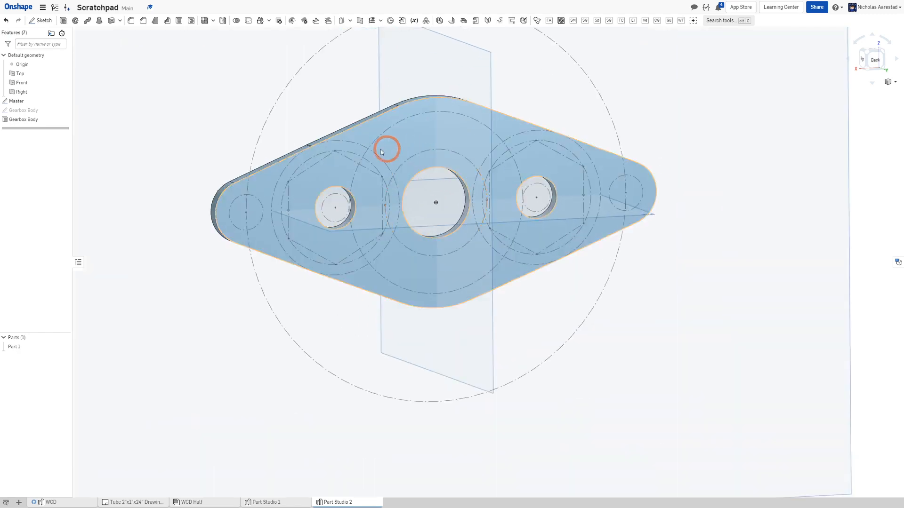
pyautogui.moveTo(386, 148); pyautogui.dragTo(341, 124, button='right')
pyautogui.scroll(1, 327, 171)
pyautogui.scroll(1, 325, 173)
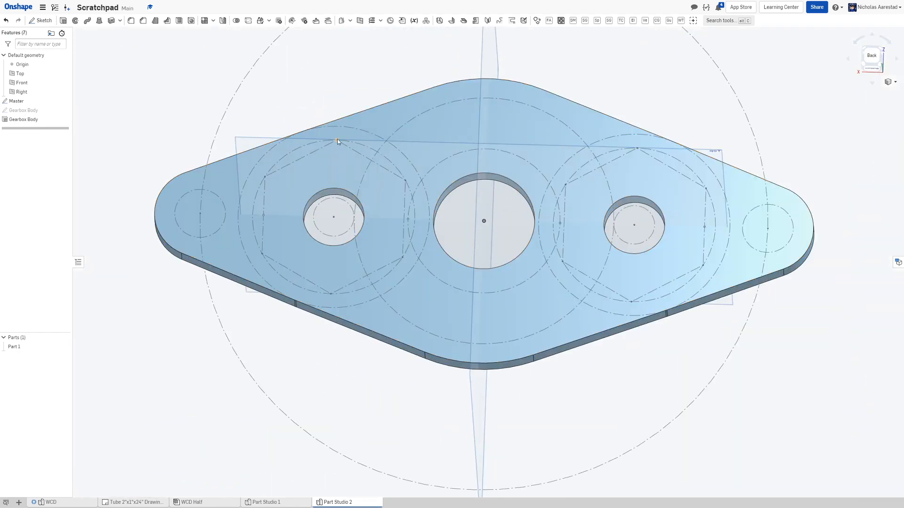
pyautogui.scroll(-2, 333, 138)
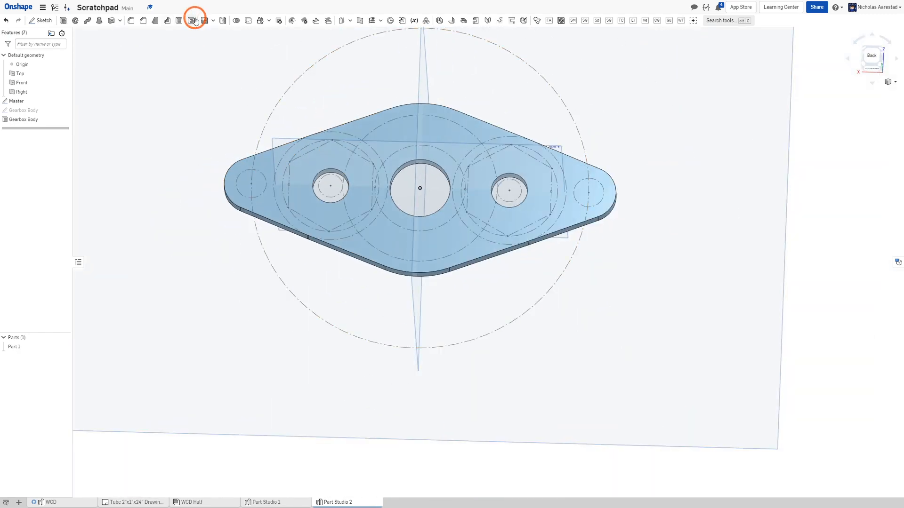
pyautogui.click(192, 21)
pyautogui.click(810, 43)
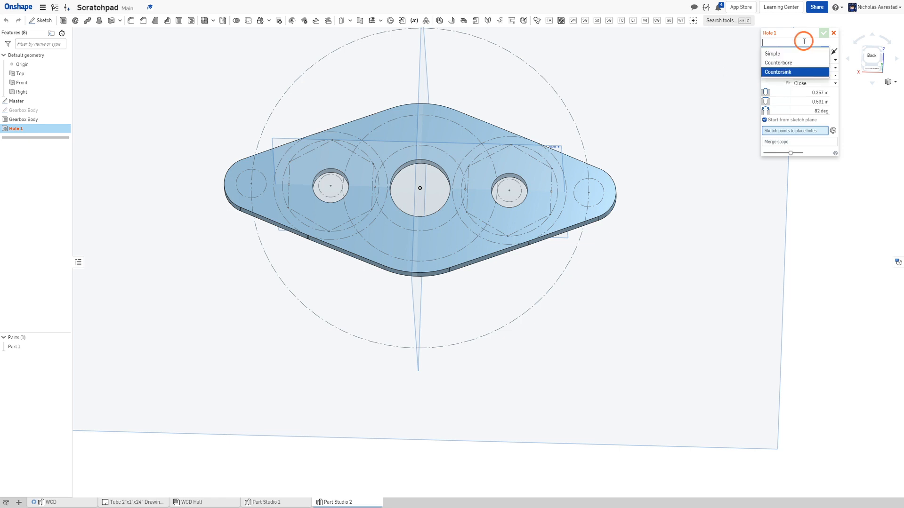
pyautogui.click(776, 74)
pyautogui.click(819, 77)
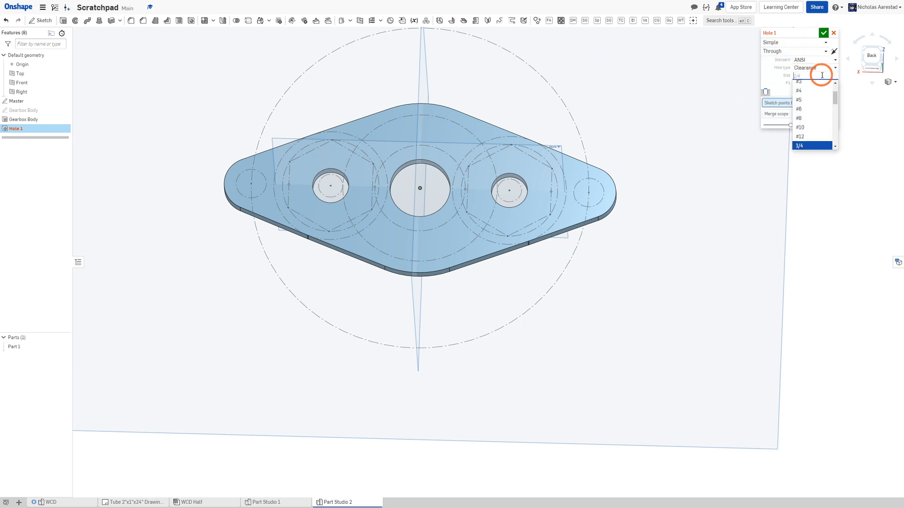
pyautogui.click(818, 126)
pyautogui.click(294, 151)
pyautogui.scroll(4, 294, 152)
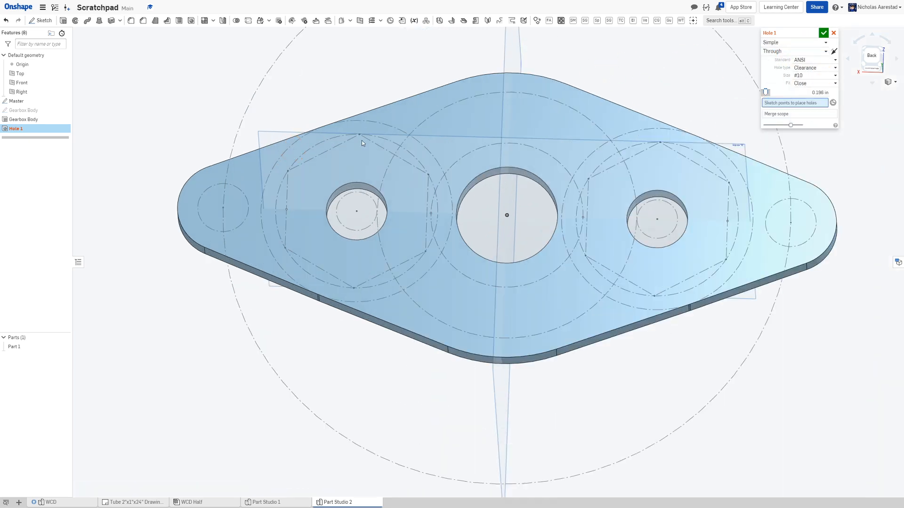
pyautogui.scroll(-3, 357, 134)
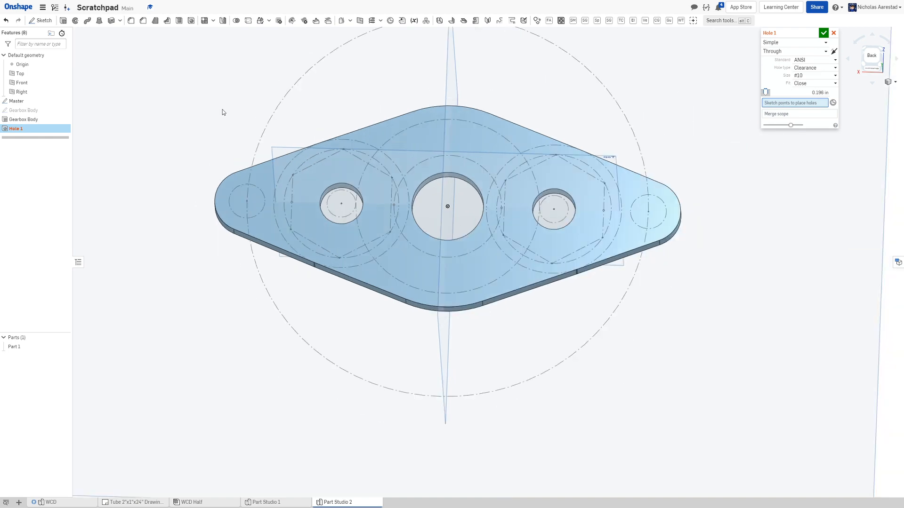
pyautogui.click(33, 114)
pyautogui.click(276, 130)
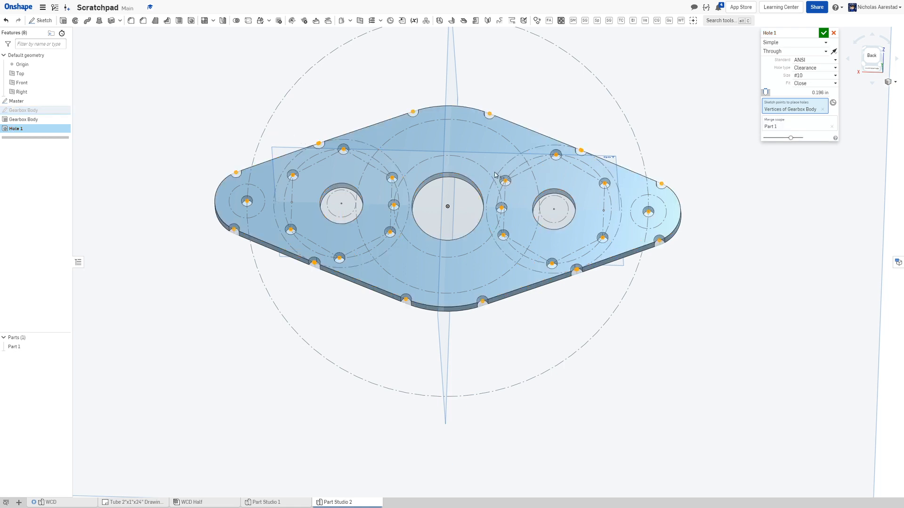
pyautogui.hotkey('ctrl', 'z')
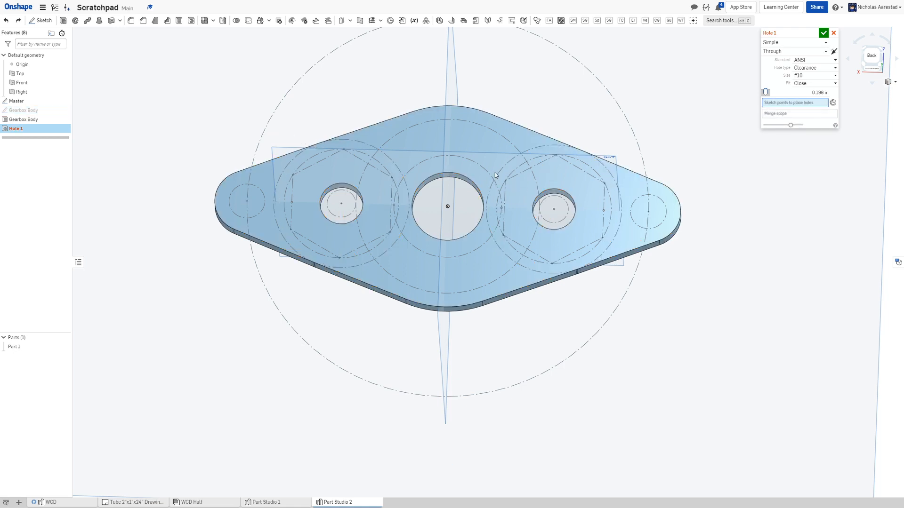
# Place holes at the left motor hexagon's six corners, the midpoint of its inner side, and the centre of the left end circle
pyautogui.click(343, 150)
pyautogui.click(293, 175)
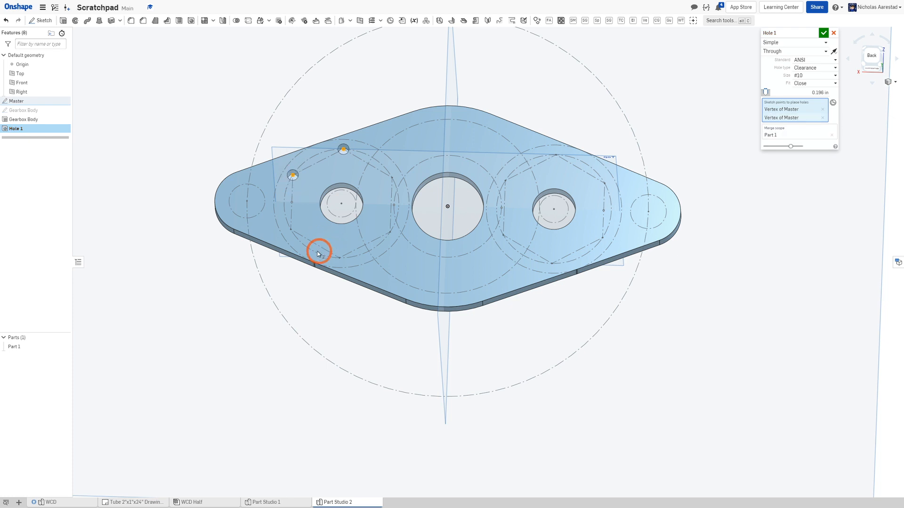
pyautogui.click(291, 230)
pyautogui.click(340, 257)
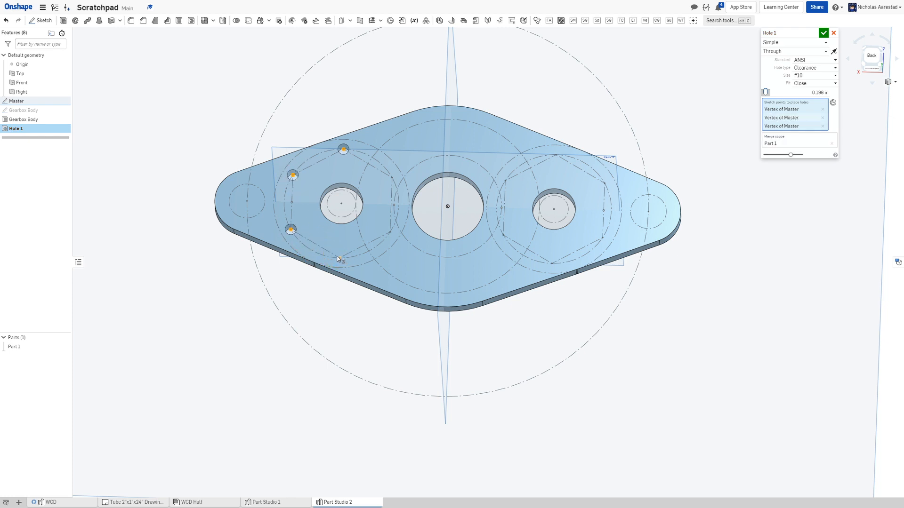
pyautogui.click(391, 178)
pyautogui.click(395, 207)
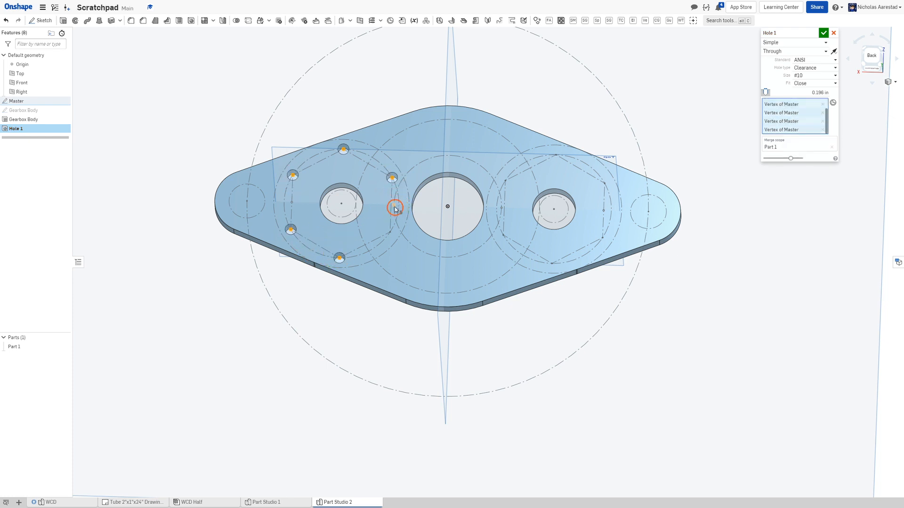
pyautogui.click(390, 232)
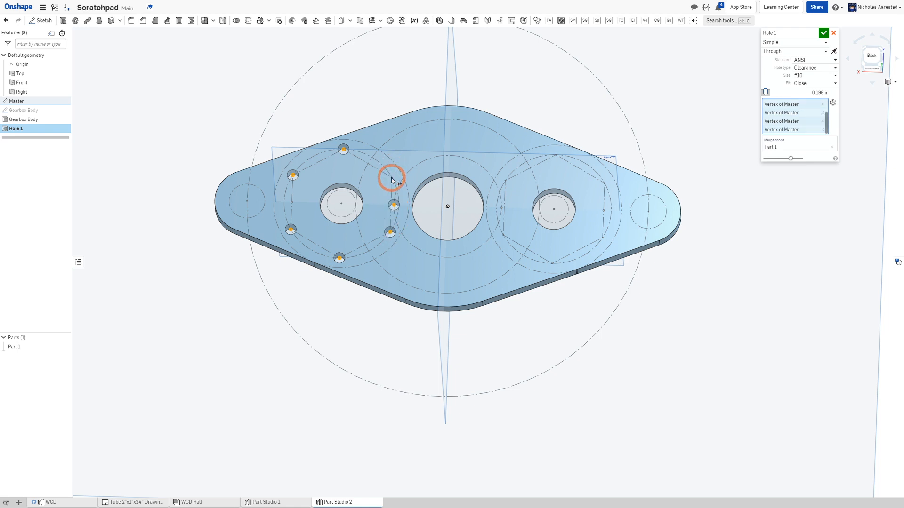
pyautogui.click(338, 204)
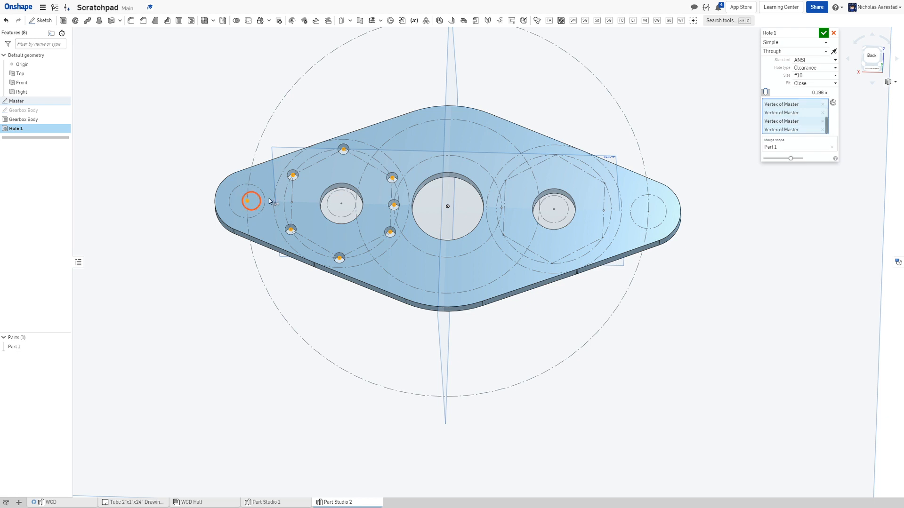
# Add matching hole points on the right hexagon's six corners and inner-side midpoint, and at the right end circle's centre
pyautogui.click(505, 181)
pyautogui.click(501, 207)
pyautogui.click(504, 235)
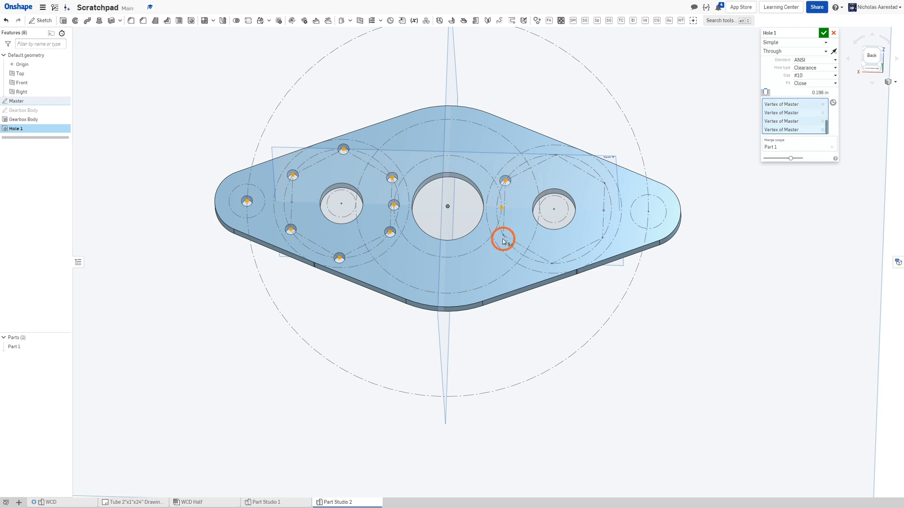
pyautogui.click(556, 156)
pyautogui.click(605, 183)
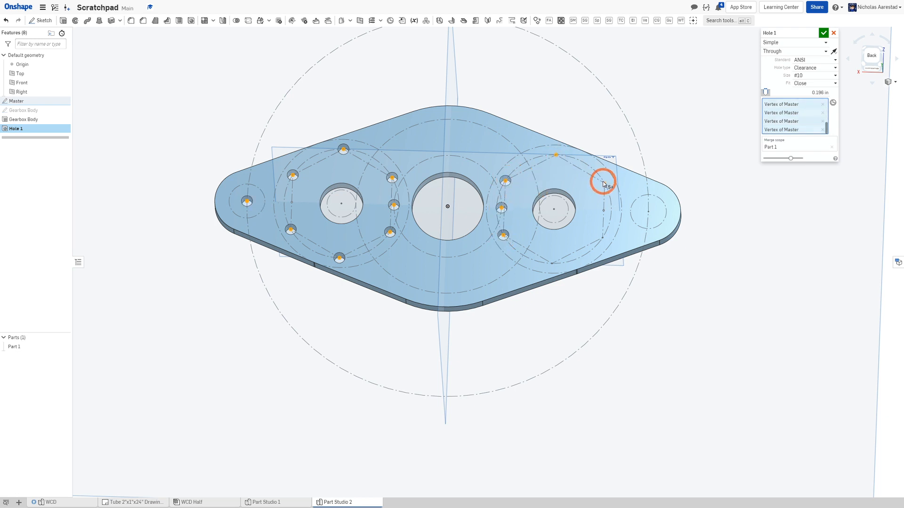
pyautogui.click(604, 238)
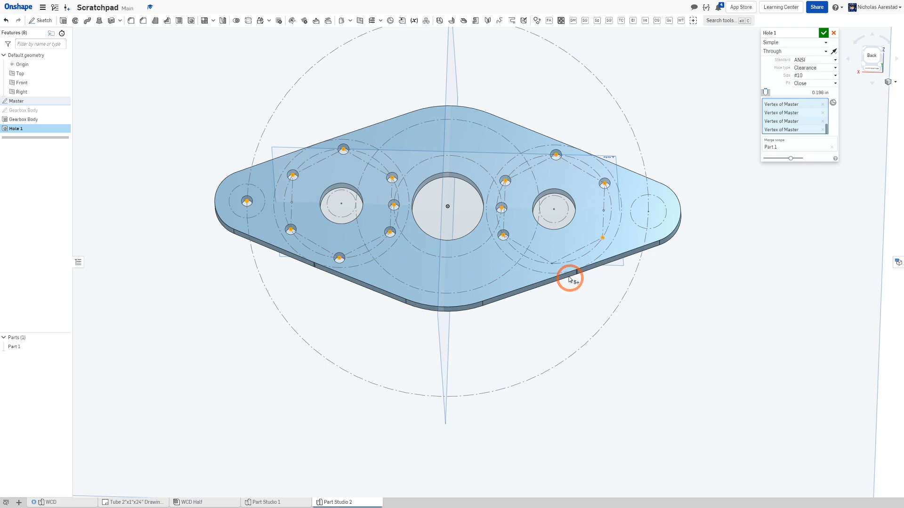
pyautogui.click(552, 264)
pyautogui.click(649, 212)
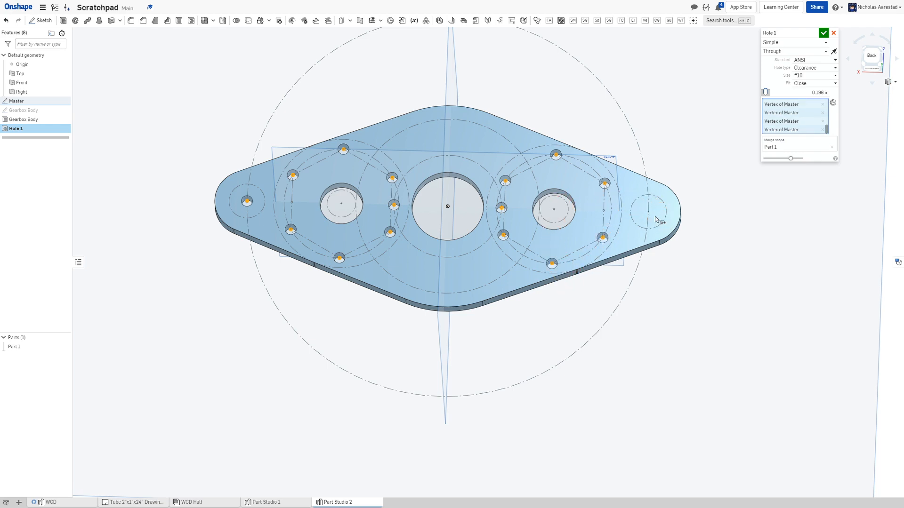
# Rename the hole feature as Gearbox and accept it
pyautogui.moveTo(390, 111); pyautogui.dragTo(454, 177, button='right')
pyautogui.press('n')
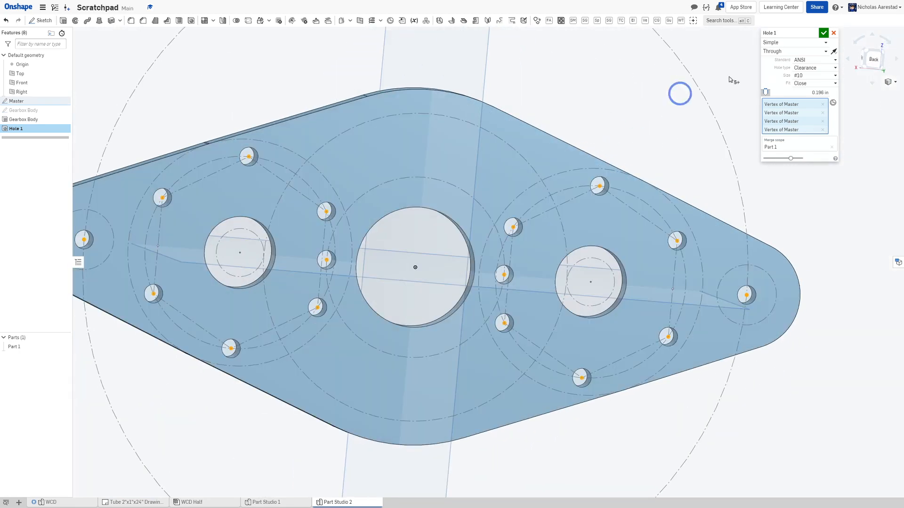
pyautogui.click(810, 33)
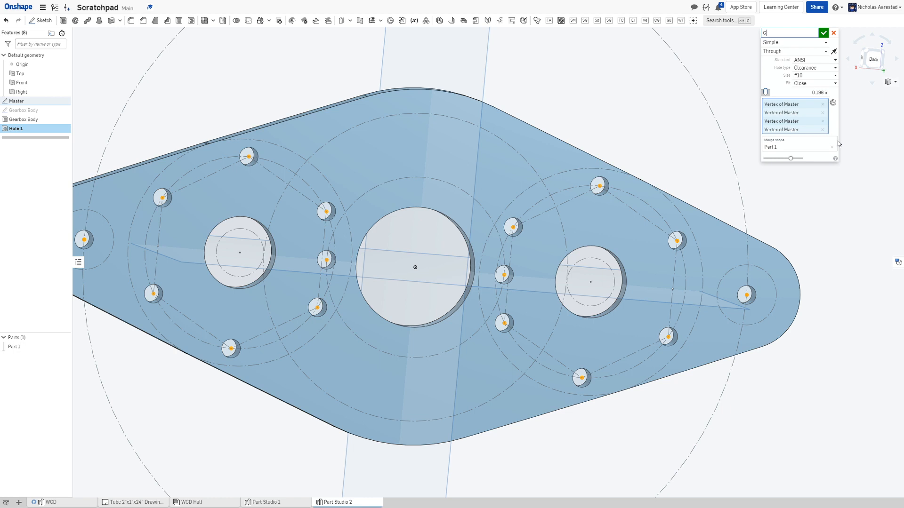
pyautogui.write('Gearbox')
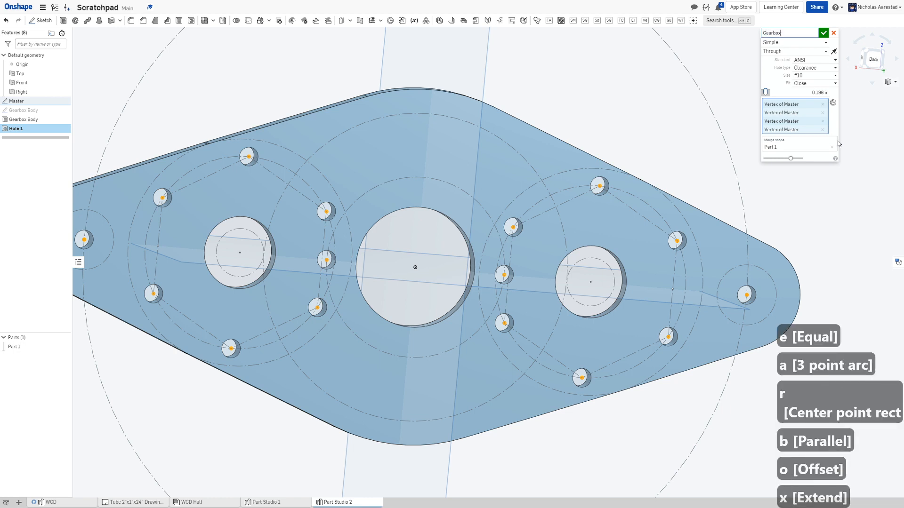
pyautogui.press('Return')
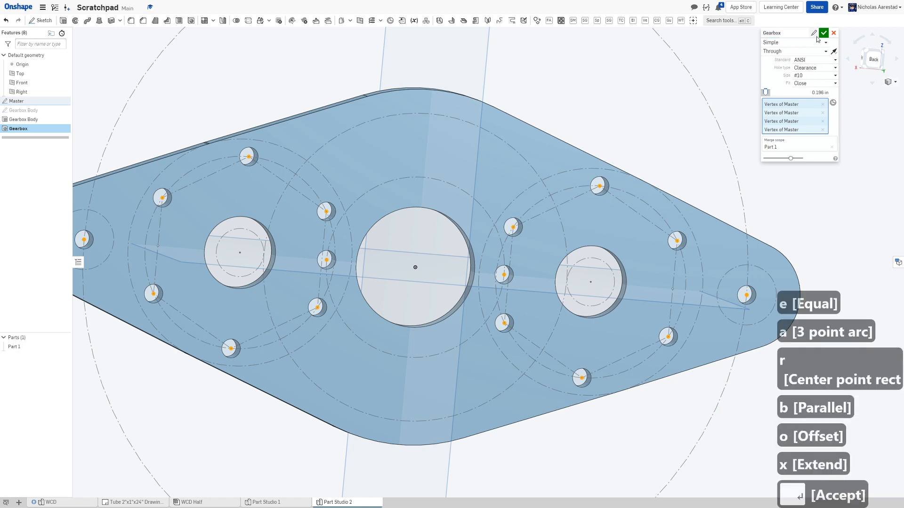
pyautogui.click(823, 33)
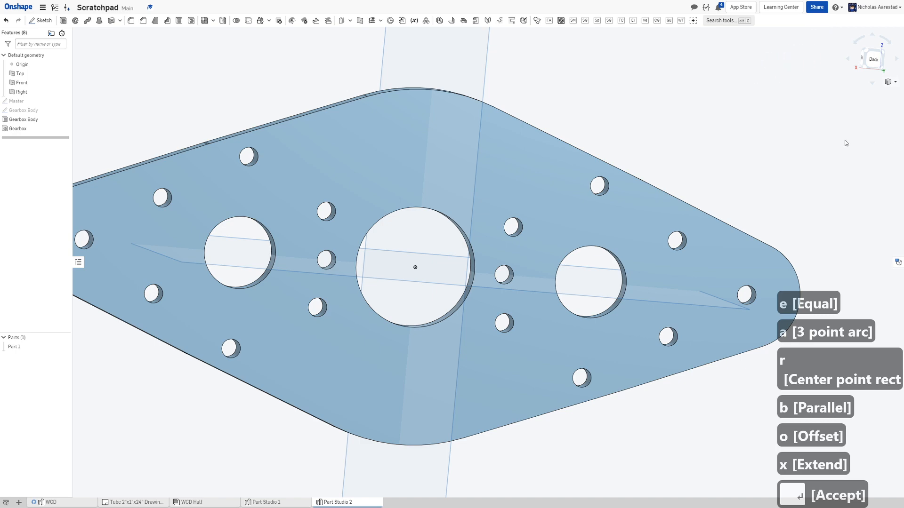
# Examine the drilled plate and its hole pattern from the front and at an angle
pyautogui.scroll(-5, 750, 126)
pyautogui.moveTo(628, 128); pyautogui.dragTo(457, 106, button='right')
pyautogui.scroll(-5, 532, 128)
pyautogui.scroll(5, 596, 137)
pyautogui.moveTo(594, 104); pyautogui.dragTo(560, 109, button='right')
pyautogui.scroll(-5, 629, 96)
pyautogui.scroll(5, 631, 113)
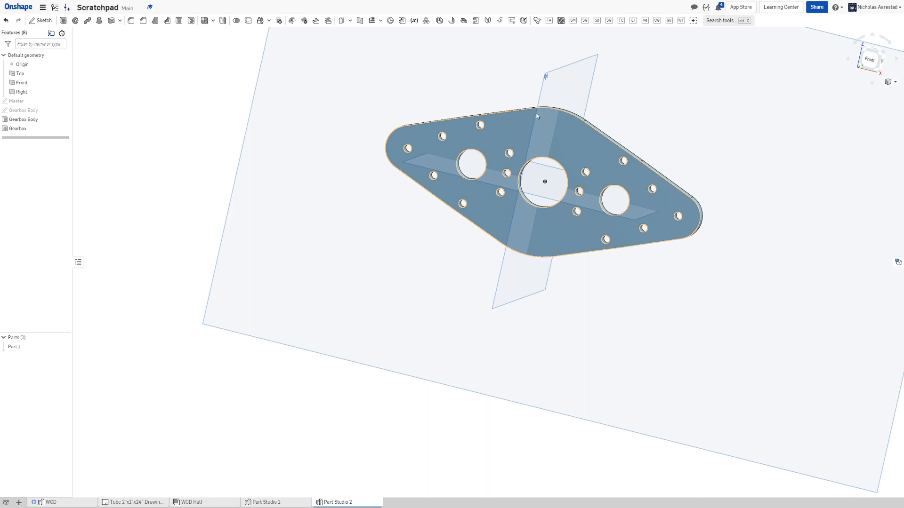
pyautogui.moveTo(578, 94); pyautogui.dragTo(510, 123, button='right')
pyautogui.scroll(5, 547, 116)
pyautogui.scroll(-3, 512, 129)
pyautogui.scroll(-3, 553, 176)
pyautogui.scroll(3, 528, 139)
pyautogui.scroll(-3, 521, 130)
pyautogui.scroll(5, 503, 125)
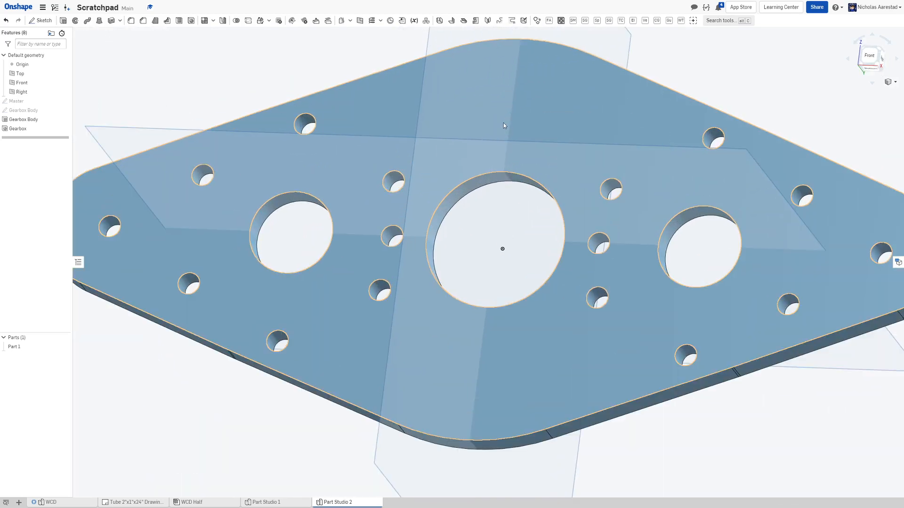
# Start a sketch on the plate's front face and draw a vertical line through its centre between the upper and lower edge arcs
pyautogui.hotkey('shift', 's')
pyautogui.click(510, 98)
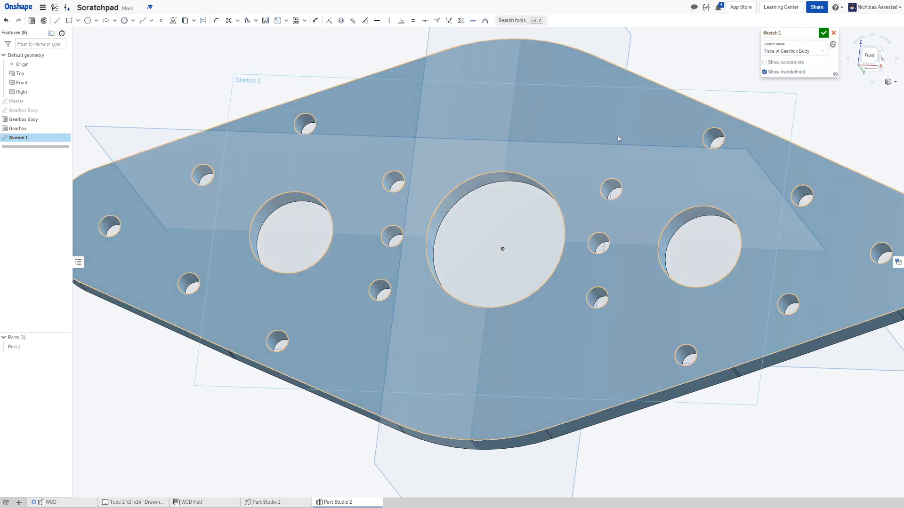
pyautogui.press('n')
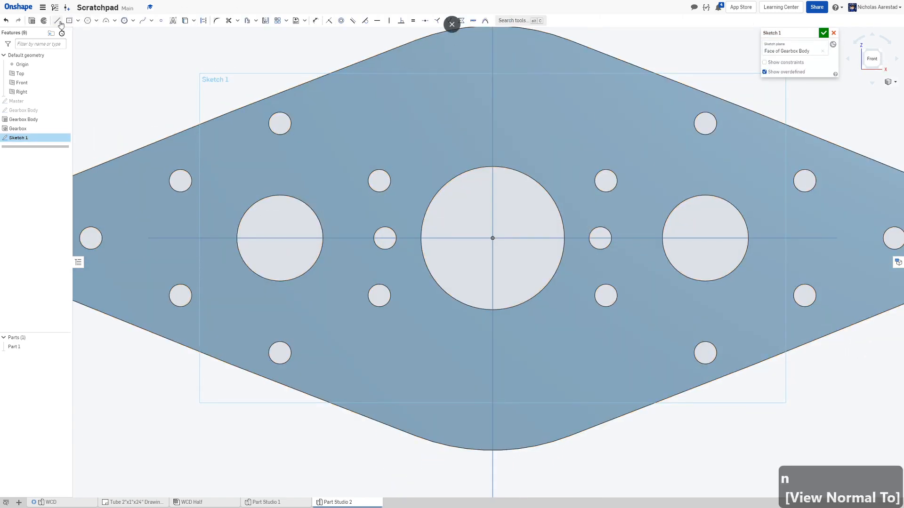
pyautogui.click(58, 21)
pyautogui.scroll(-5, 349, 270)
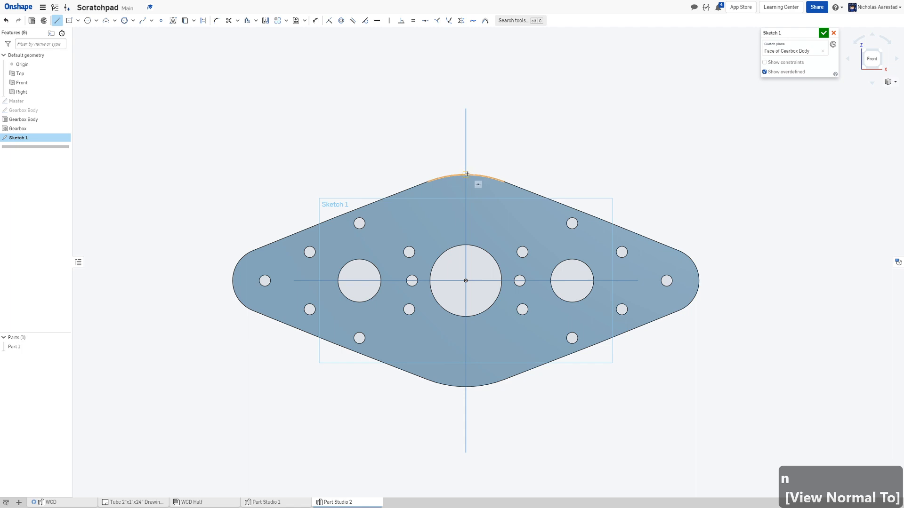
pyautogui.click(467, 173)
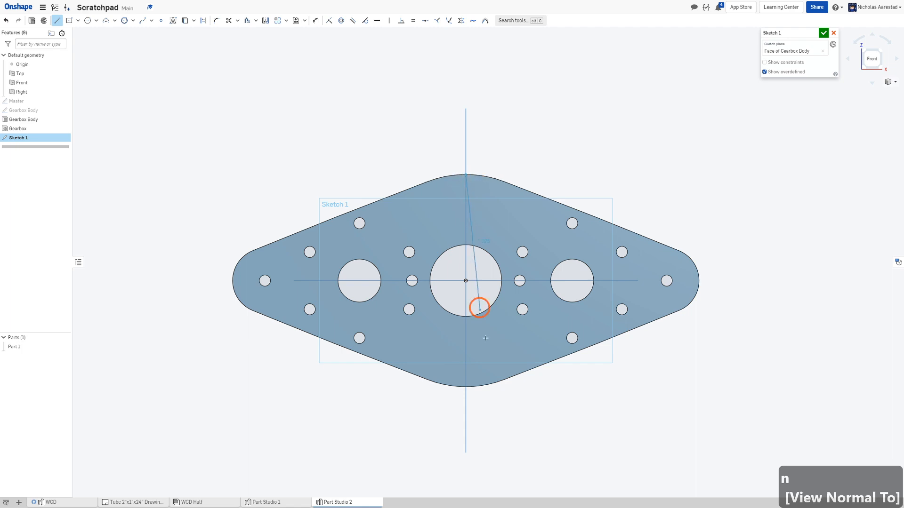
pyautogui.click(465, 388)
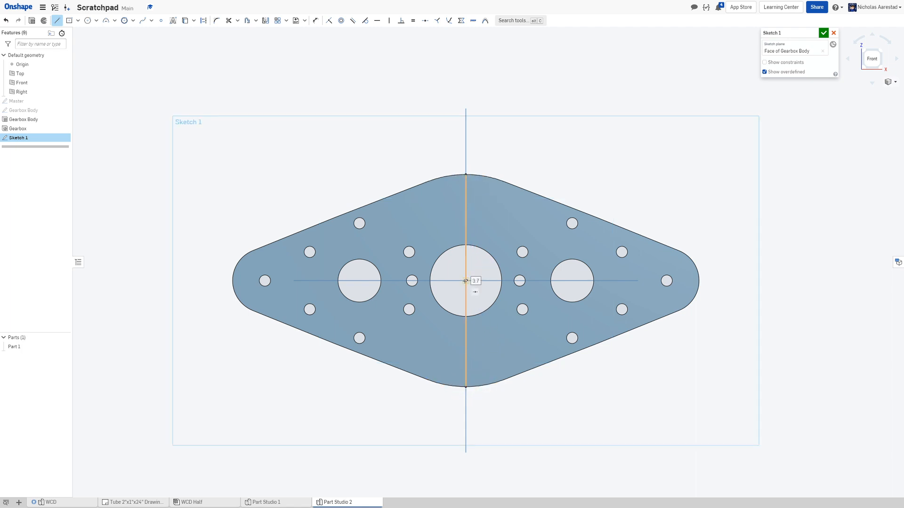
# Draw a horizontal line through the plate's centre between its two rounded ends and accept the sketch
pyautogui.click(232, 283)
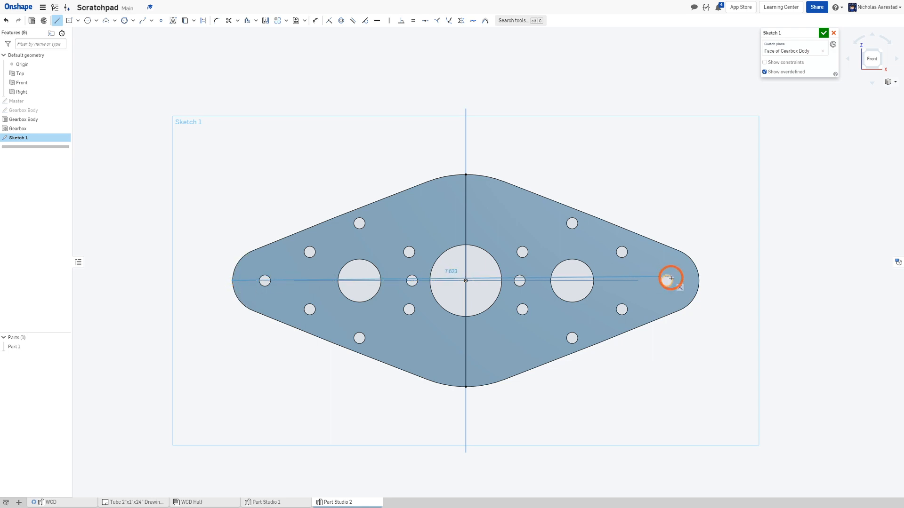
pyautogui.click(699, 281)
pyautogui.scroll(-3, 375, 176)
pyautogui.scroll(3, 451, 156)
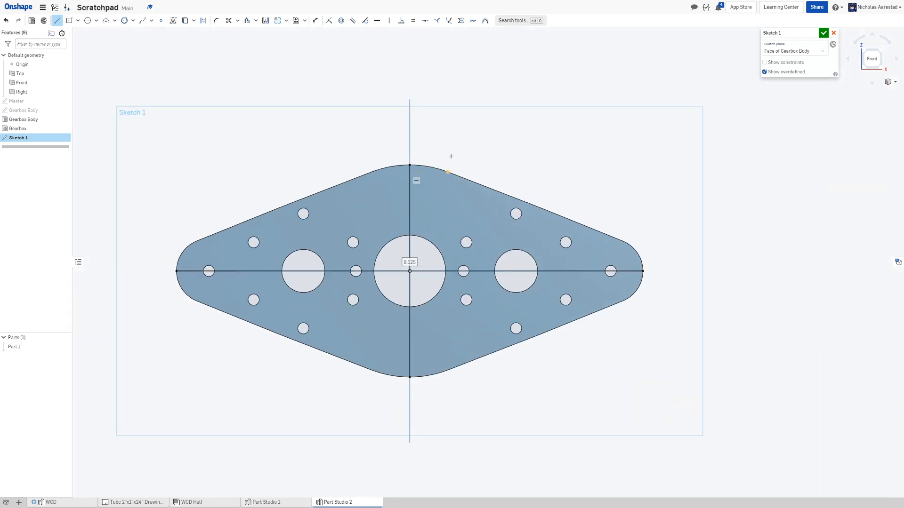
pyautogui.click(824, 33)
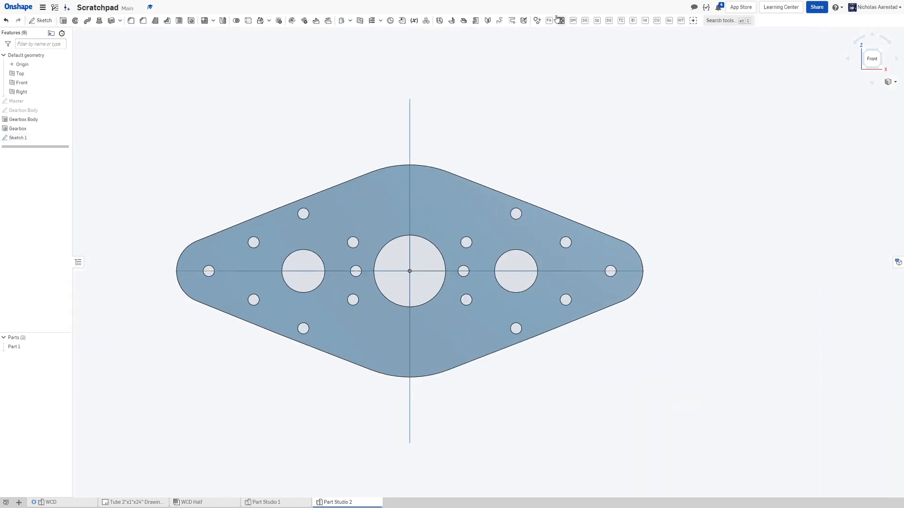
# Rename the new centre-line sketch as Lightening
pyautogui.rightClick(56, 138)
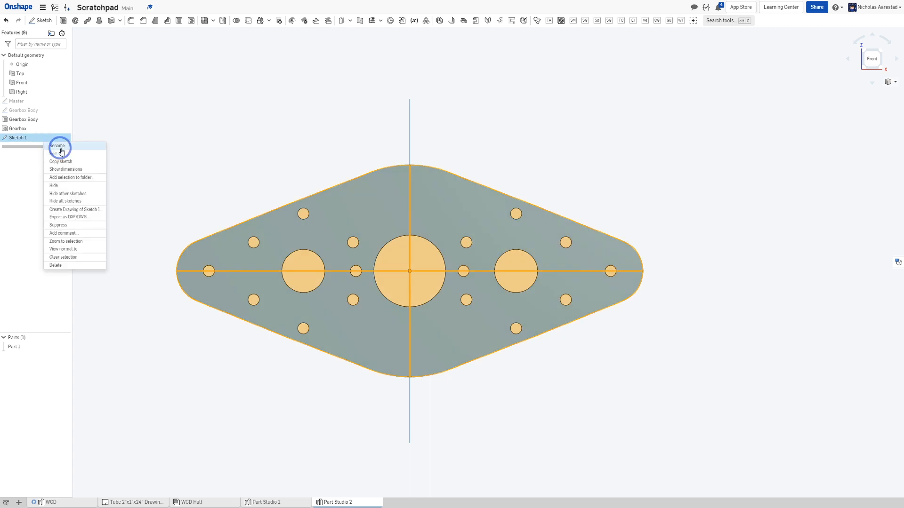
pyautogui.click(59, 149)
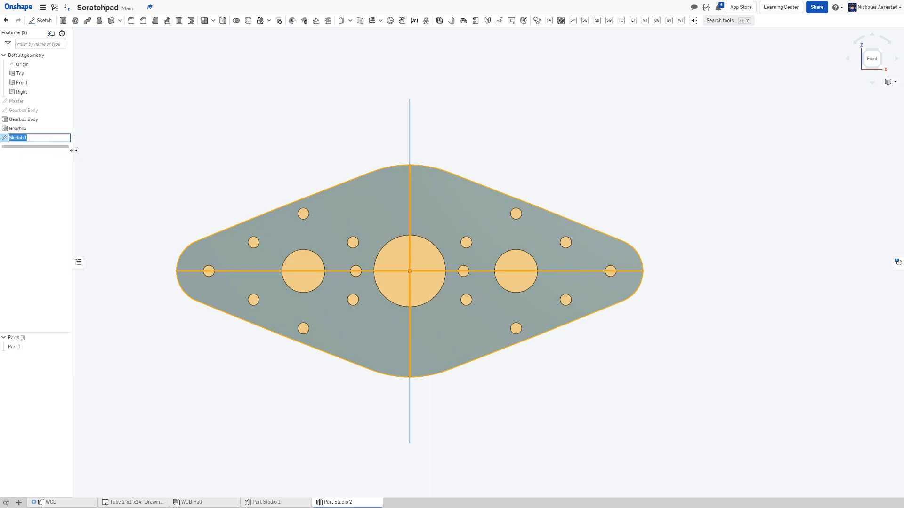
pyautogui.write('Lighte')
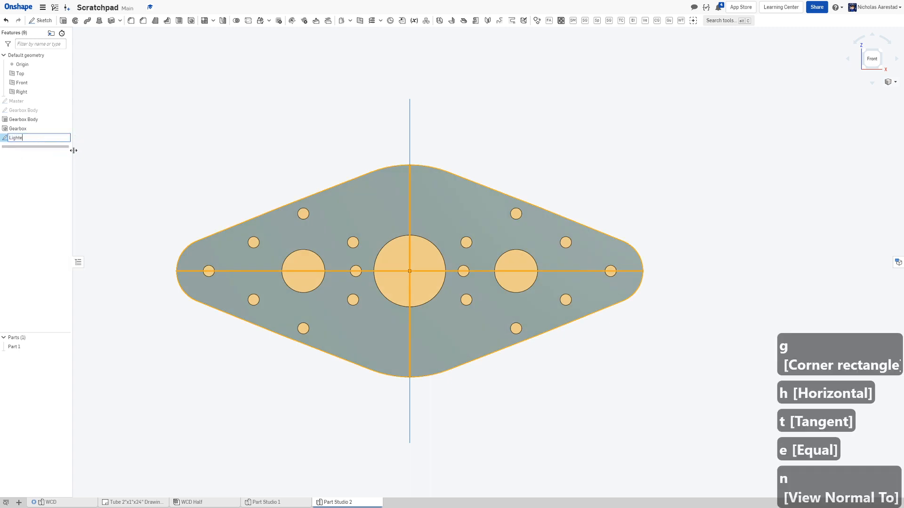
pyautogui.write('ning')
pyautogui.press('Return')
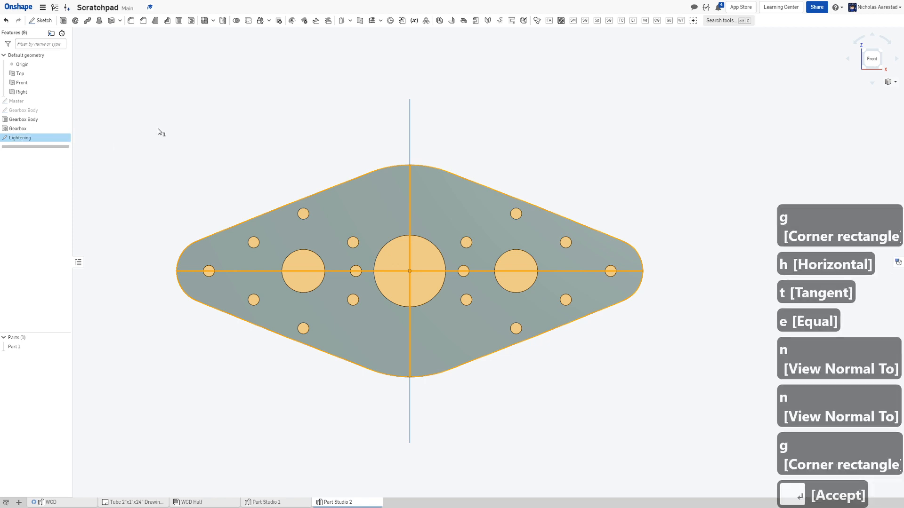
pyautogui.click(444, 77)
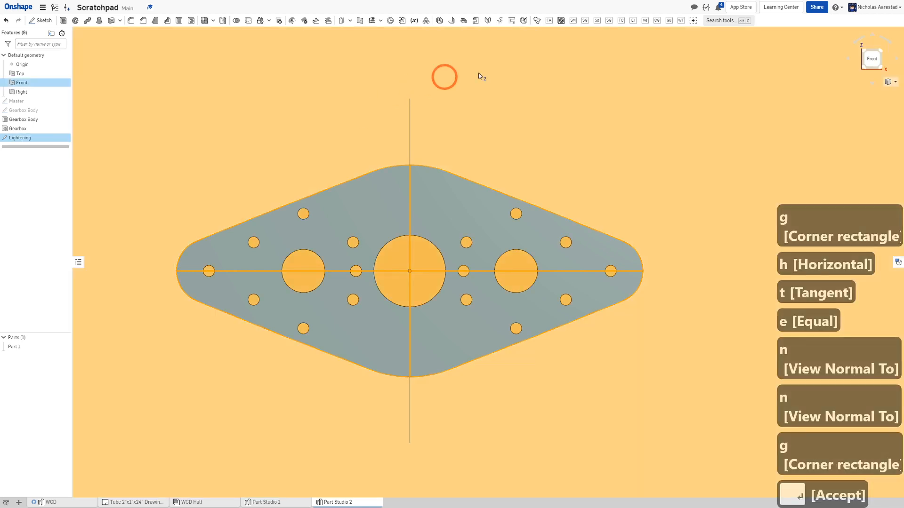
# Start a Lighten feature and select the four quadrant faces of the Lightening sketch as the faces to remove
pyautogui.click(564, 20)
pyautogui.click(355, 202)
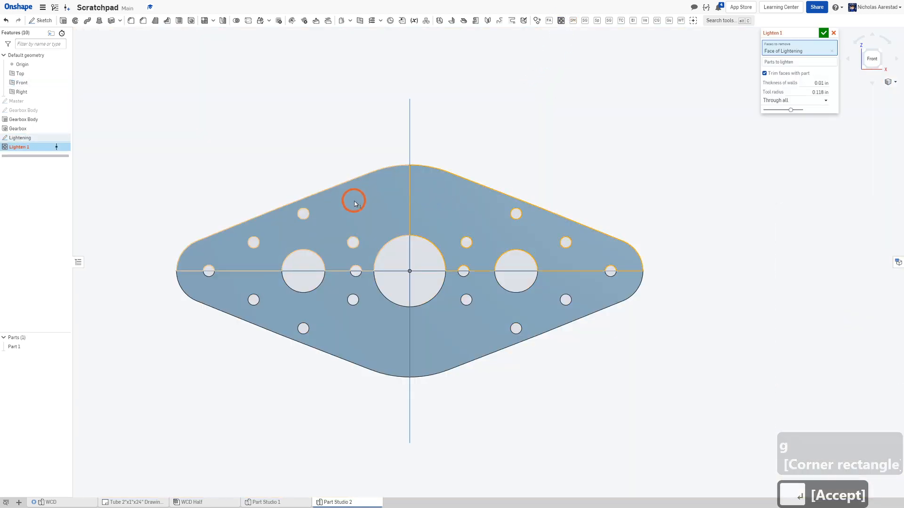
pyautogui.click(360, 359)
pyautogui.click(454, 331)
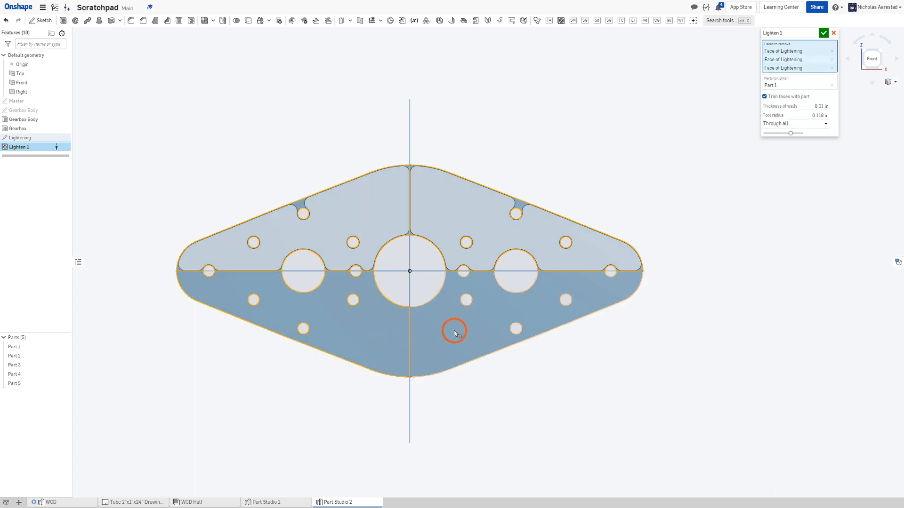
pyautogui.click(454, 331)
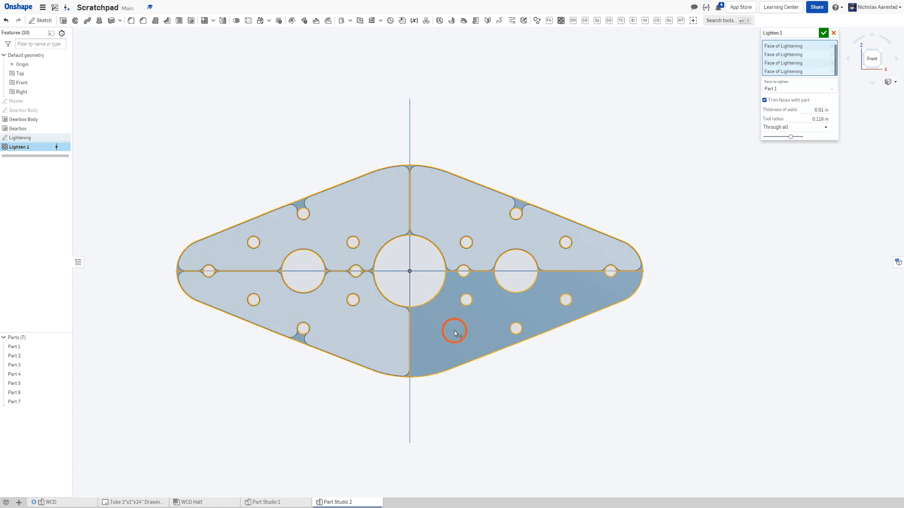
# Set the Lighten feature's wall thickness to 0.25 in
pyautogui.moveTo(467, 322); pyautogui.dragTo(405, 283, button='right')
pyautogui.scroll(4, 329, 214)
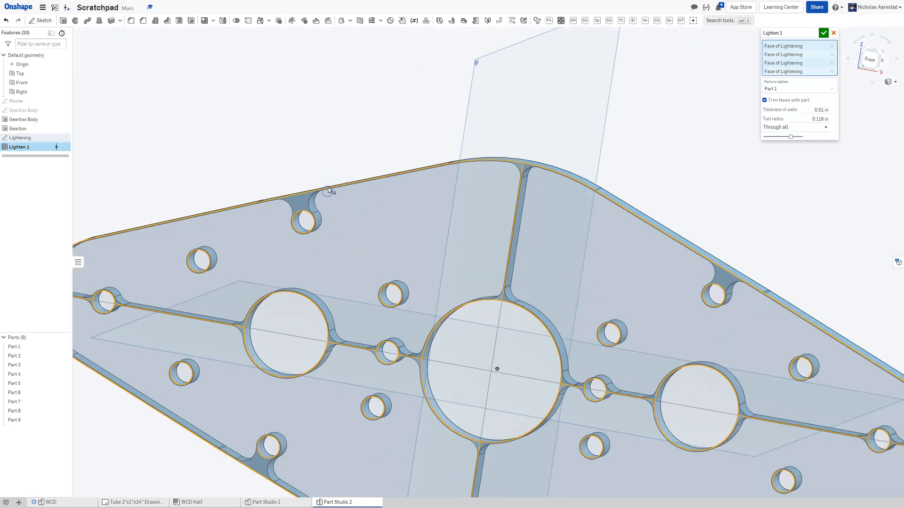
pyautogui.moveTo(329, 190); pyautogui.dragTo(497, 136, button='right')
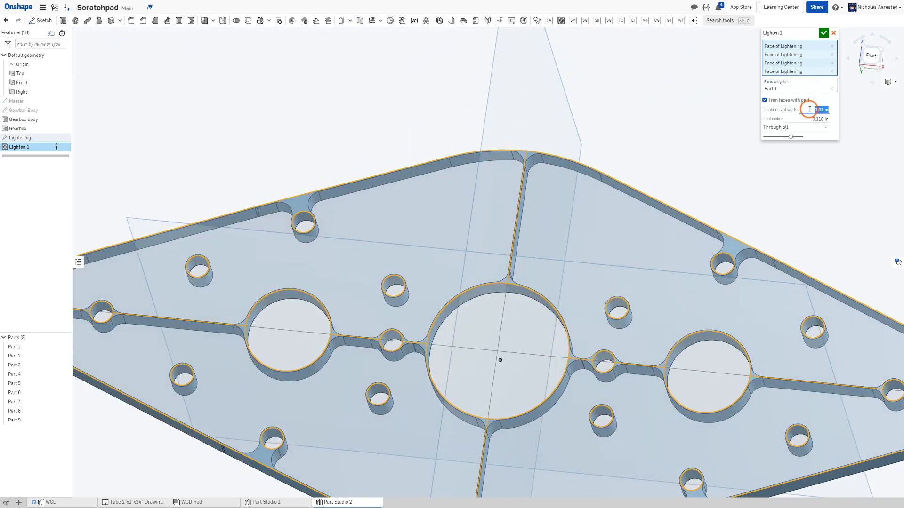
pyautogui.write('.25')
pyautogui.press('Return')
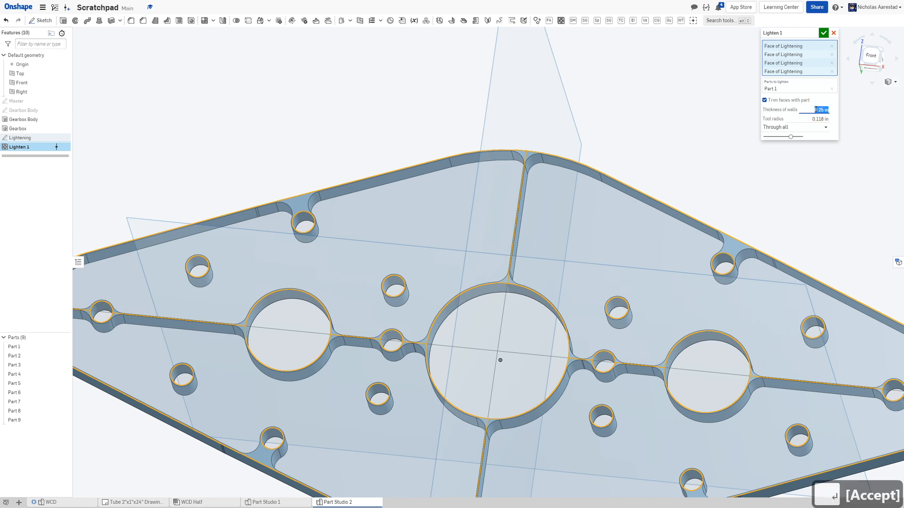
# Check the plate's lightening pockets and the Lighten feature's tool radius, and accept the feature
pyautogui.scroll(-5, 335, 136)
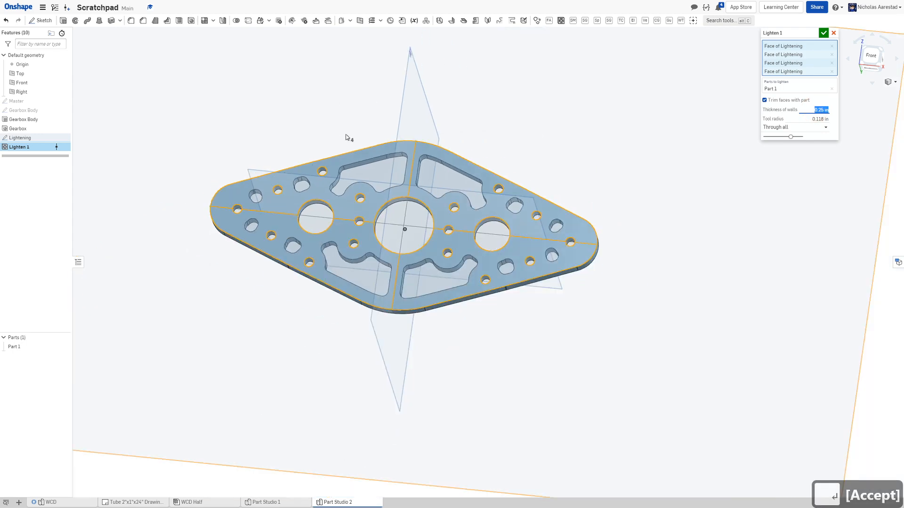
pyautogui.moveTo(348, 137); pyautogui.dragTo(438, 169, button='right')
pyautogui.scroll(3, 418, 174)
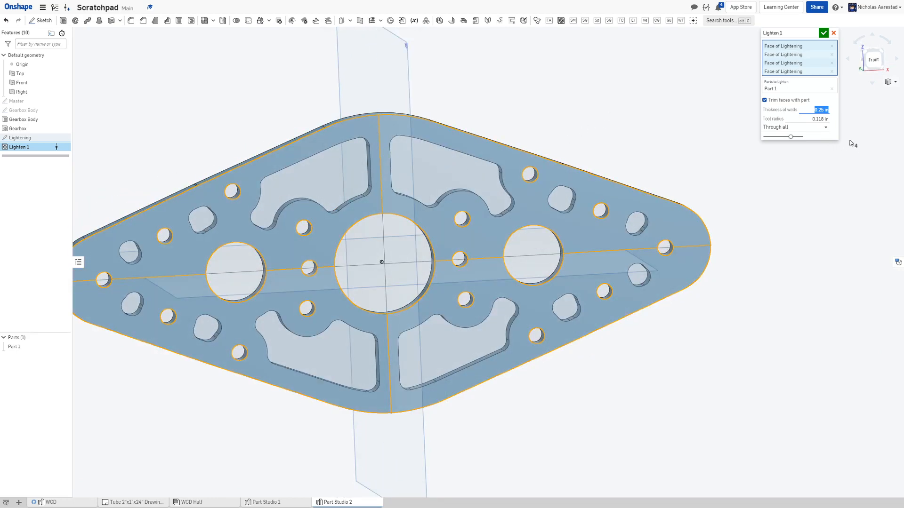
pyautogui.click(823, 120)
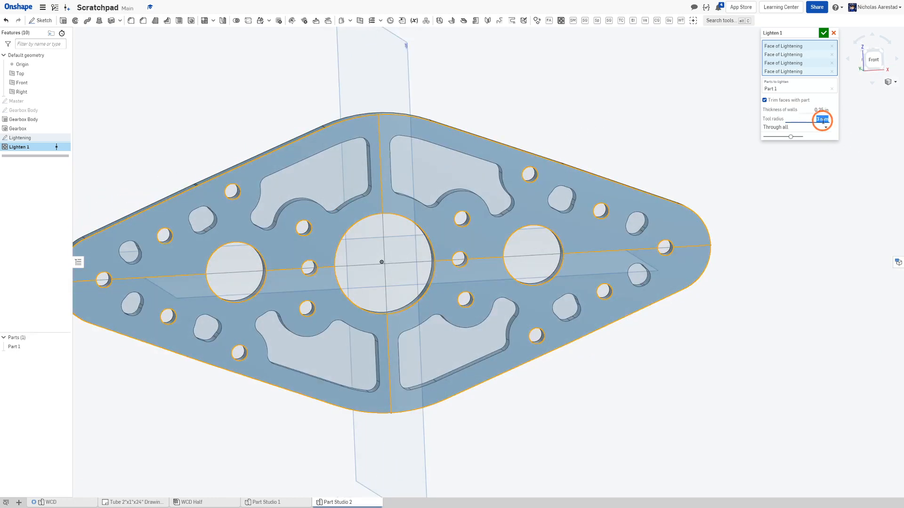
pyautogui.scroll(-3, 502, 273)
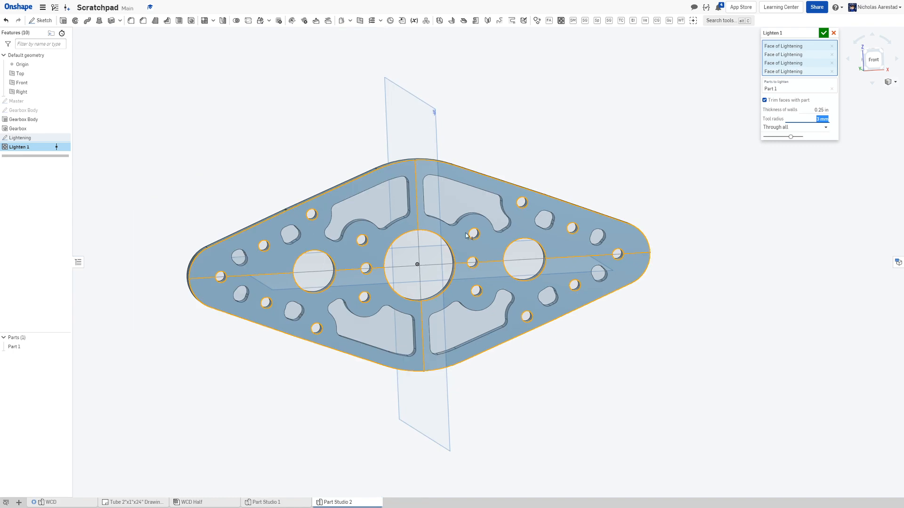
pyautogui.moveTo(468, 235); pyautogui.dragTo(486, 226, button='right')
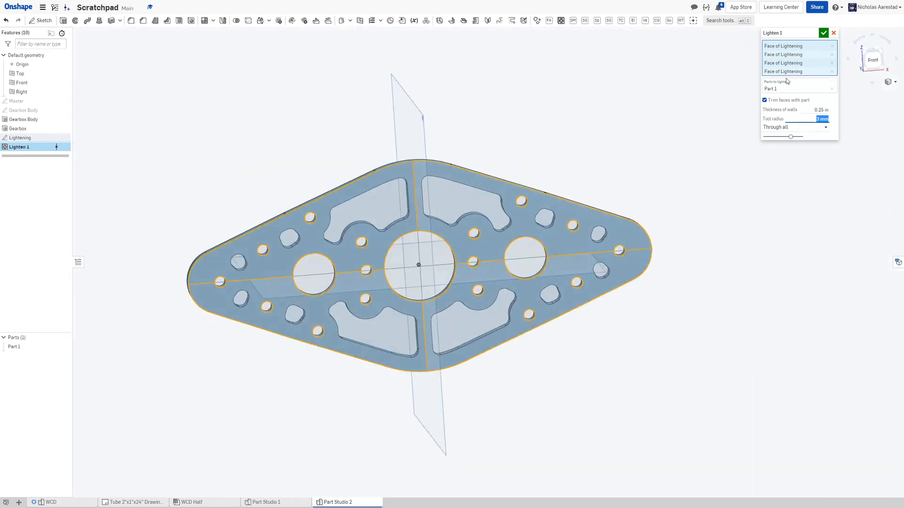
pyautogui.click(823, 33)
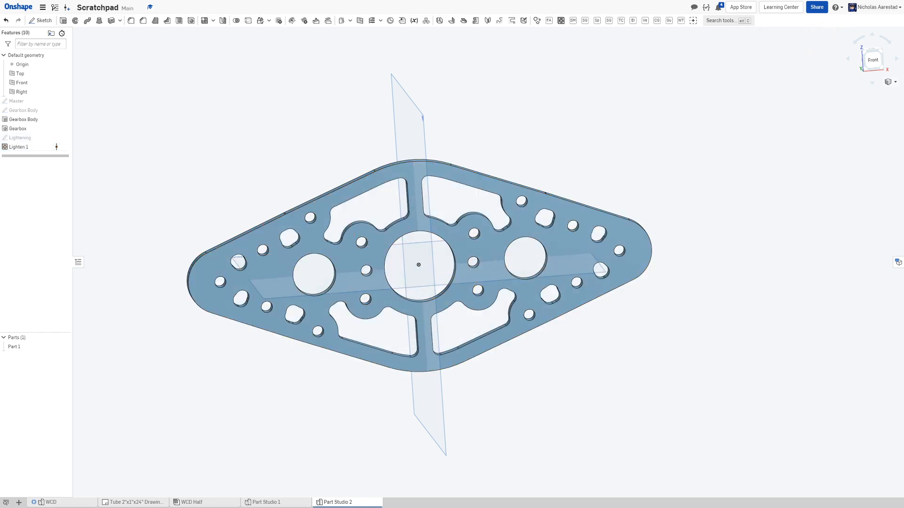
# Hide the lightened plate and start a new sketch on the Front plane, viewed straight on
pyautogui.scroll(-3, 425, 262)
pyautogui.moveTo(425, 263); pyautogui.dragTo(212, 216, button='right')
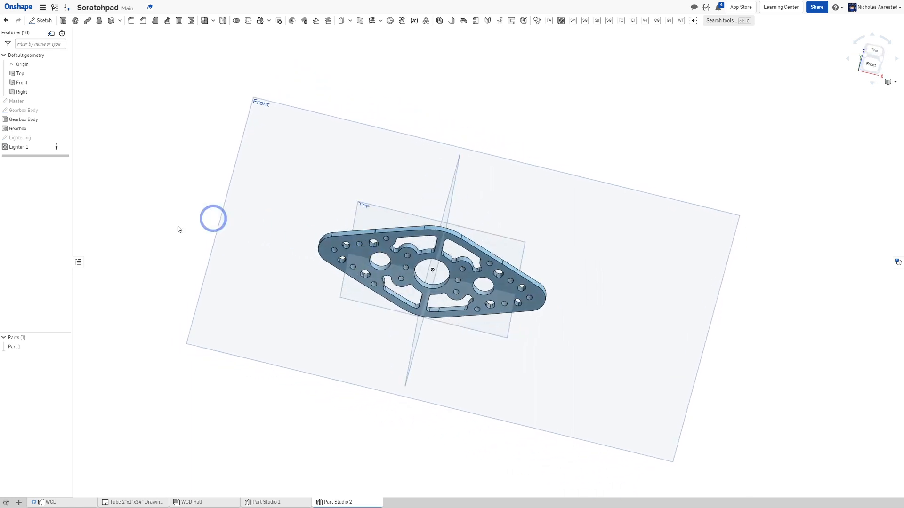
pyautogui.click(63, 347)
pyautogui.moveTo(248, 182); pyautogui.dragTo(603, 179, button='right')
pyautogui.scroll(-3, 612, 171)
pyautogui.hotkey('shift', 's')
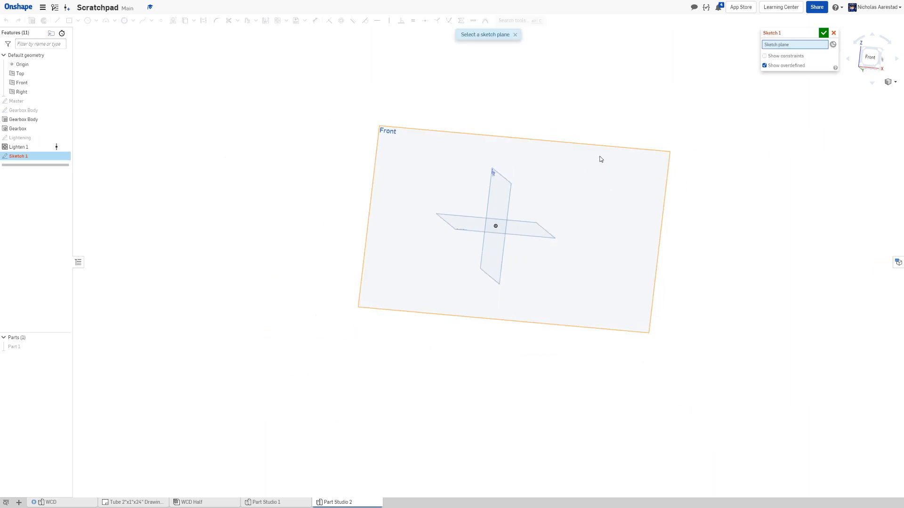
pyautogui.click(600, 158)
pyautogui.press('n')
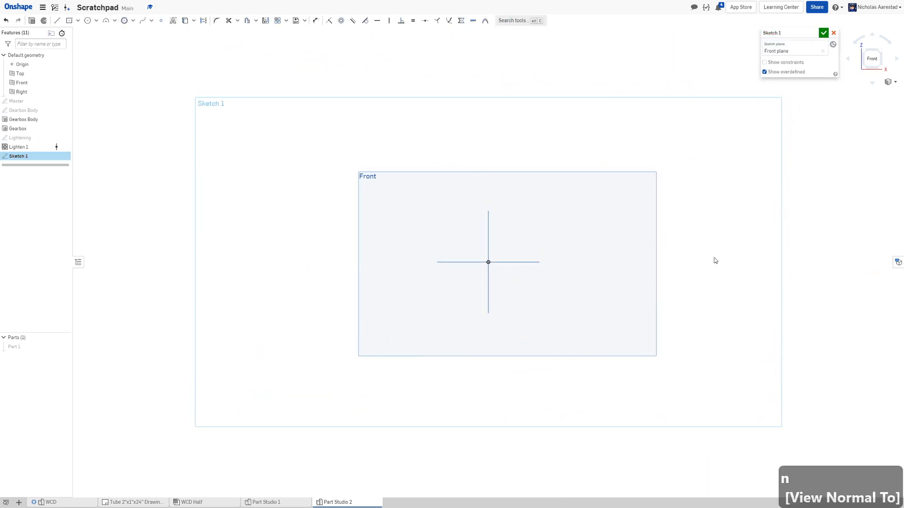
pyautogui.scroll(2, 634, 243)
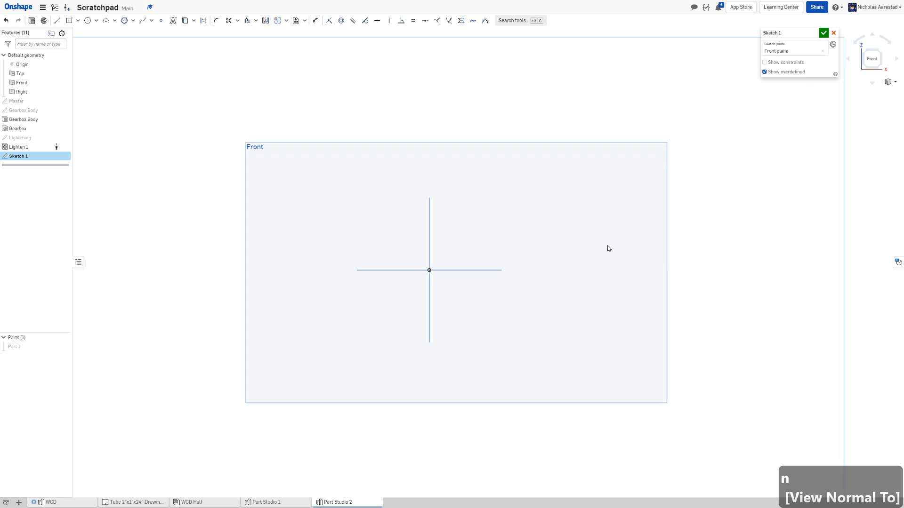
pyautogui.click(88, 20)
pyautogui.click(446, 246)
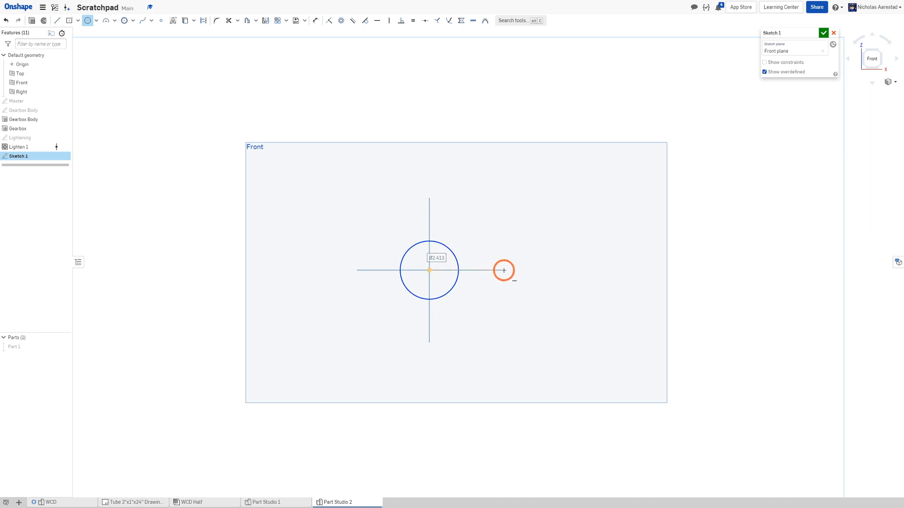
pyautogui.write('.')
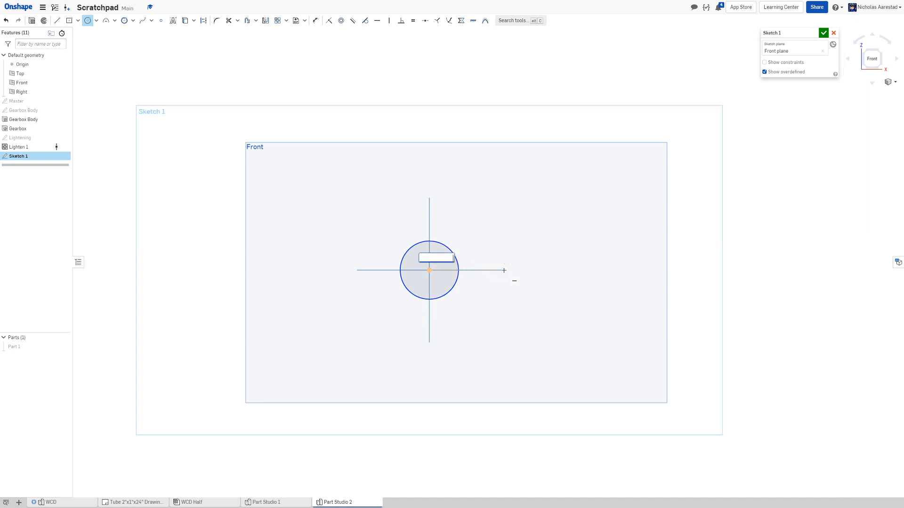
pyautogui.hotkey('ctrl', 'z')
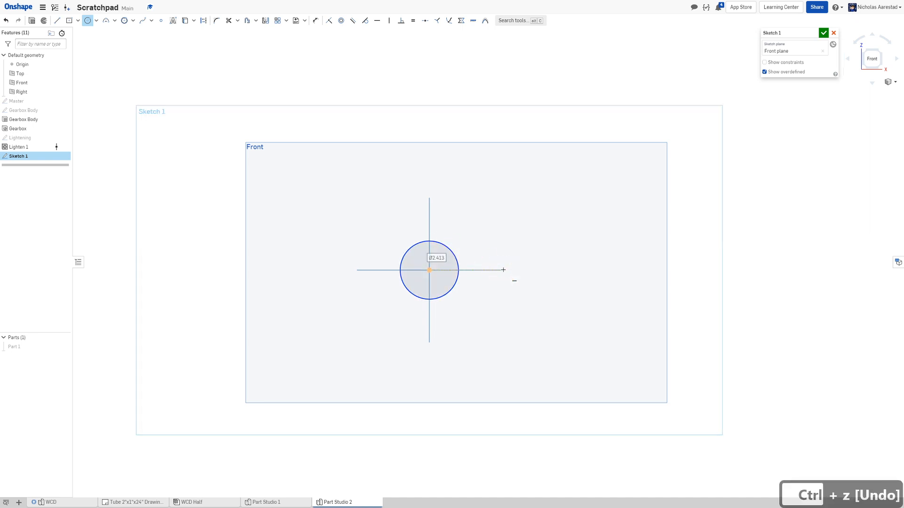
pyautogui.hotkey('ctrl', 'z')
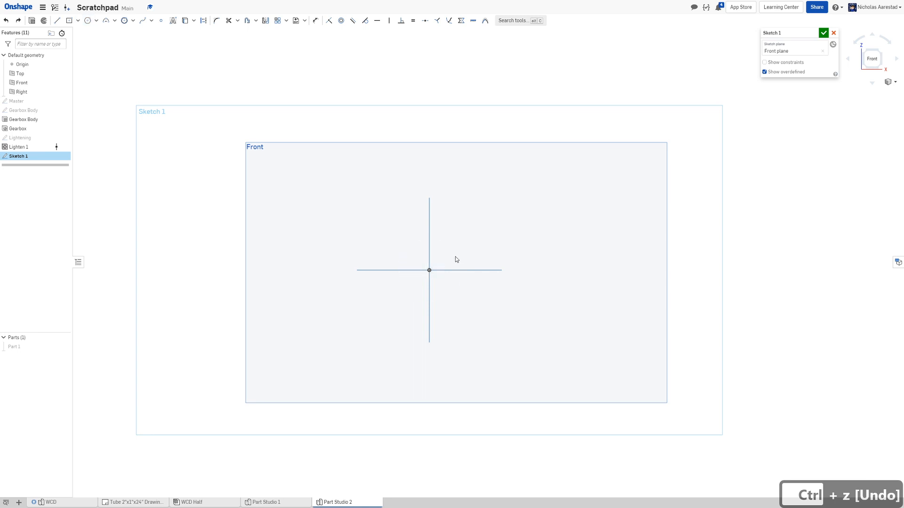
# Draw a centre-point circle on the origin and set its diameter to 0.196 in
pyautogui.click(88, 20)
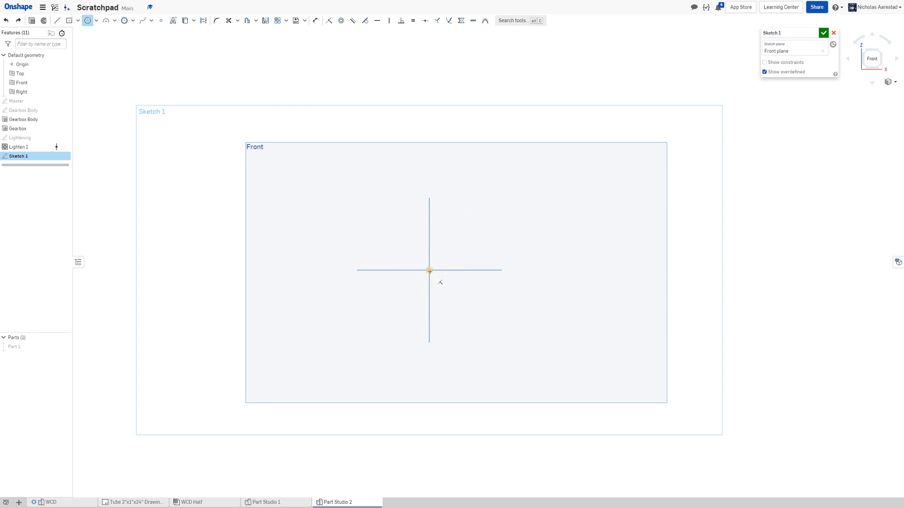
pyautogui.scroll(-5, 267, 286)
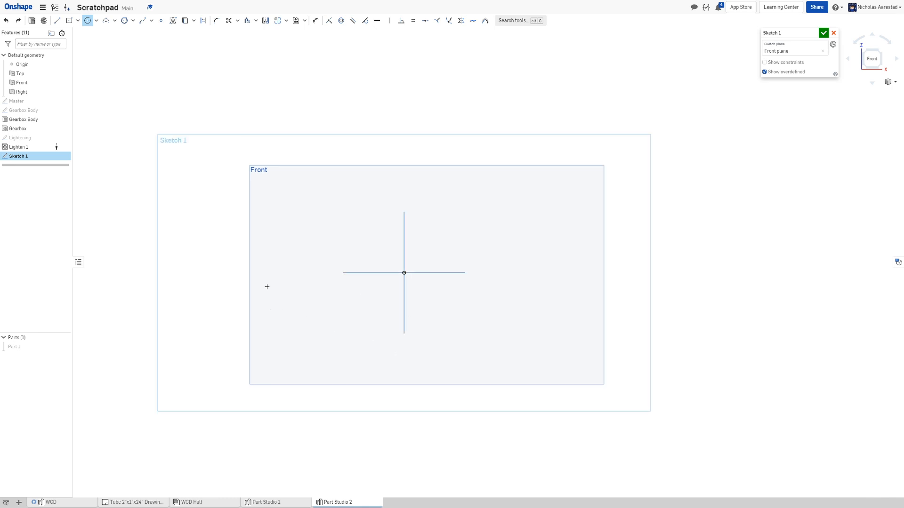
pyautogui.scroll(6, 329, 253)
pyautogui.scroll(-3, 330, 253)
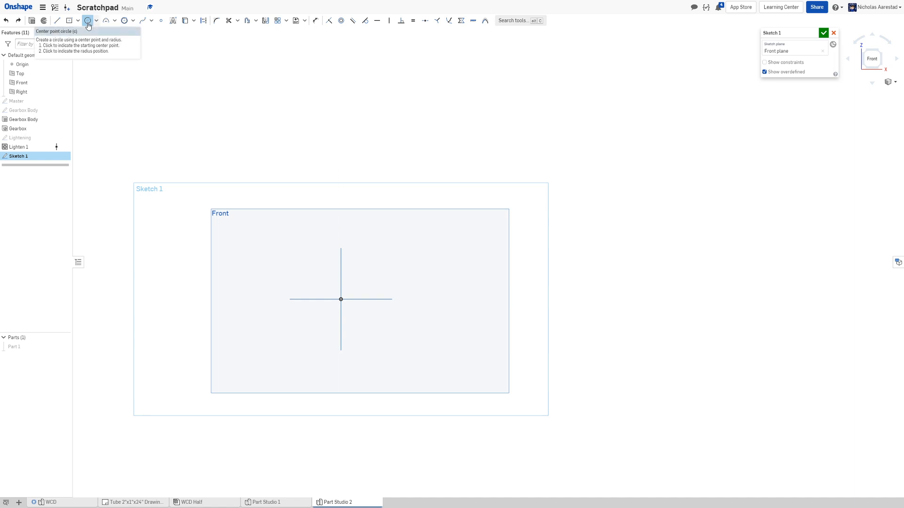
pyautogui.click(341, 301)
pyautogui.click(327, 311)
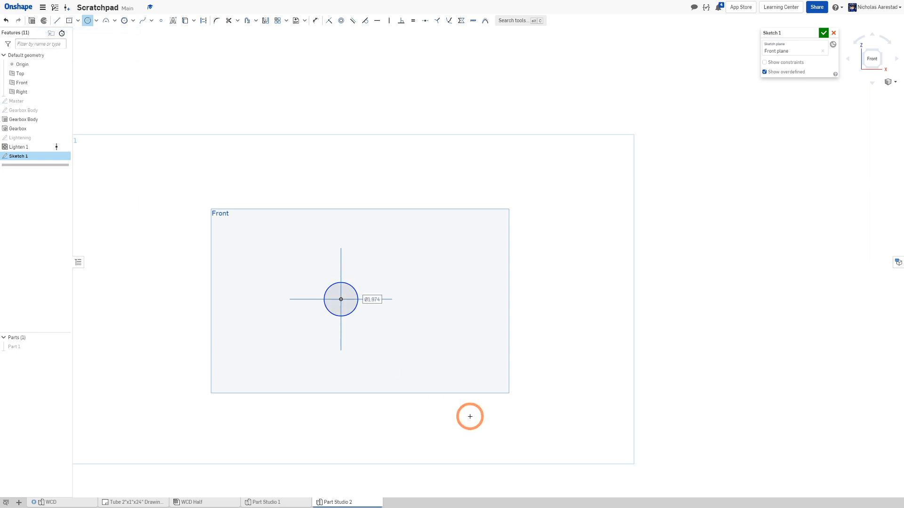
pyautogui.press('BackSpace')
pyautogui.write('.196')
pyautogui.press('Return')
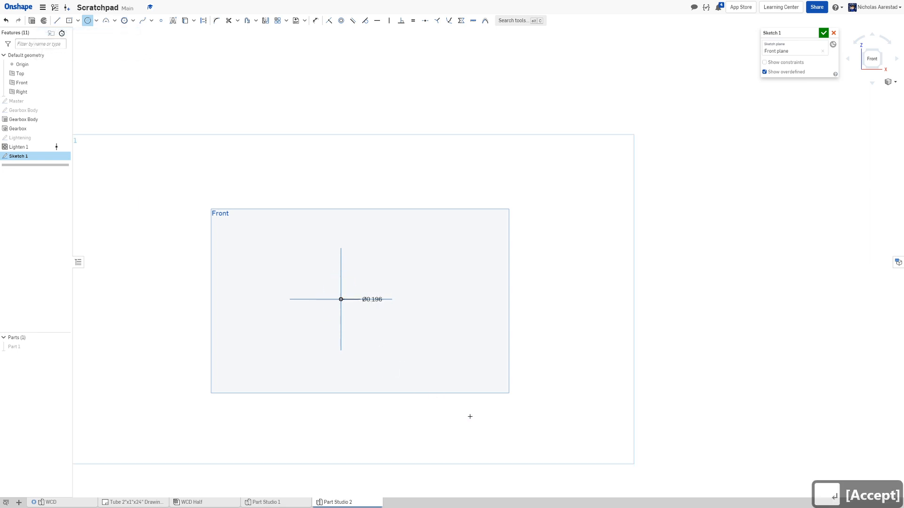
# Start a linear sketch pattern of the 0.196 in circle and set its vertical instance count to 2
pyautogui.scroll(5, 336, 324)
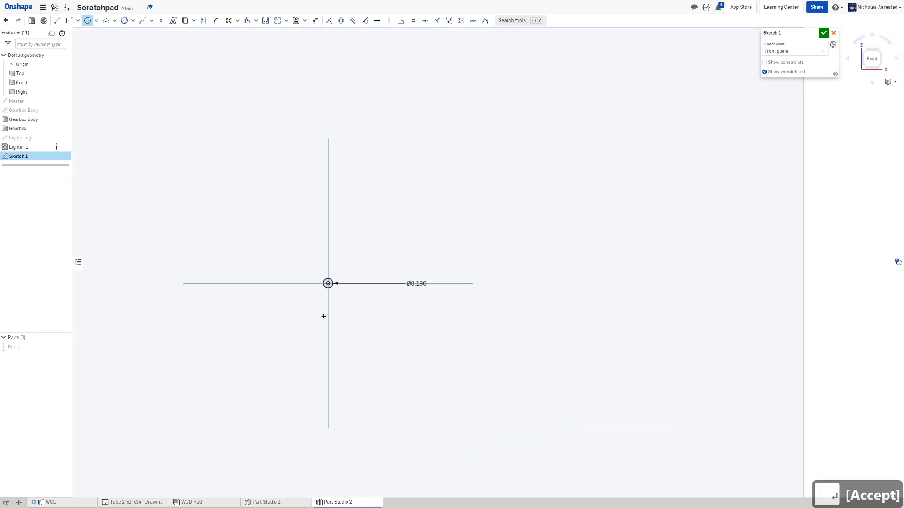
pyautogui.scroll(-1, 345, 312)
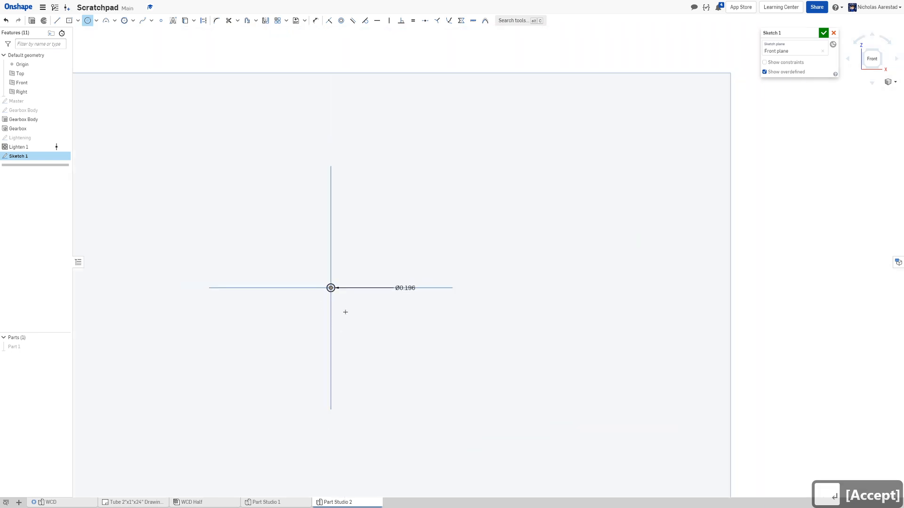
pyautogui.click(277, 20)
pyautogui.click(347, 260)
pyautogui.click(331, 287)
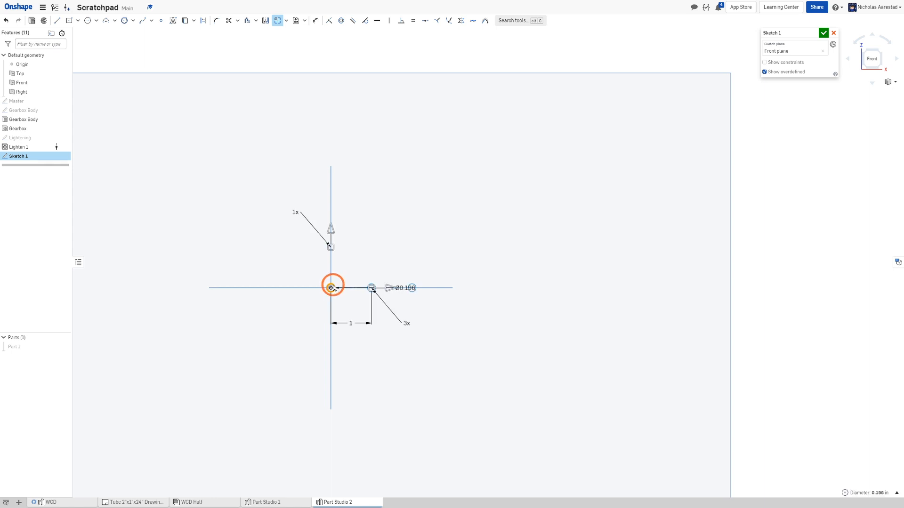
pyautogui.click(393, 263)
pyautogui.click(297, 212)
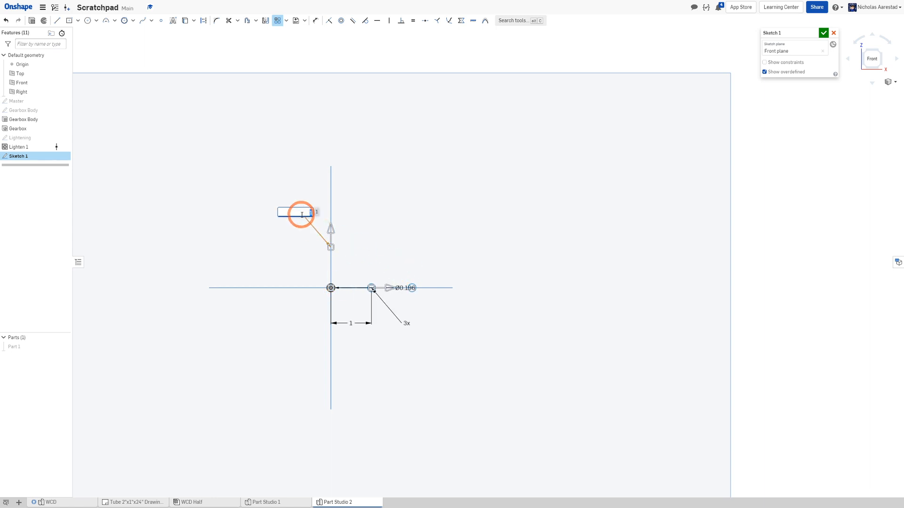
pyautogui.write('2')
pyautogui.press('Return')
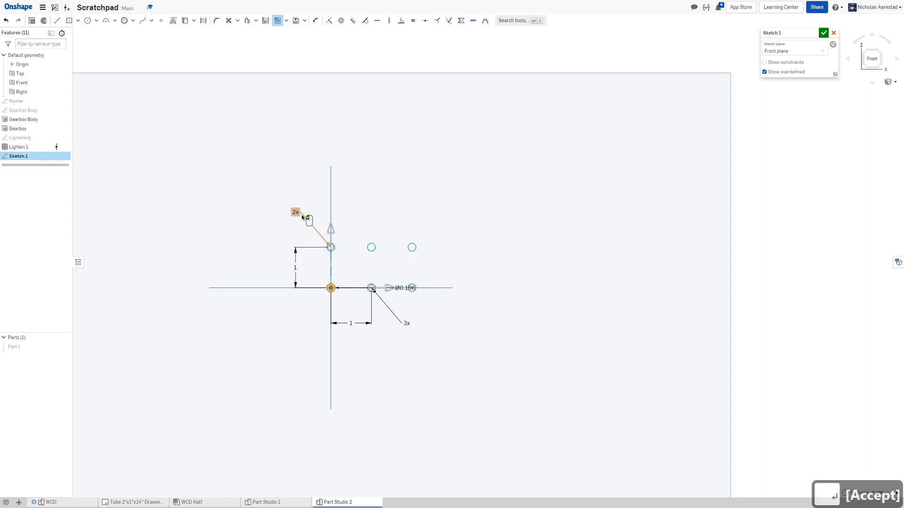
# Set the linear pattern's horizontal instance count to 8 and accept the pattern
pyautogui.click(407, 324)
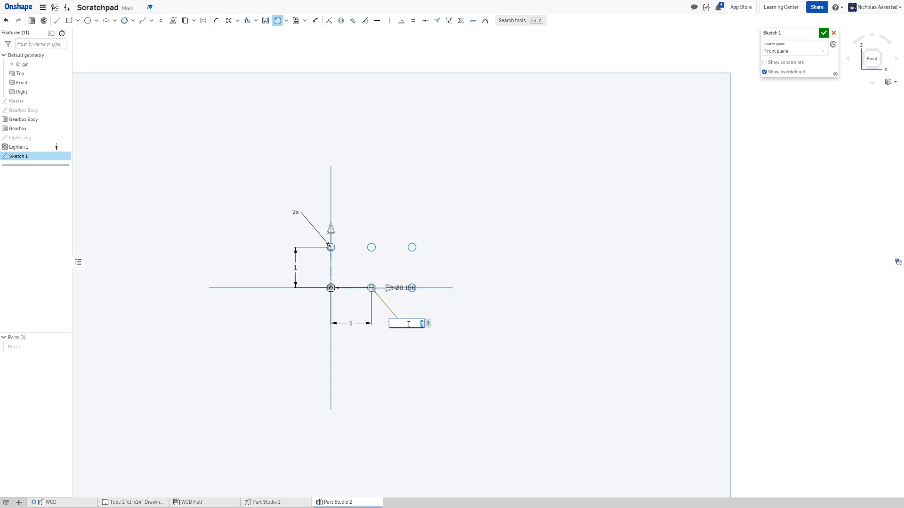
pyautogui.write('8')
pyautogui.press('Return')
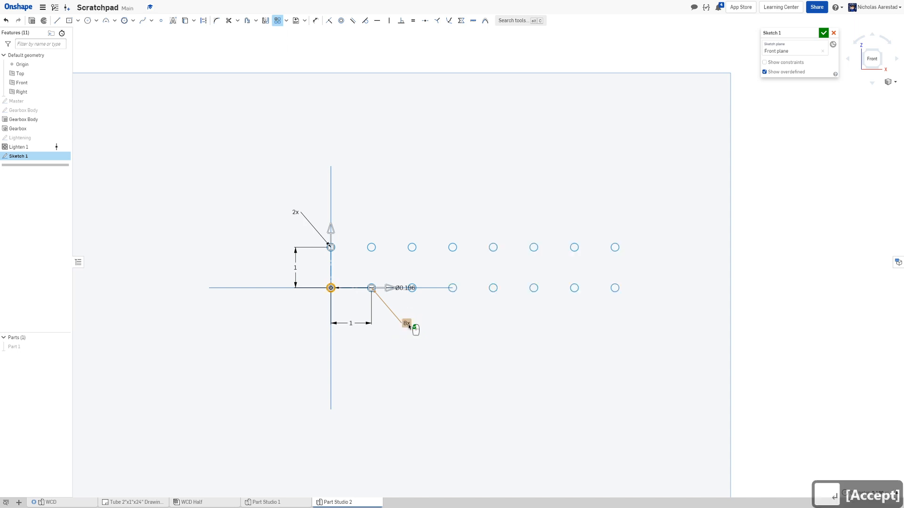
pyautogui.click(492, 331)
# Delete the vertical and horizontal constraints on the pattern's two direction lines and tilt the hole rows upward about the origin
pyautogui.scroll(-2, 492, 330)
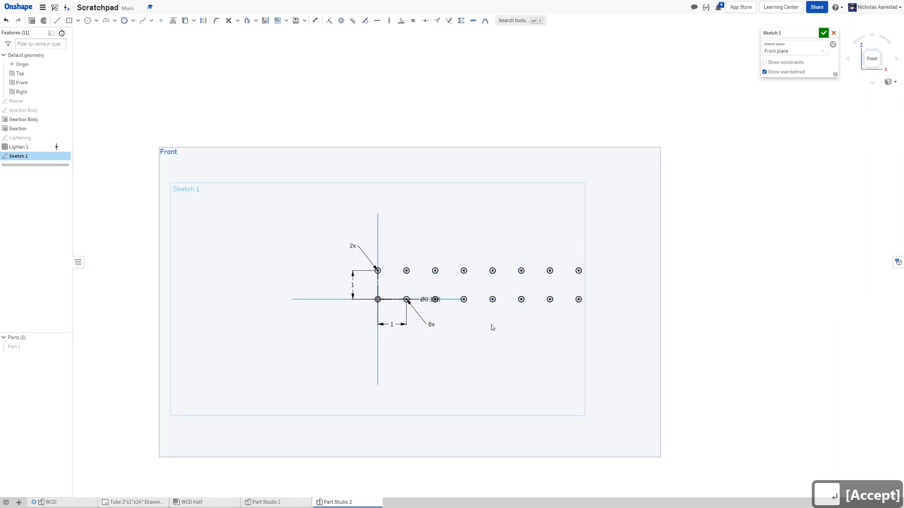
pyautogui.scroll(1, 492, 327)
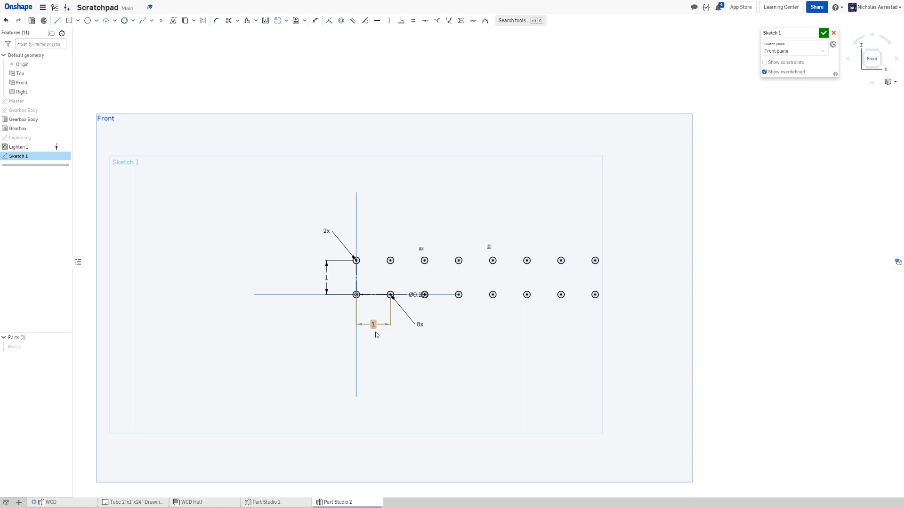
pyautogui.scroll(2, 386, 316)
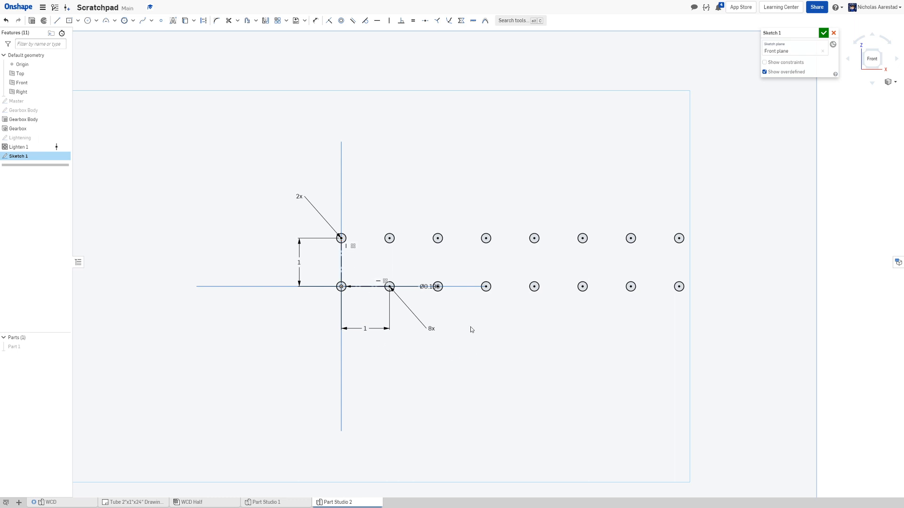
pyautogui.click(335, 250)
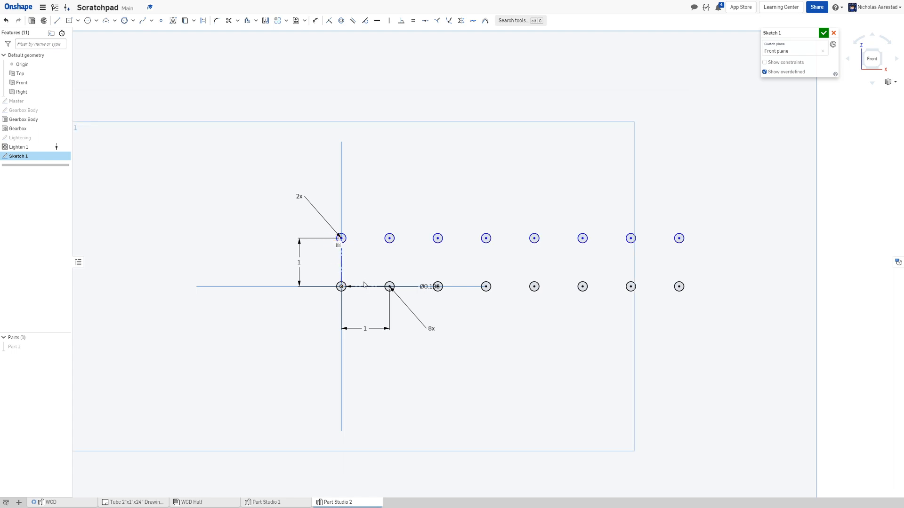
pyautogui.click(344, 278)
pyautogui.moveTo(679, 240); pyautogui.dragTo(601, 83)
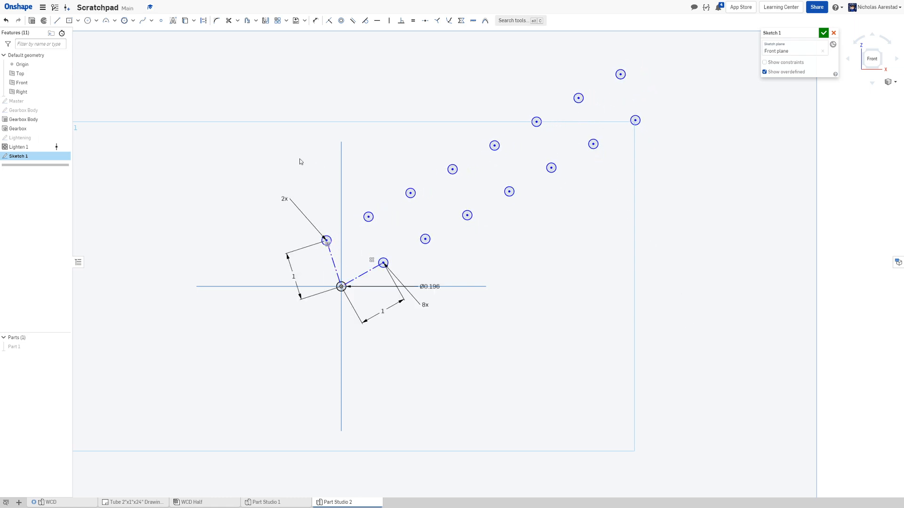
# Make the pattern's two direction lines perpendicular and rotate the whole hole grid to a steeper angle about the origin
pyautogui.click(401, 20)
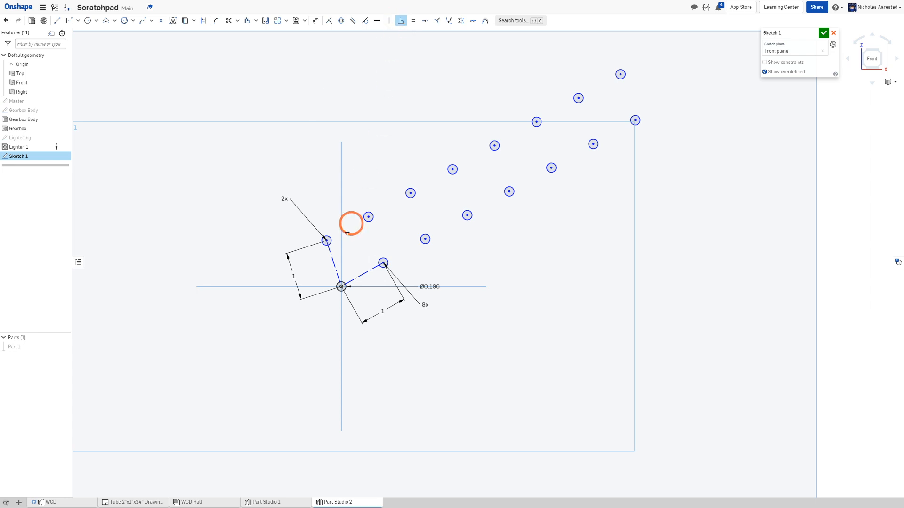
pyautogui.click(339, 259)
pyautogui.click(365, 272)
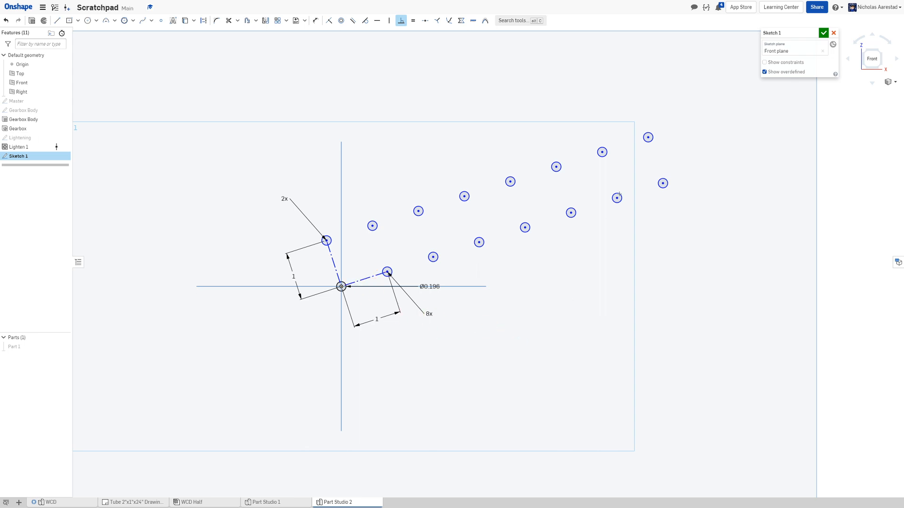
pyautogui.moveTo(648, 137)
pyautogui.mouseDown()
pyautogui.moveTo(629, 103)
pyautogui.moveTo(570, 81)
pyautogui.moveTo(629, 333)
pyautogui.moveTo(530, 491)
pyautogui.moveTo(313, 147)
pyautogui.moveTo(573, 196)
pyautogui.moveTo(533, 207)
pyautogui.moveTo(493, 131)
pyautogui.moveTo(464, 218)
pyautogui.mouseUp()
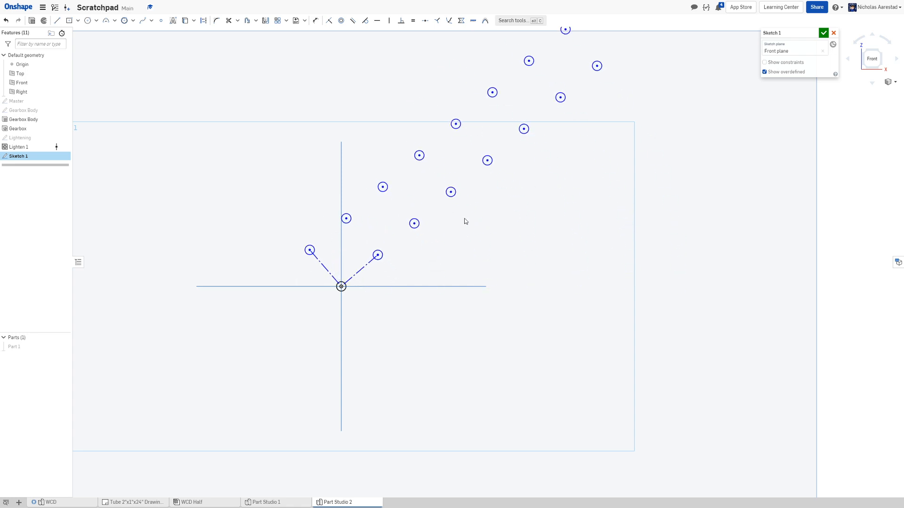
pyautogui.scroll(-3, 410, 214)
pyautogui.scroll(5, 397, 286)
pyautogui.scroll(-3, 471, 211)
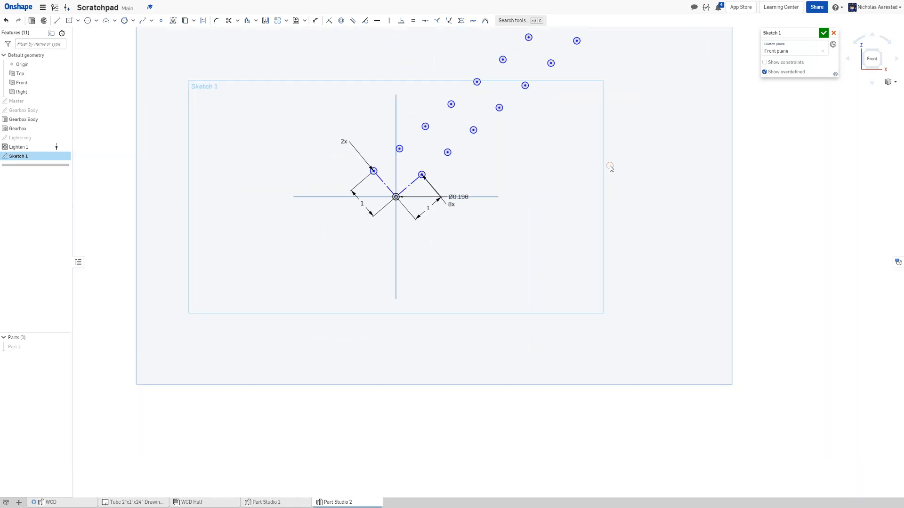
# Draw a 1.125 in diameter circle level with the origin, on its -X side
pyautogui.scroll(-2, 417, 198)
pyautogui.press('c')
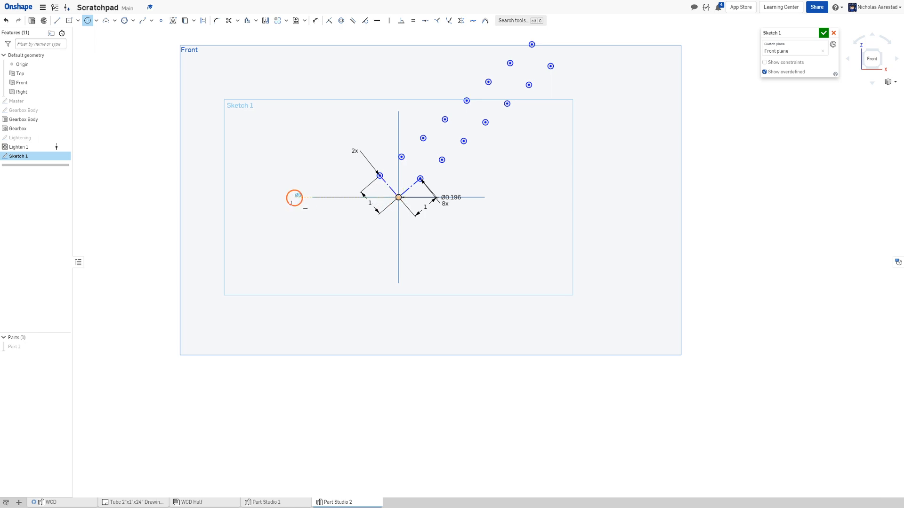
pyautogui.click(287, 228)
pyautogui.click(391, 319)
pyautogui.scroll(-2, 295, 198)
pyautogui.scroll(3, 289, 143)
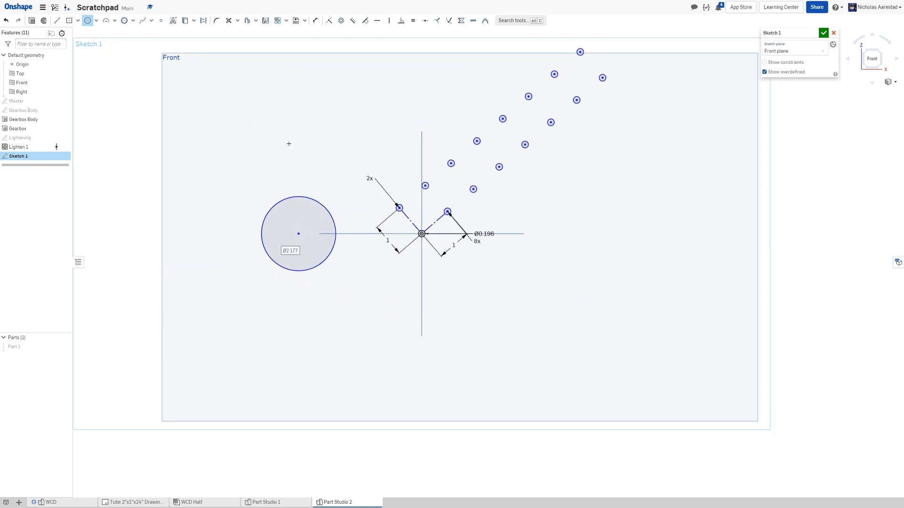
pyautogui.write('1.125')
pyautogui.press('Return')
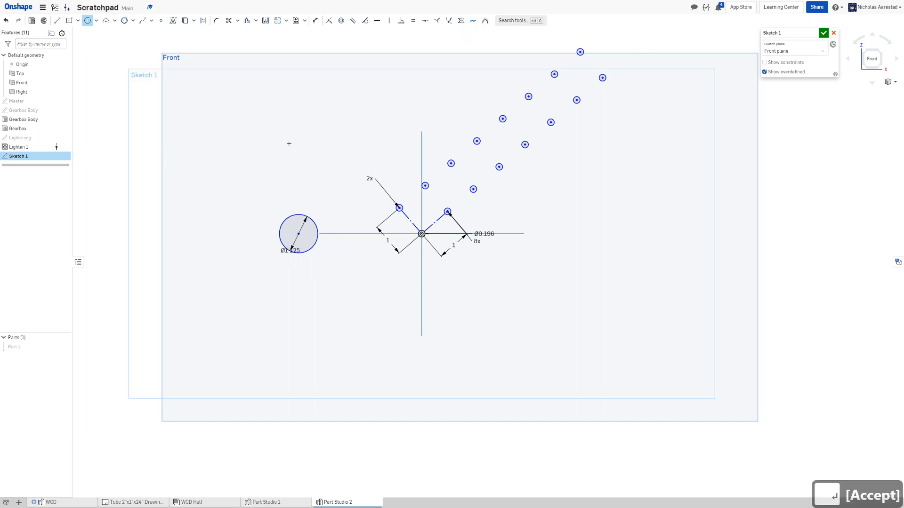
pyautogui.scroll(-2, 380, 265)
pyautogui.scroll(2, 444, 254)
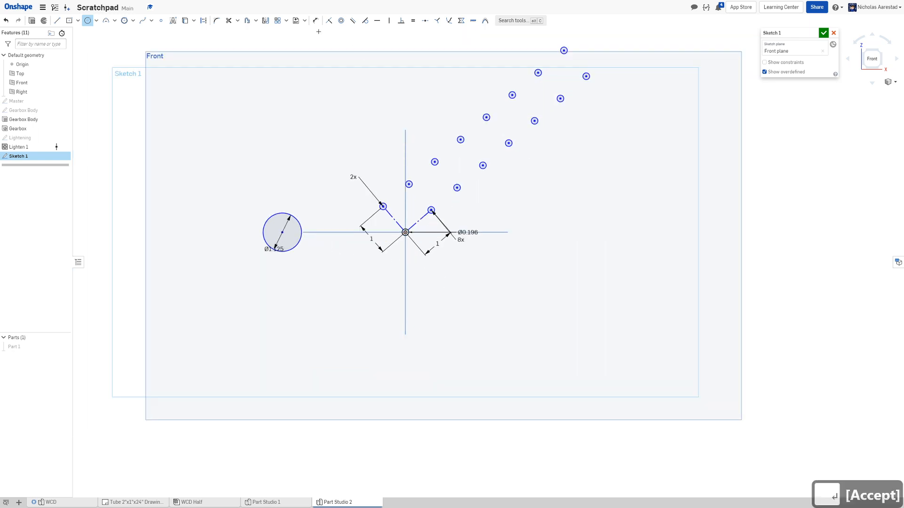
# Create a circular sketch pattern of the 1.125 in circle about the origin with 6 instances
pyautogui.click(286, 20)
pyautogui.click(296, 43)
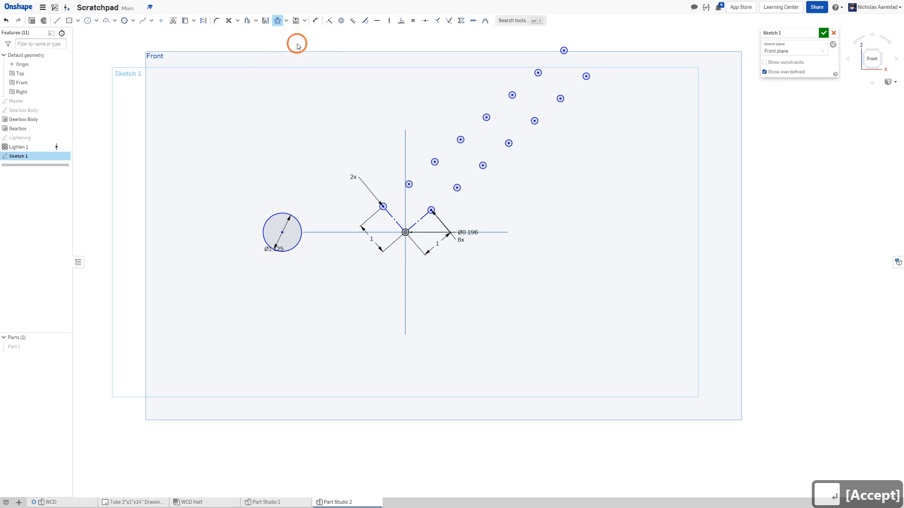
pyautogui.click(297, 220)
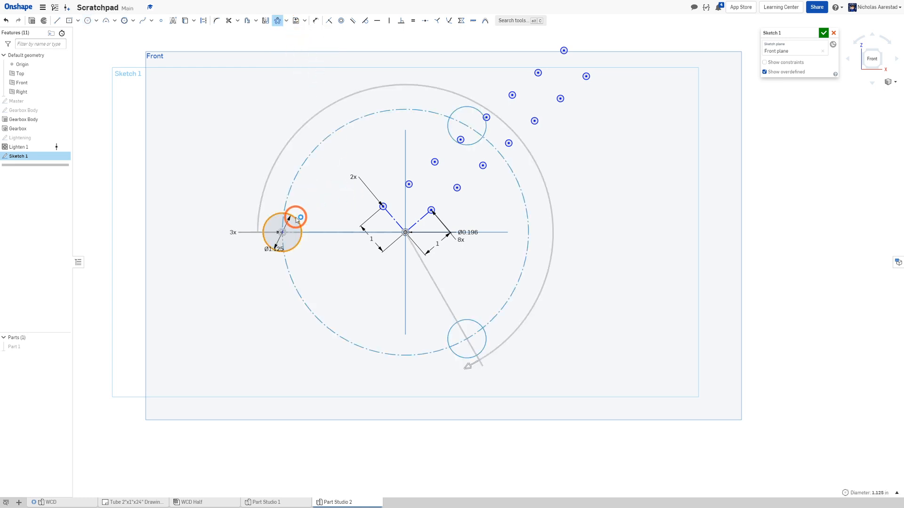
pyautogui.click(616, 313)
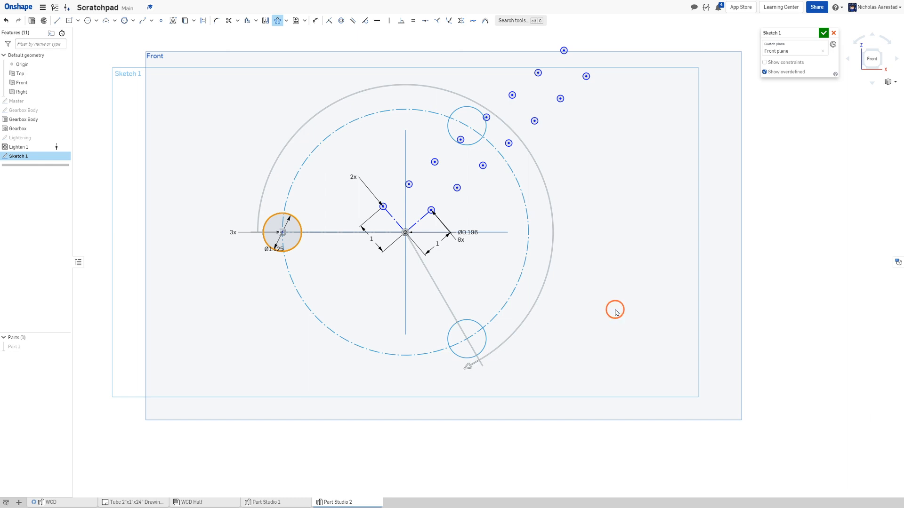
pyautogui.doubleClick(234, 232)
pyautogui.write('6')
pyautogui.press('Return')
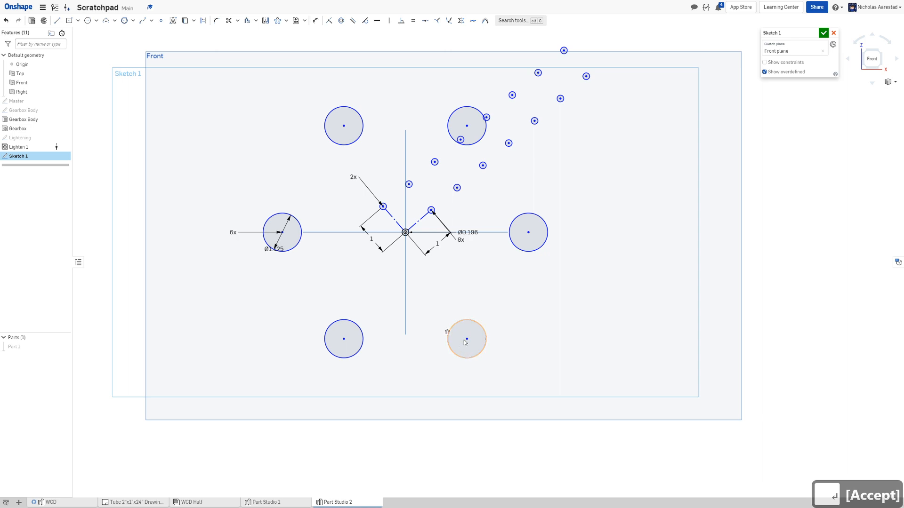
# Enlarge the six-circle pattern and move its centre onto the third hole from the far end of the upper hole row
pyautogui.moveTo(467, 342); pyautogui.dragTo(579, 379)
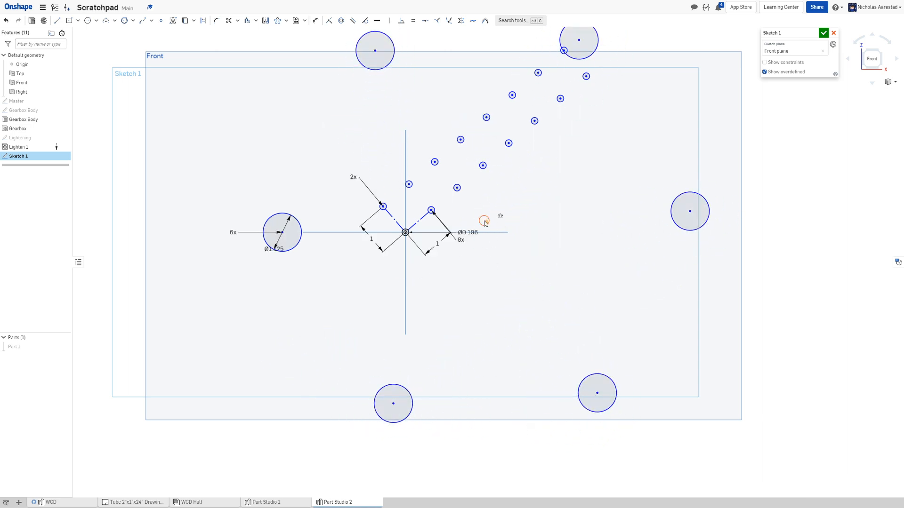
pyautogui.moveTo(485, 223)
pyautogui.mouseDown()
pyautogui.moveTo(389, 240)
pyautogui.moveTo(418, 352)
pyautogui.moveTo(549, 262)
pyautogui.moveTo(450, 286)
pyautogui.moveTo(436, 199)
pyautogui.moveTo(514, 98)
pyautogui.mouseUp()
pyautogui.scroll(-5, 484, 279)
pyautogui.scroll(3, 492, 249)
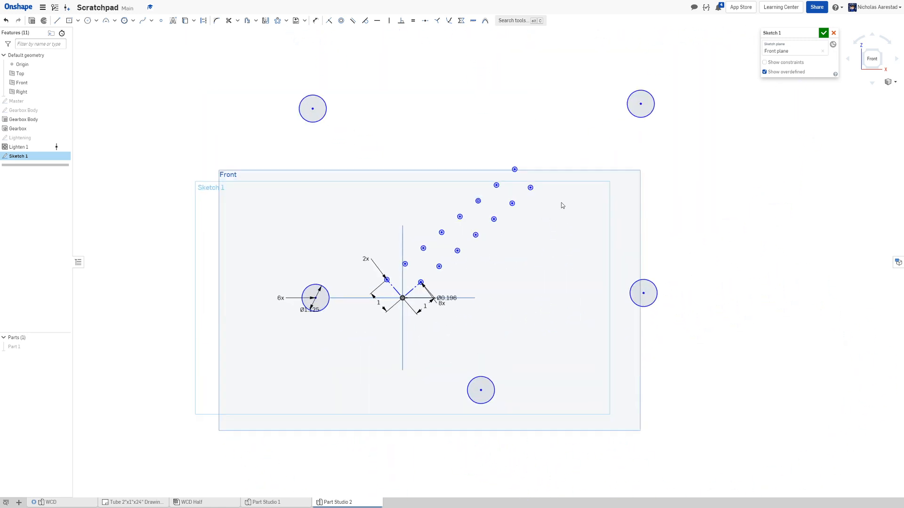
# Dimension the angle between the 8-instance direction line and the horizontal line through the origin at 45 degrees
pyautogui.scroll(3, 437, 271)
pyautogui.press('d')
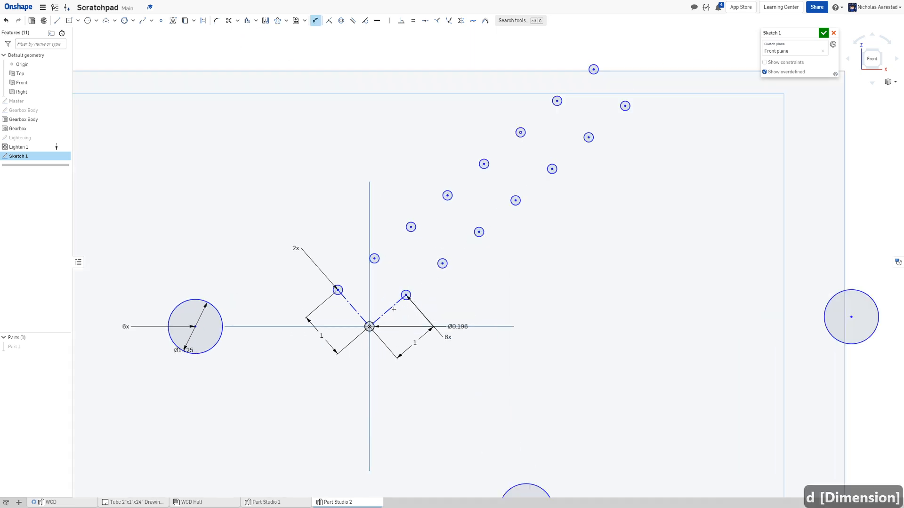
pyautogui.click(391, 309)
pyautogui.click(396, 326)
pyautogui.click(405, 316)
pyautogui.write('45')
pyautogui.press('Return')
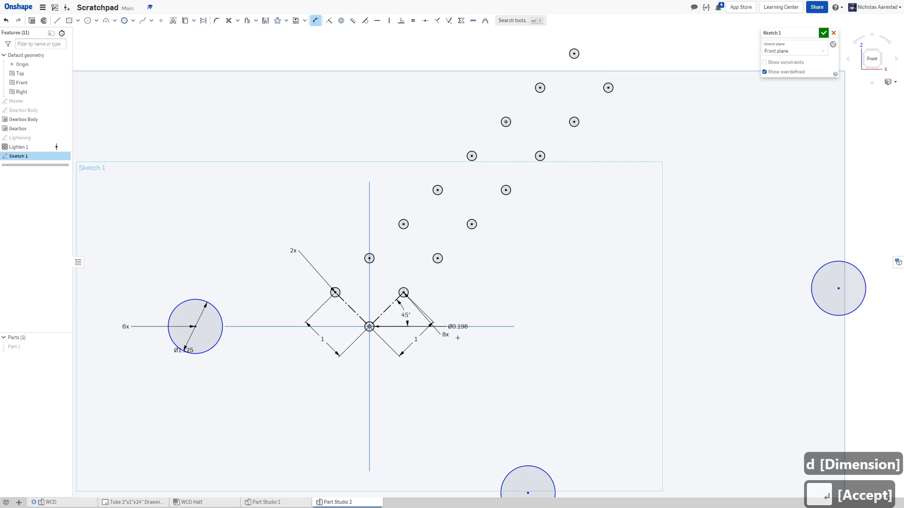
# Resize and rotate the six-circle pattern around its centre hole to a pattern diameter of about 16.6 in
pyautogui.scroll(-5, 360, 242)
pyautogui.scroll(2, 360, 242)
pyautogui.scroll(-3, 338, 226)
pyautogui.press('Return')
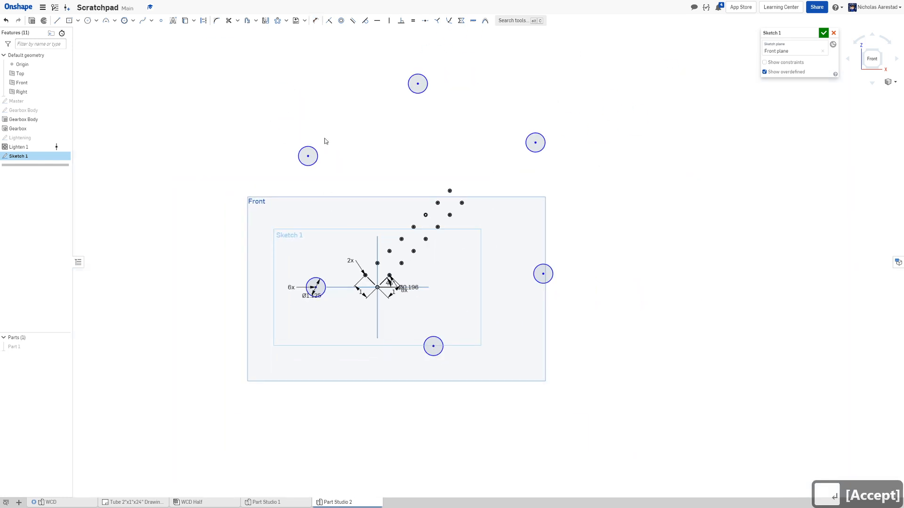
pyautogui.moveTo(315, 151)
pyautogui.mouseDown()
pyautogui.moveTo(347, 187)
pyautogui.moveTo(299, 155)
pyautogui.mouseUp()
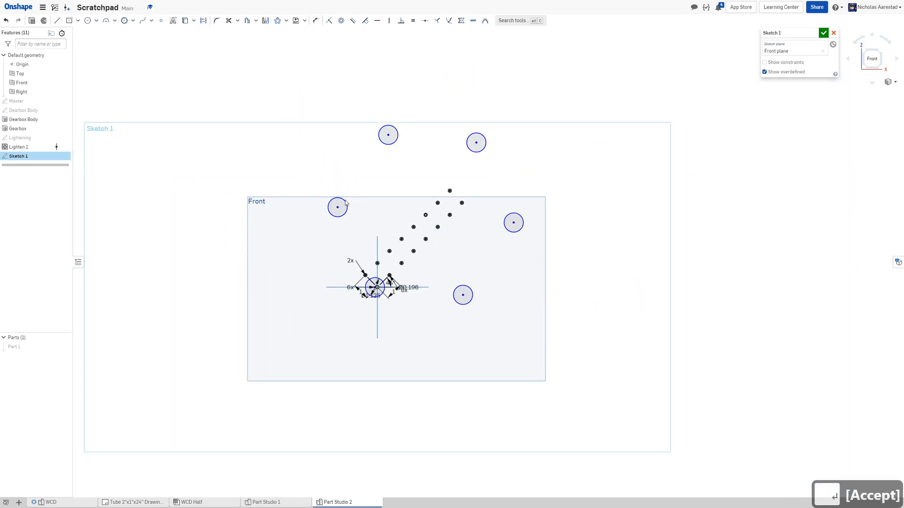
pyautogui.moveTo(338, 209); pyautogui.dragTo(262, 154)
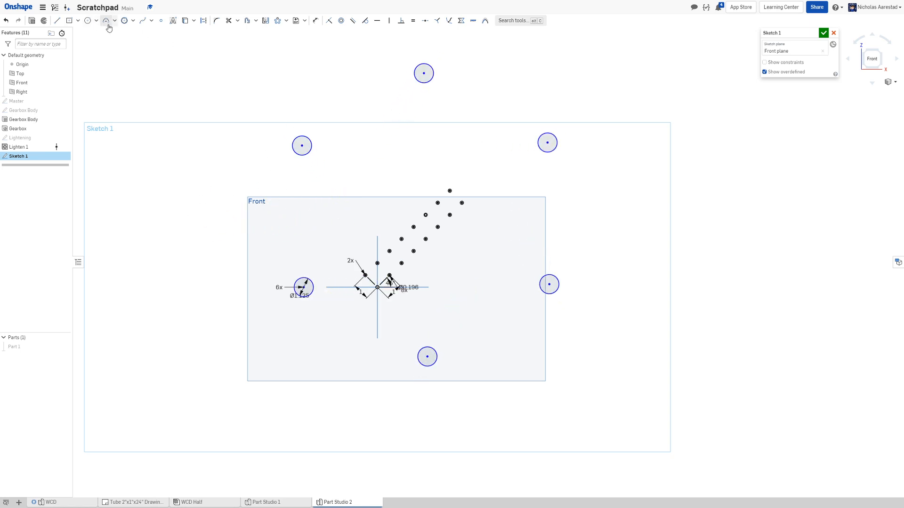
# Draw a construction circle from the pattern's centre hole through the centre of the uppermost 1.125 in circle
pyautogui.click(88, 22)
pyautogui.click(425, 215)
pyautogui.press('q')
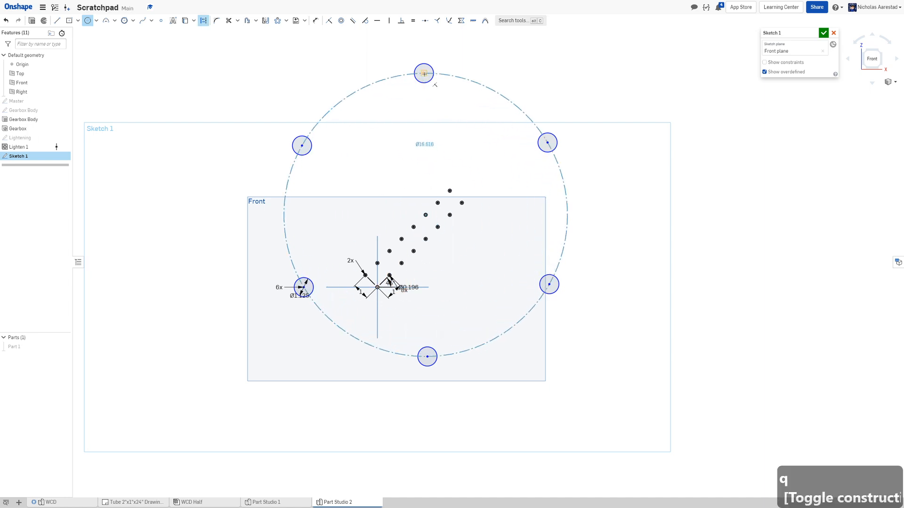
pyautogui.click(424, 74)
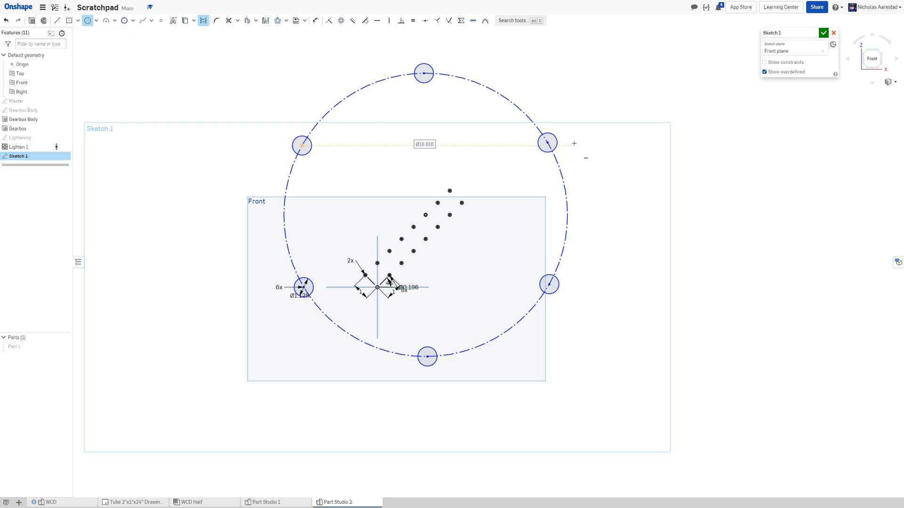
pyautogui.press('Escape')
# Dimension the construction circle's diameter at 16 in
pyautogui.press('d')
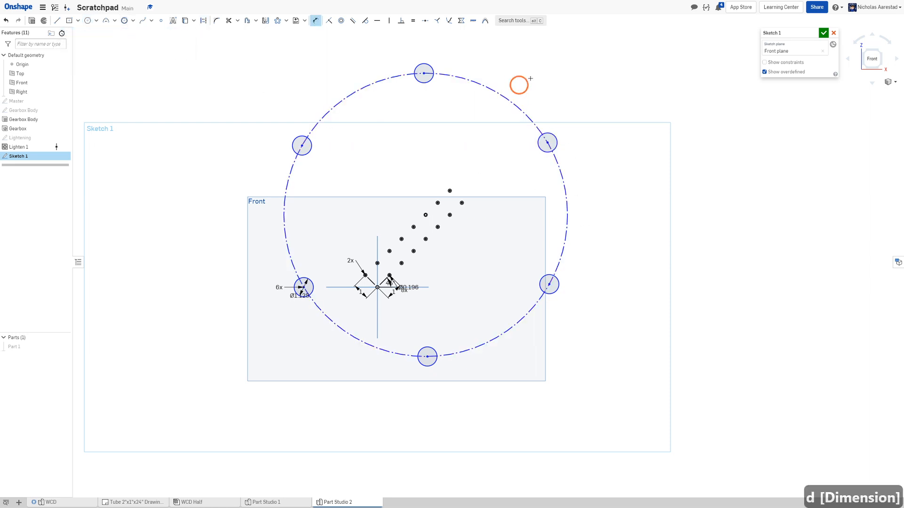
pyautogui.click(502, 96)
pyautogui.click(530, 78)
pyautogui.write('16')
pyautogui.press('Return')
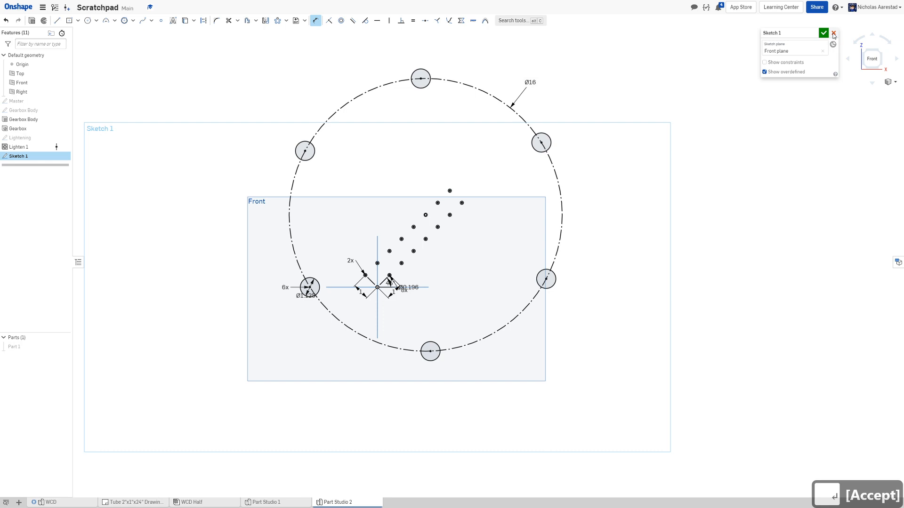
pyautogui.scroll(-2, 633, 167)
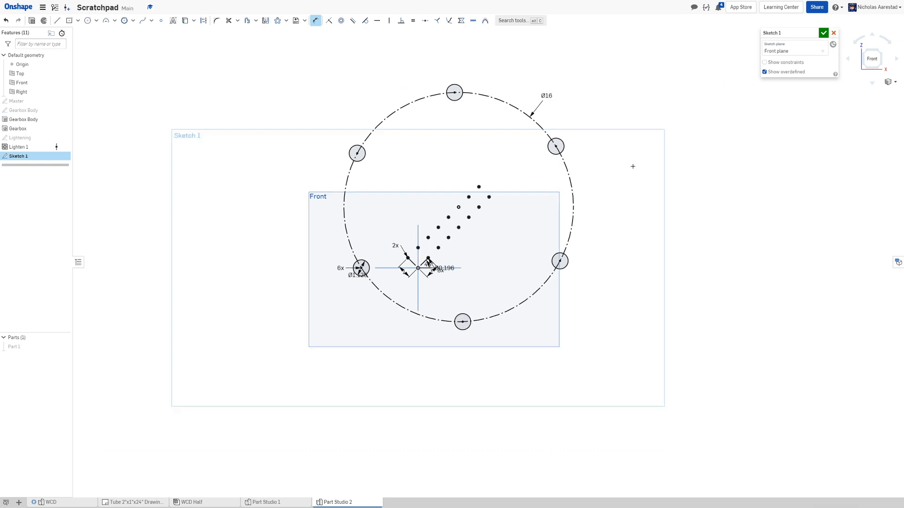
pyautogui.scroll(3, 458, 132)
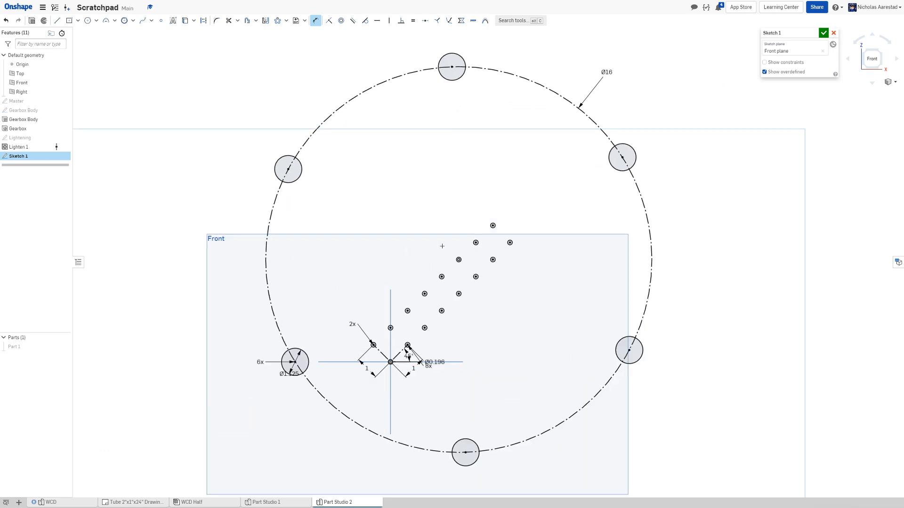
pyautogui.scroll(-4, 482, 200)
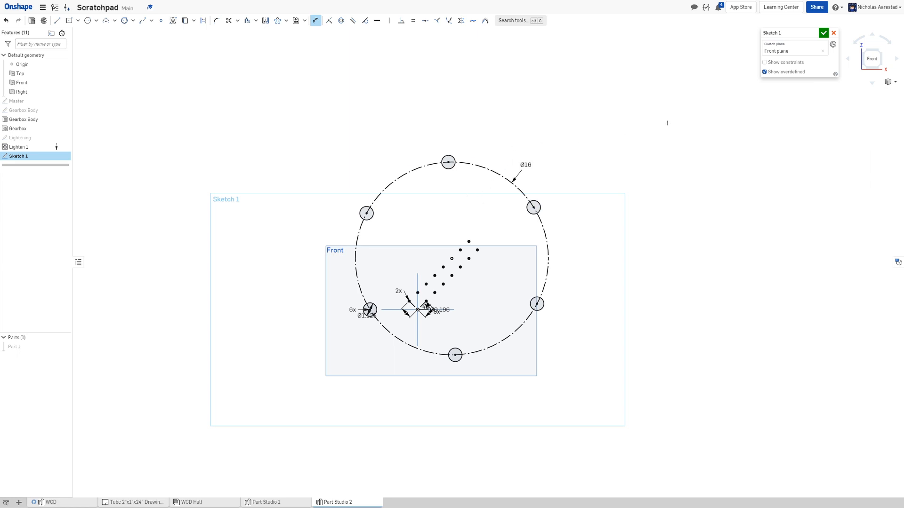